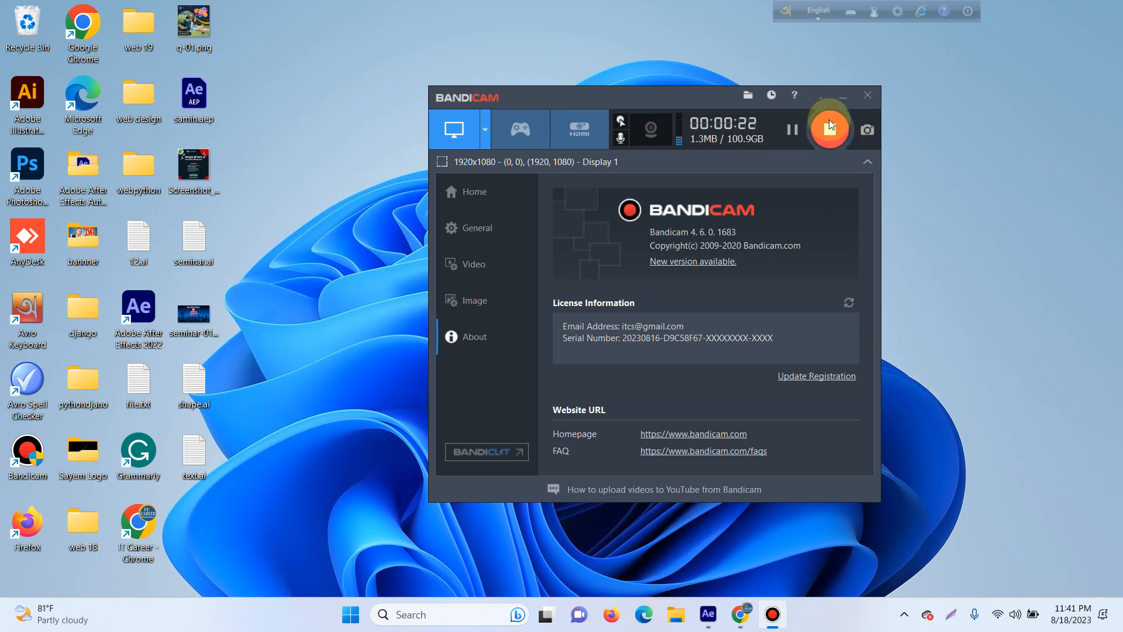
pyautogui.click(820, 95)
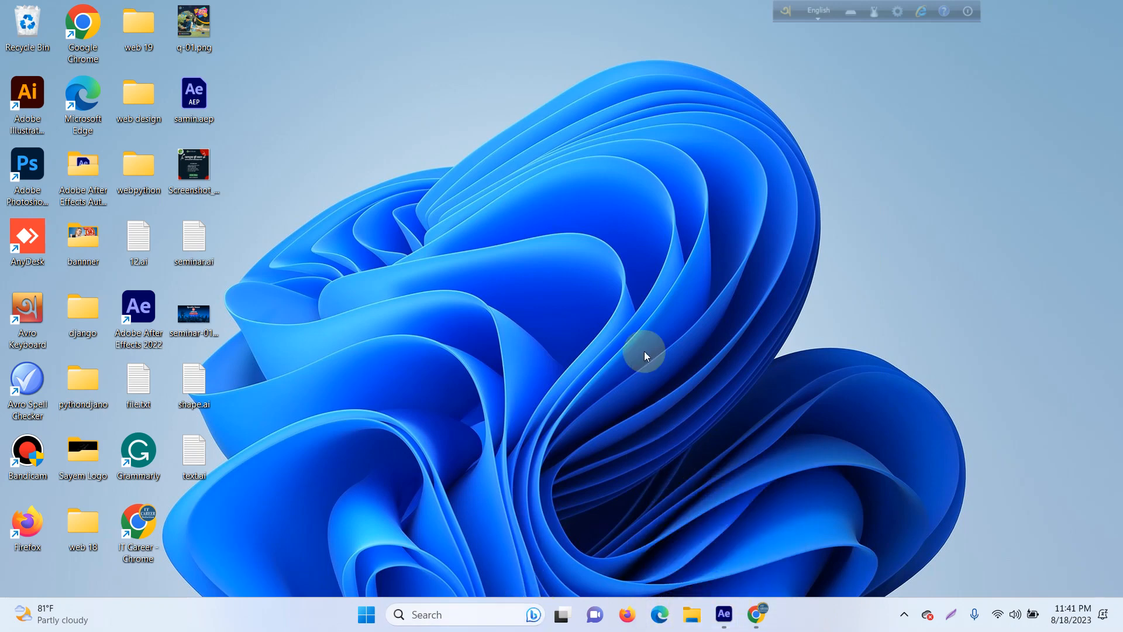
pyautogui.rightClick(633, 289)
pyautogui.click(657, 343)
# Step: In Google Chrome, replace the YouTube tab with a new one and open the Fiverr website through a web search for "fiverr"
pyautogui.click(753, 623)
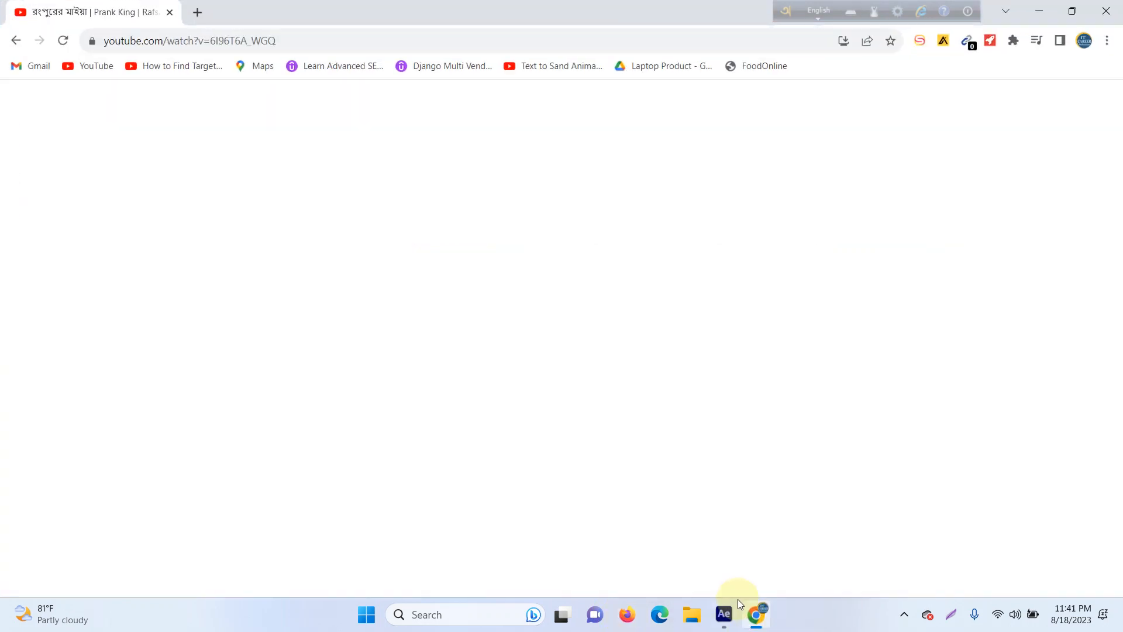
pyautogui.click(194, 14)
pyautogui.click(171, 17)
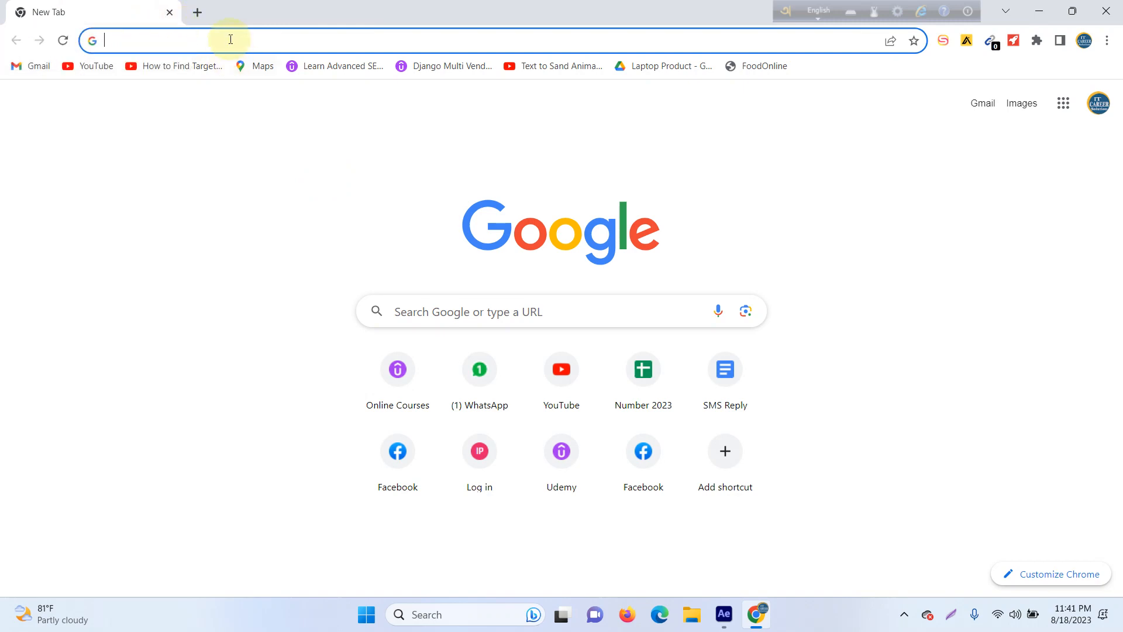
pyautogui.write('fiverr')
pyautogui.press('Return')
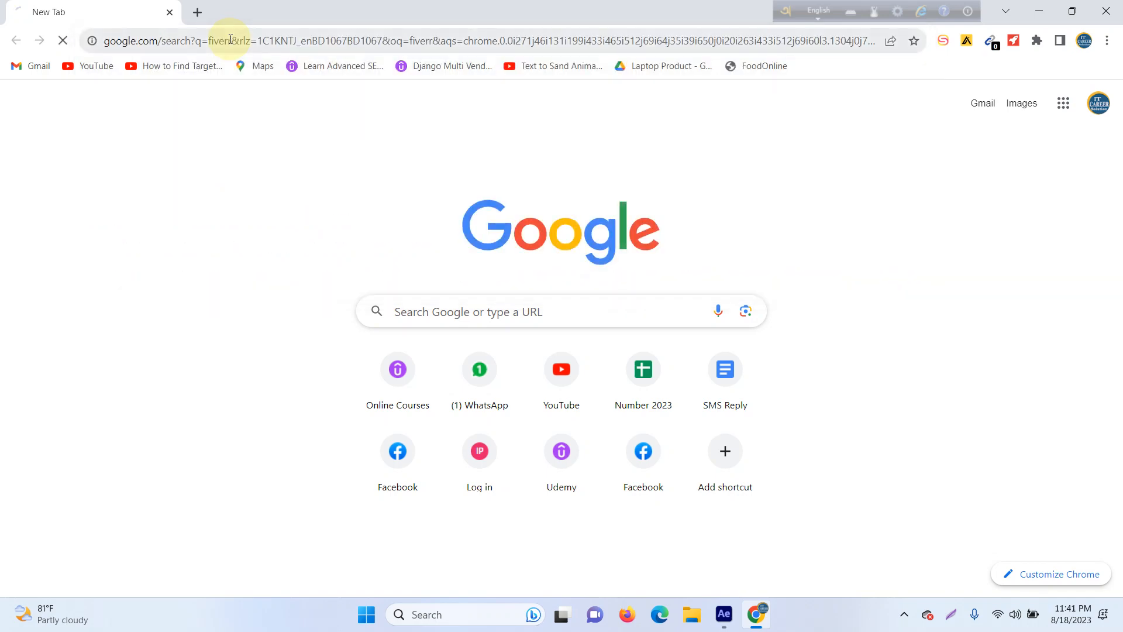
pyautogui.click(191, 268)
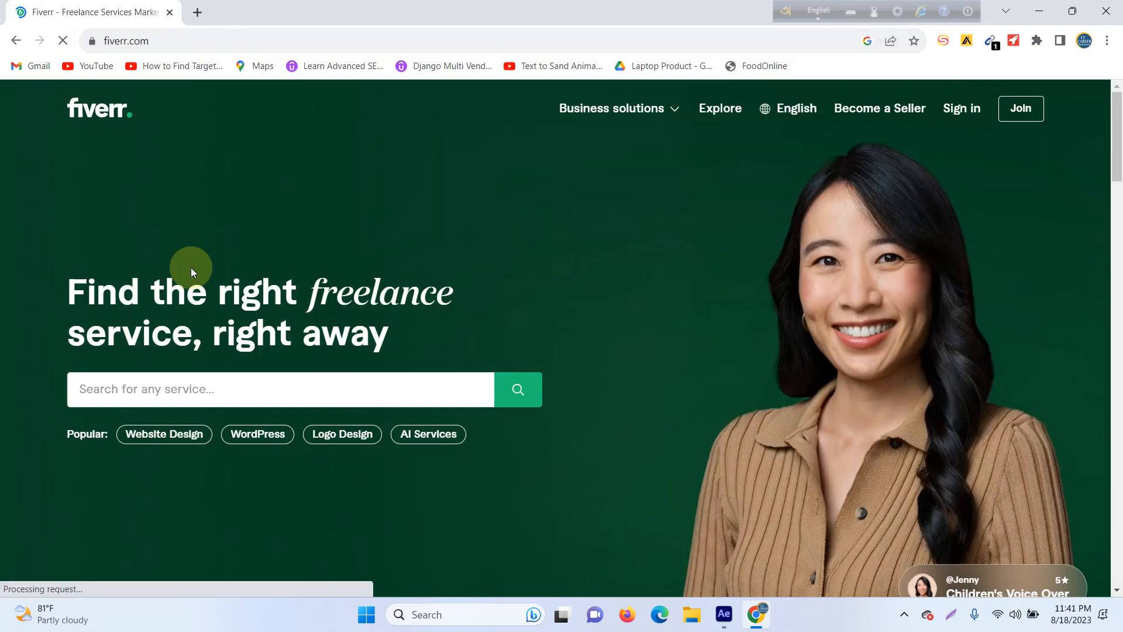
# Step: Search Fiverr for "green screen" services using the suggested search term
pyautogui.click(207, 391)
pyautogui.write('gre')
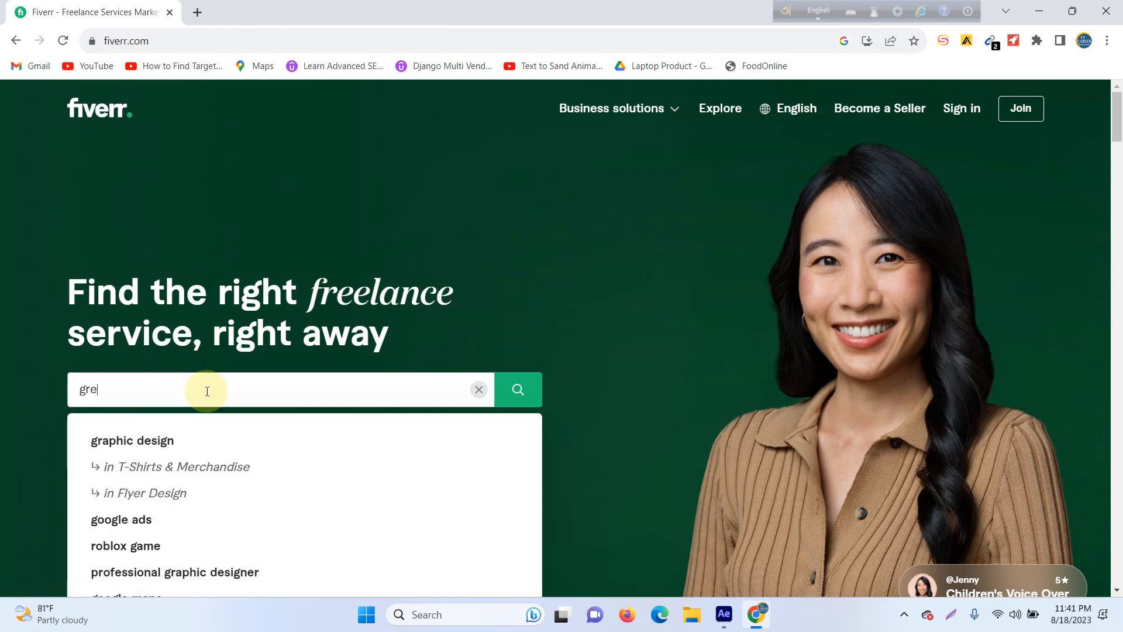
pyautogui.write('en scre')
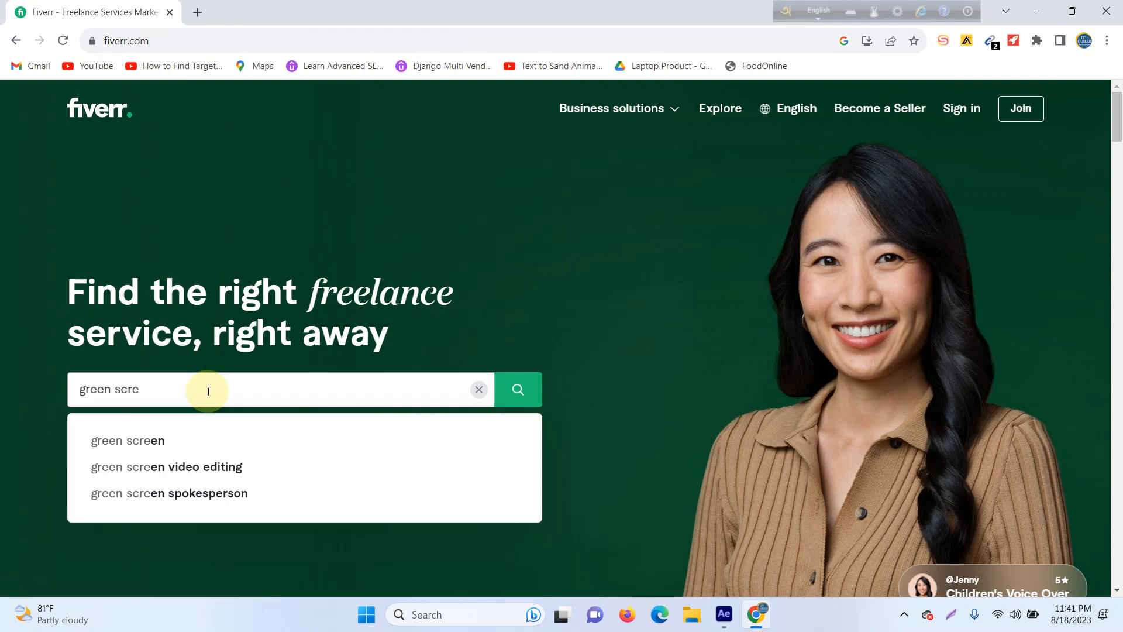
pyautogui.press('BackSpace')
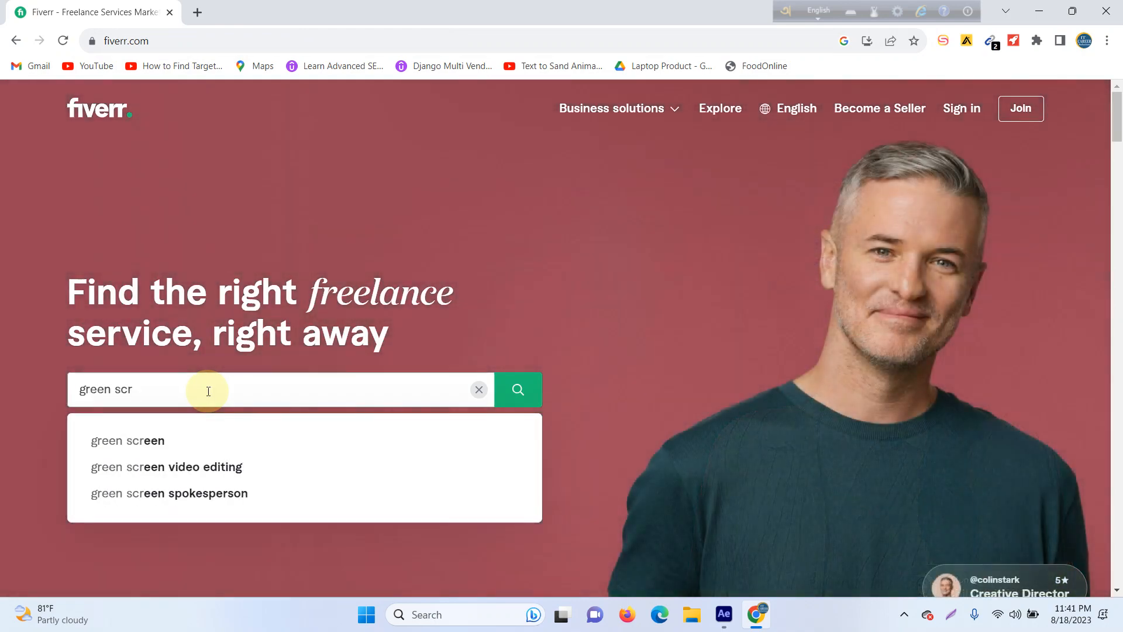
pyautogui.click(164, 449)
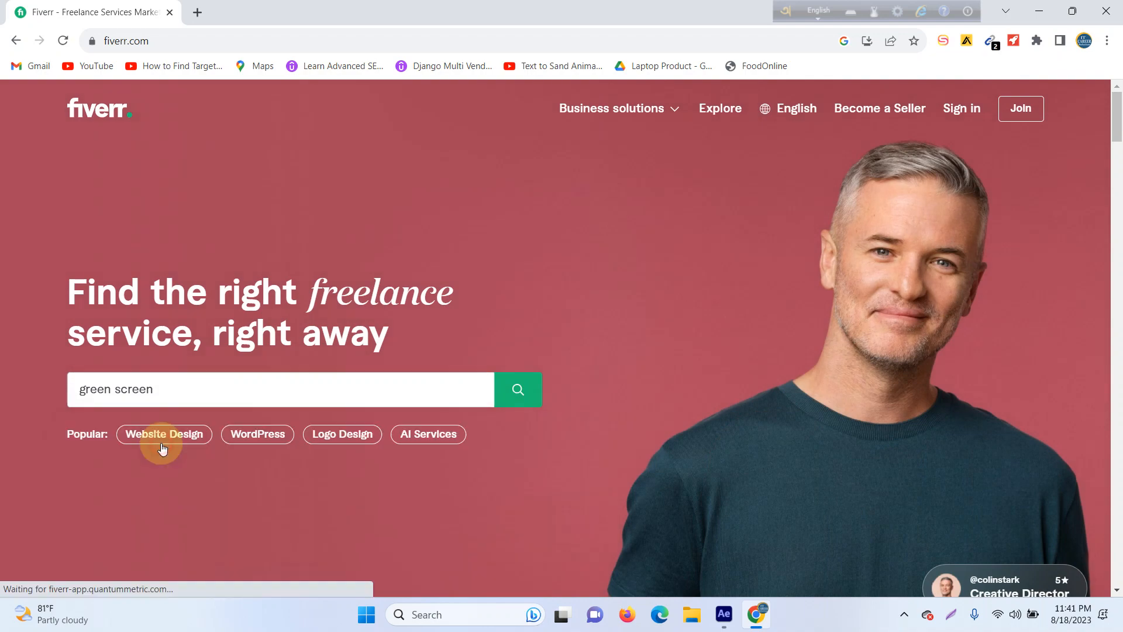
# Step: Look through the green screen search results, examining the Fiverr's Choice offers and the gigs listed below them with their ratings and prices
pyautogui.scroll(-3, 217, 433)
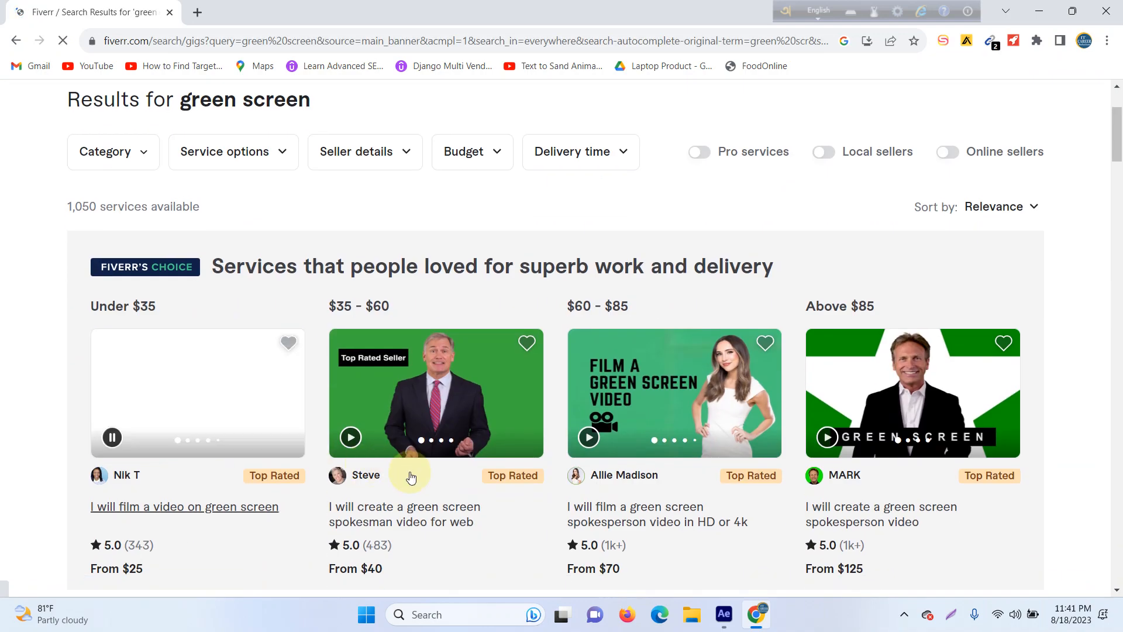
pyautogui.scroll(-1, 637, 386)
pyautogui.scroll(-1, 636, 386)
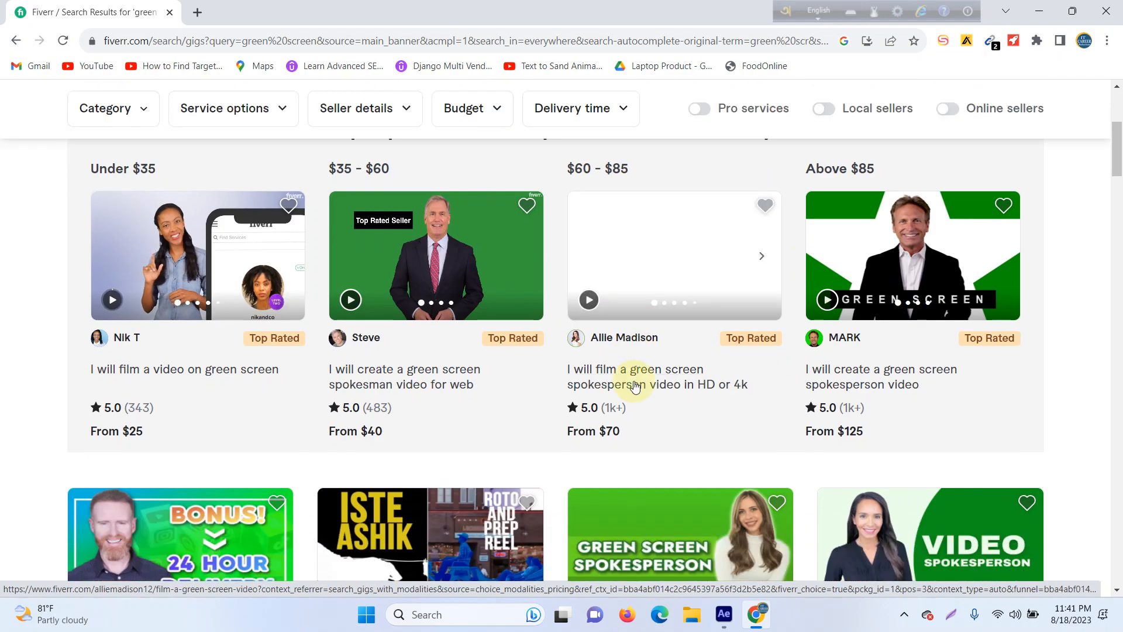
pyautogui.scroll(-1, 634, 380)
pyautogui.scroll(-2, 627, 414)
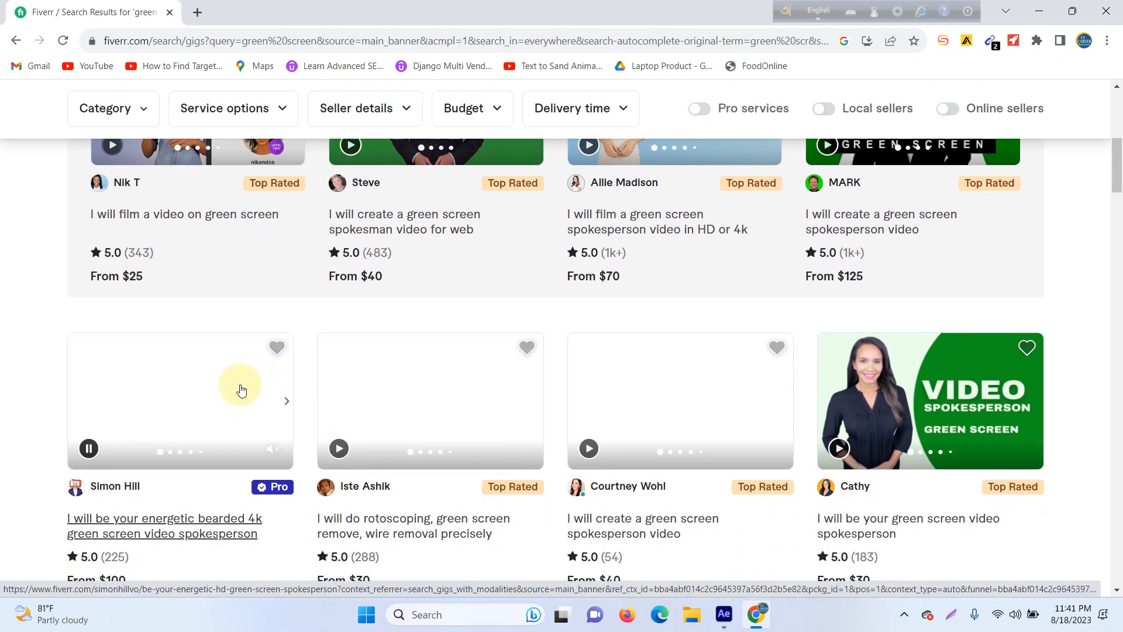
pyautogui.scroll(4, 348, 375)
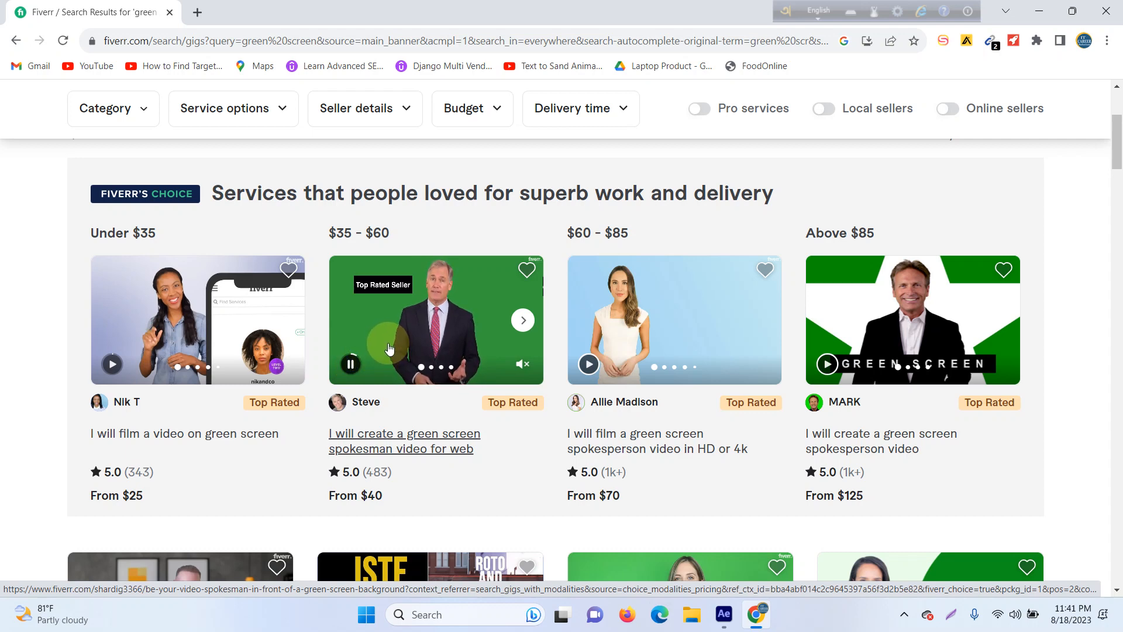
pyautogui.scroll(-5, 389, 349)
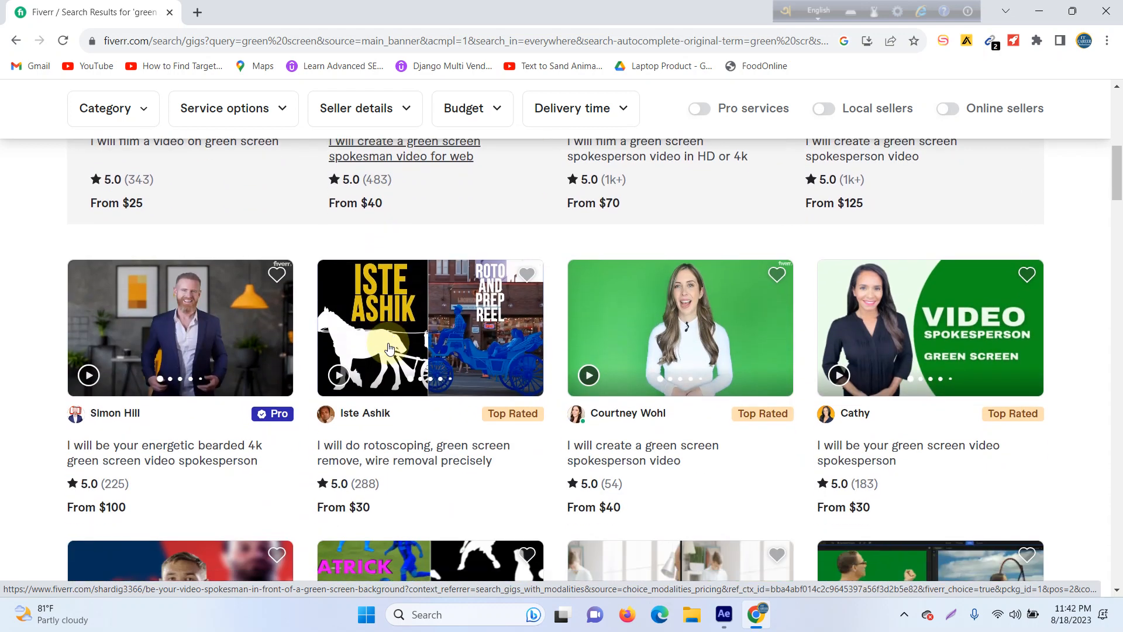
pyautogui.scroll(-2, 389, 349)
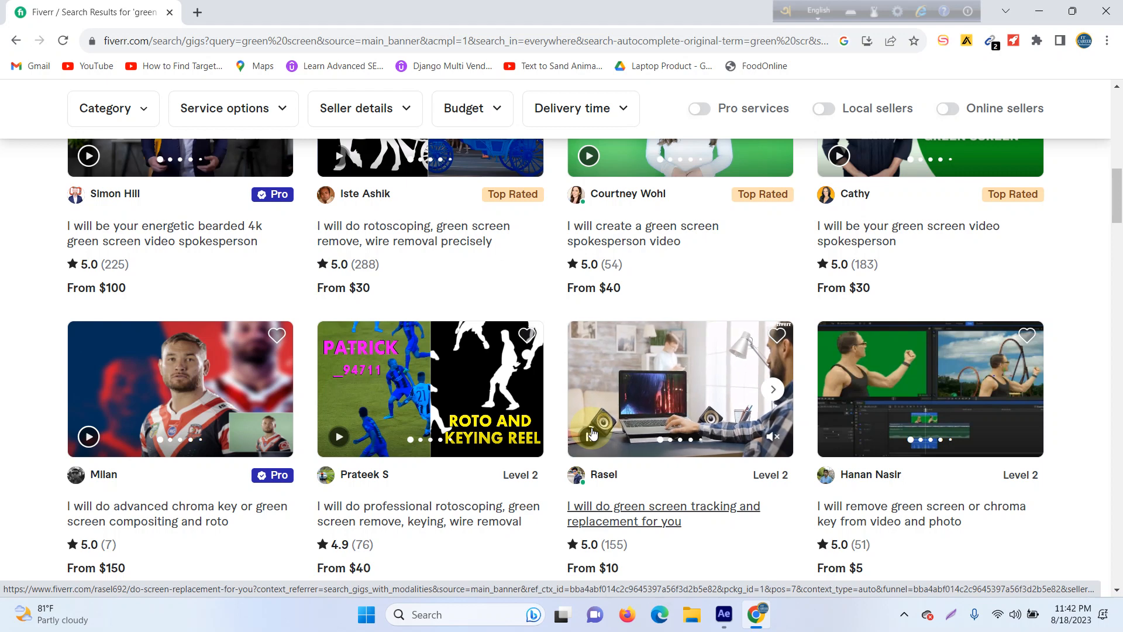
pyautogui.scroll(-3, 592, 433)
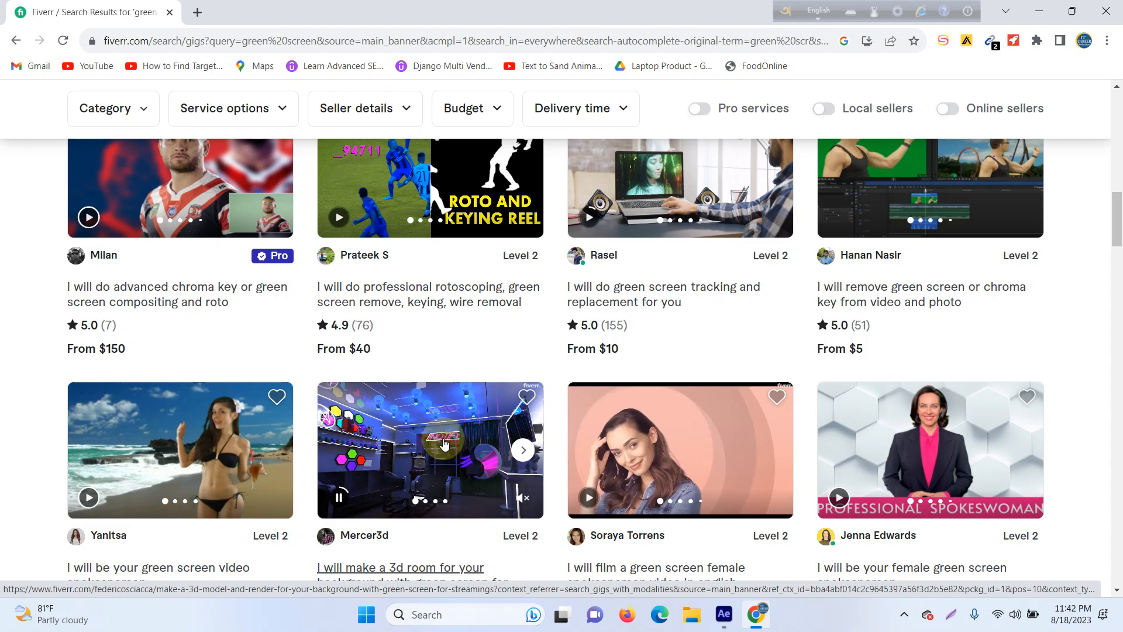
pyautogui.scroll(-5, 444, 445)
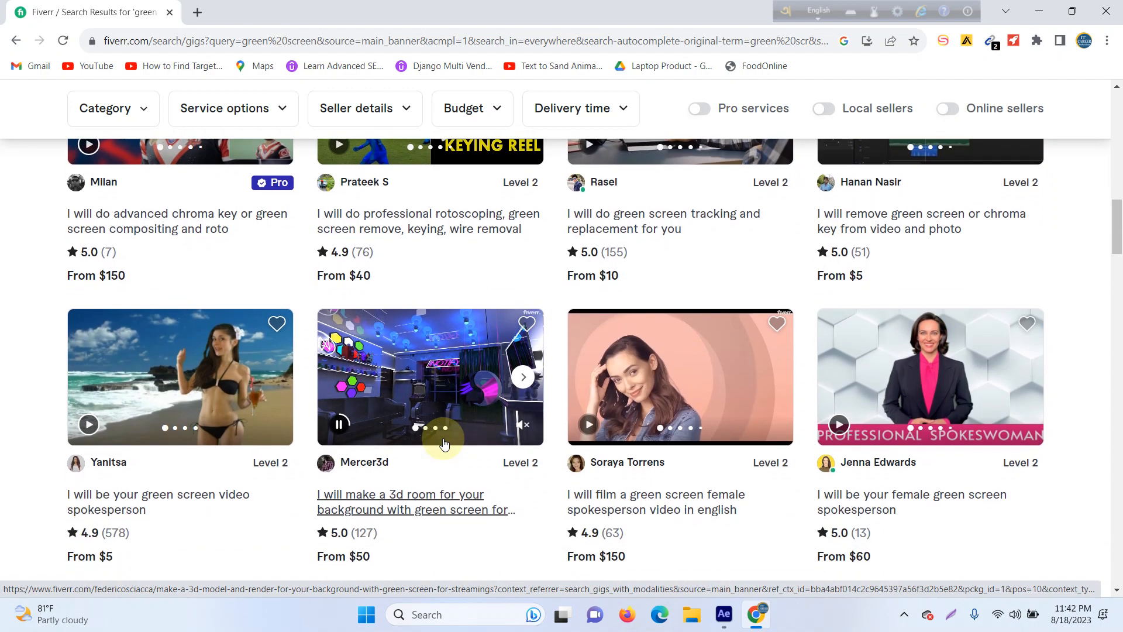
pyautogui.scroll(-3, 386, 468)
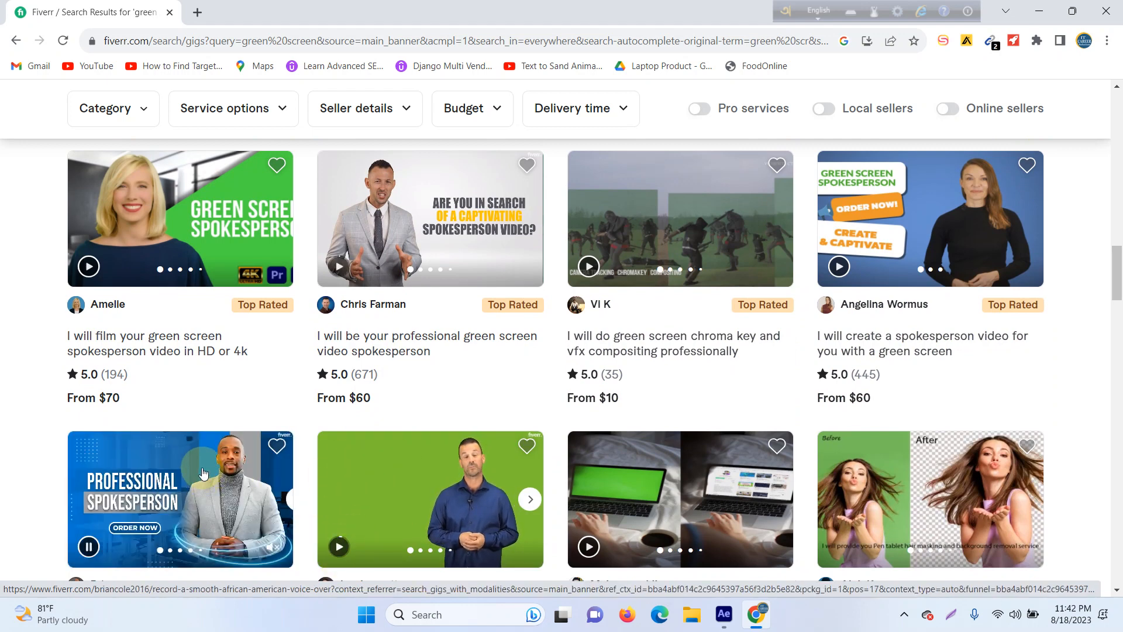
# Step: Preview the spokesperson, screen replacement and background removal gigs further down the green screen results
pyautogui.moveTo(193, 468)
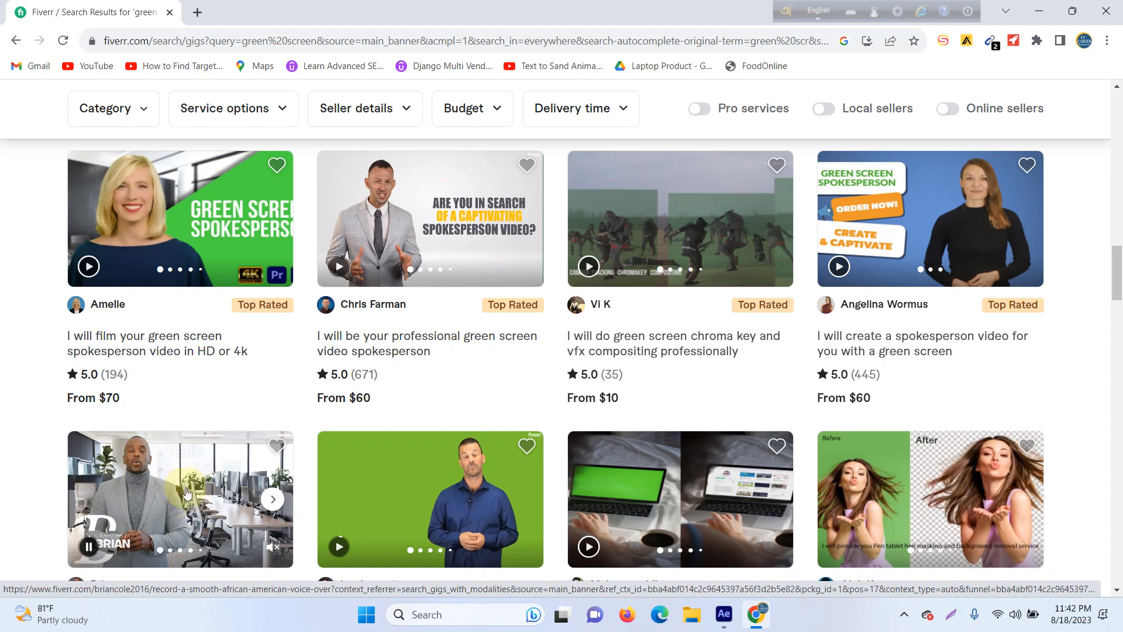
pyautogui.scroll(-1, 263, 468)
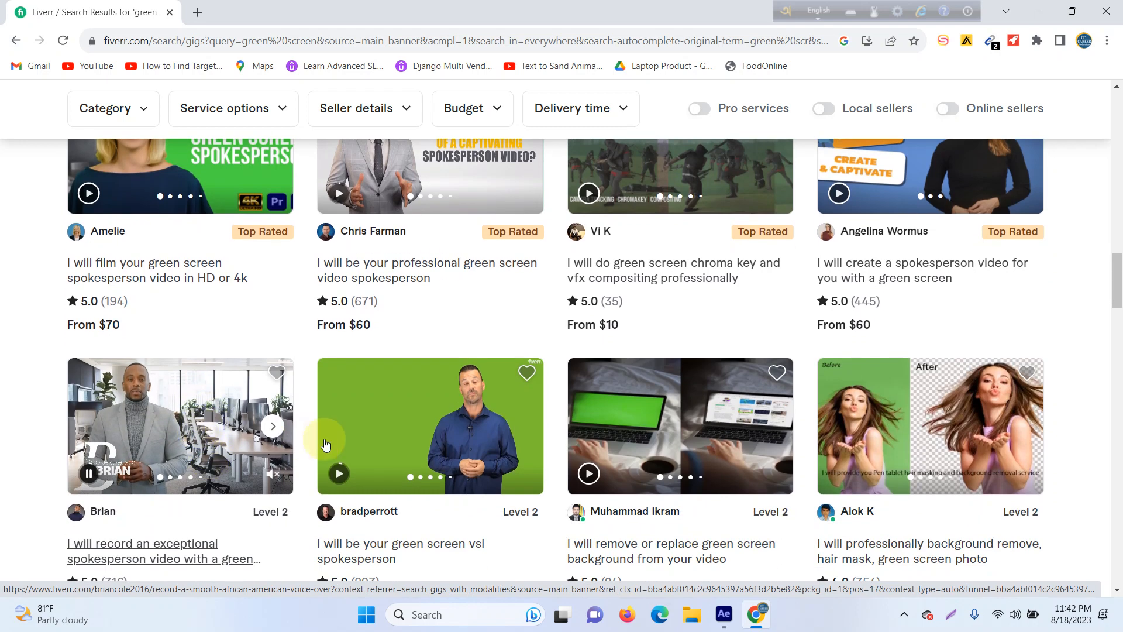
pyautogui.moveTo(345, 432)
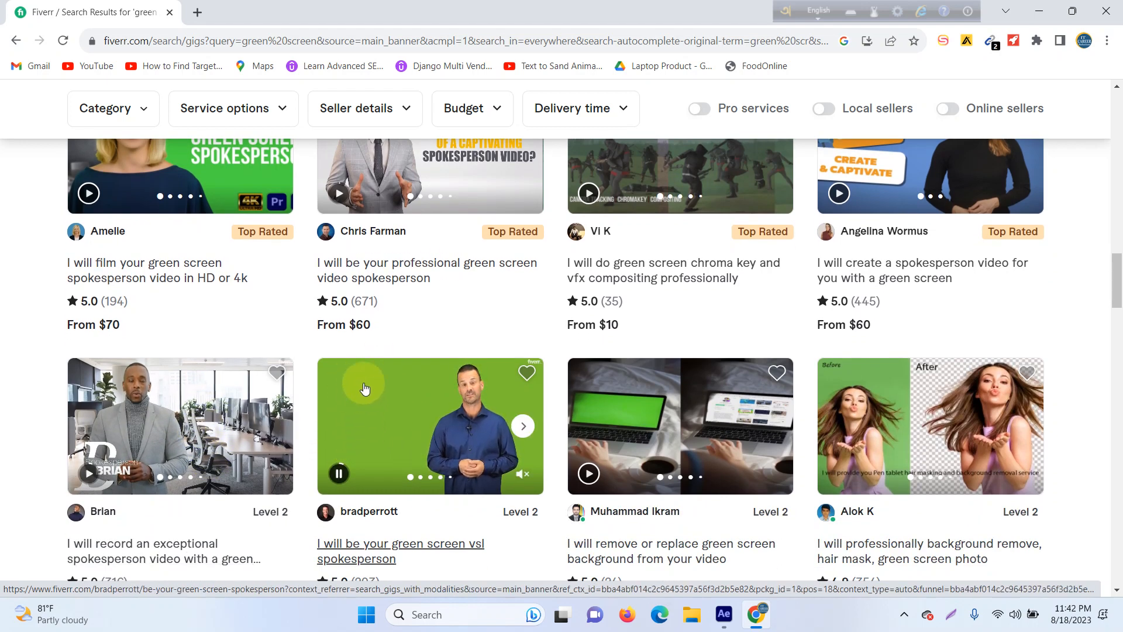
pyautogui.moveTo(228, 423)
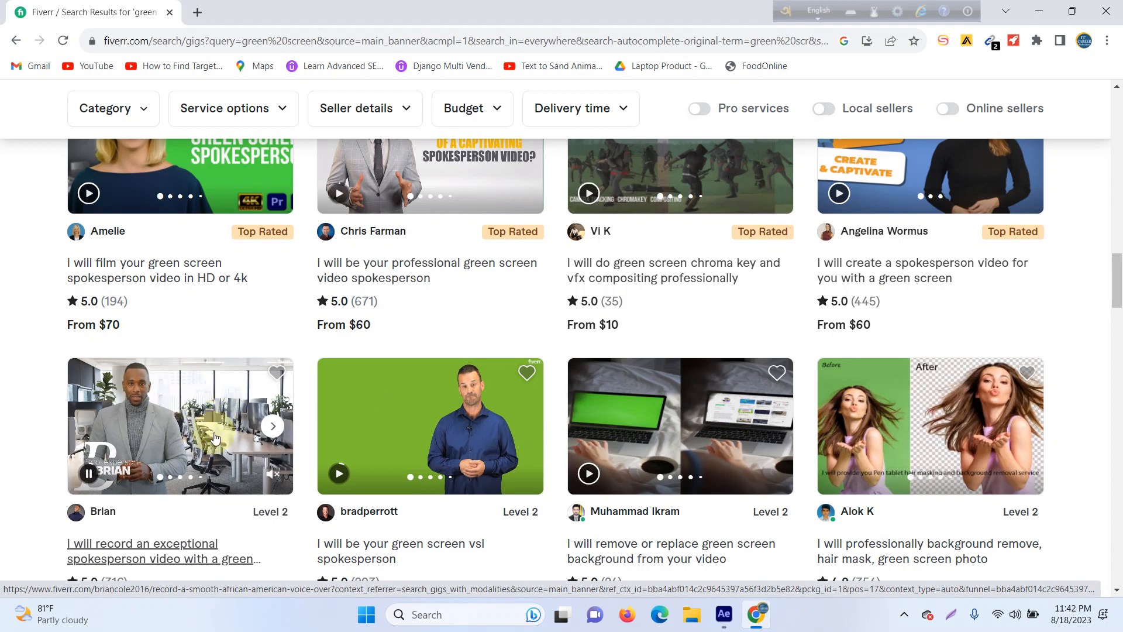
pyautogui.moveTo(640, 445)
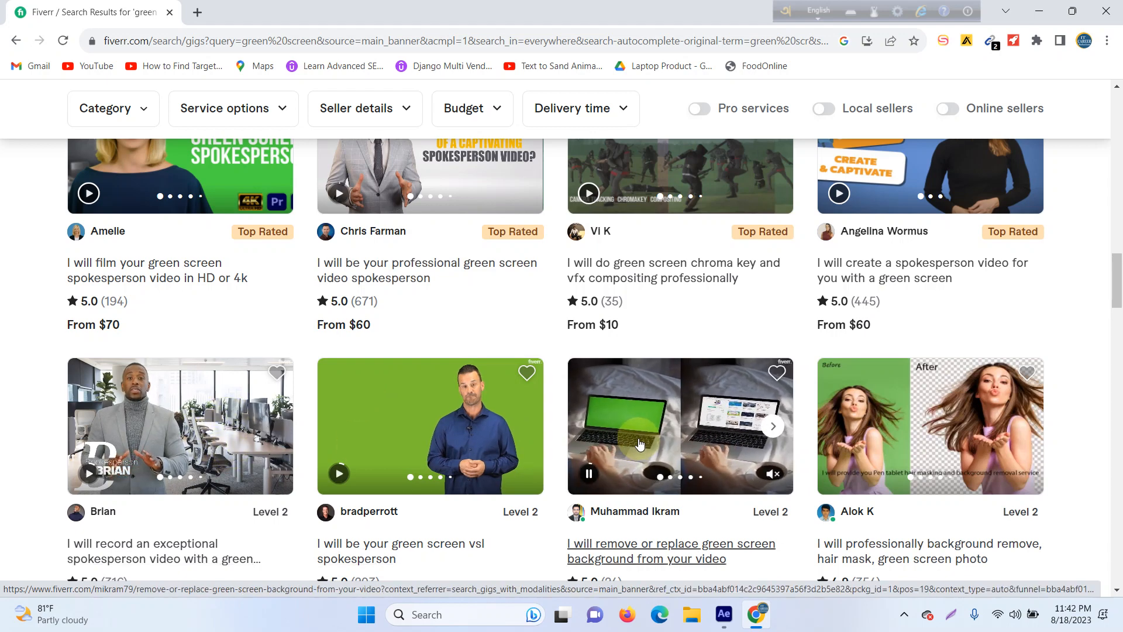
pyautogui.moveTo(878, 411)
pyautogui.scroll(-5, 953, 416)
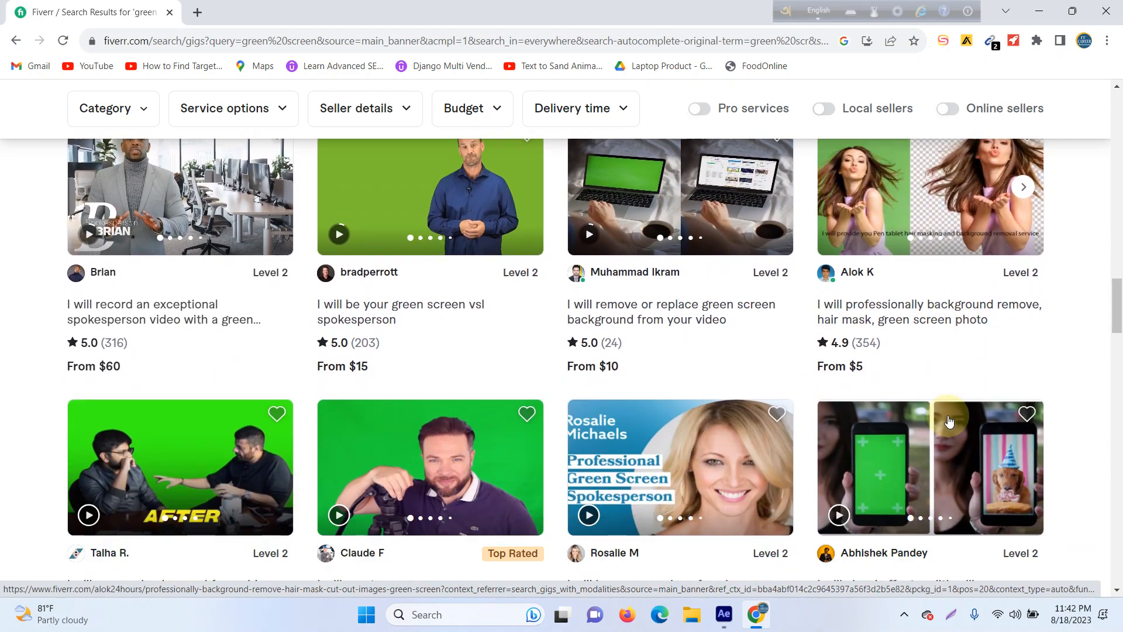
pyautogui.scroll(-10, 271, 361)
# Step: Open the $60 - $85 Fiverr's Choice gig "I will film a green screen spokesperson video in HD or 4k" and show its page
pyautogui.scroll(10, 277, 365)
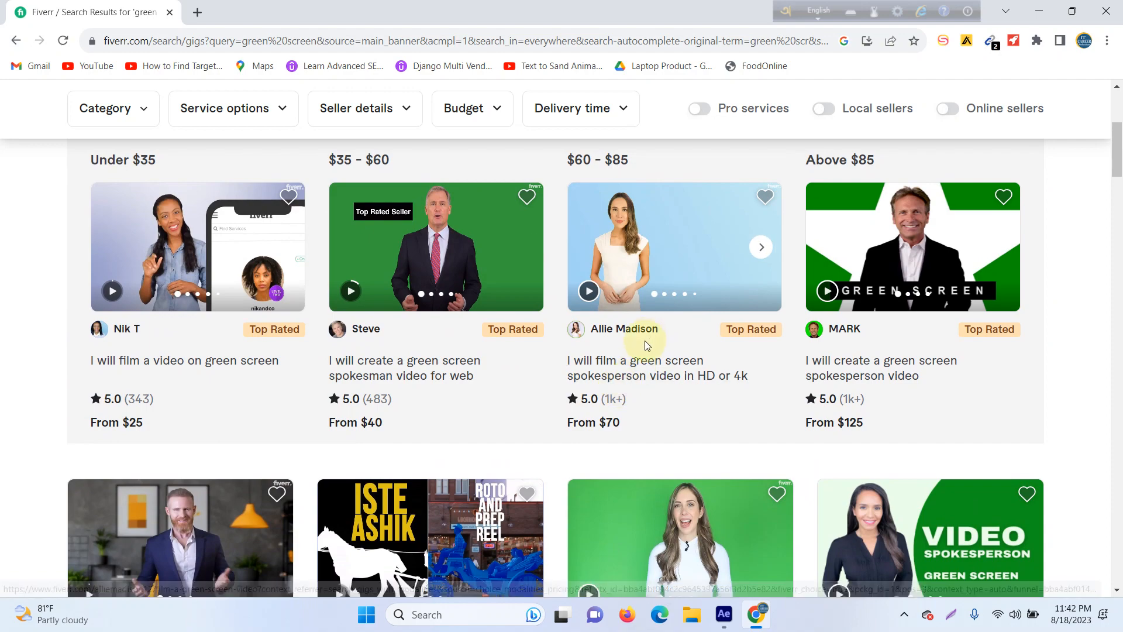
pyautogui.keyDown('ctrl'); pyautogui.click(642, 361); pyautogui.keyUp('ctrl')
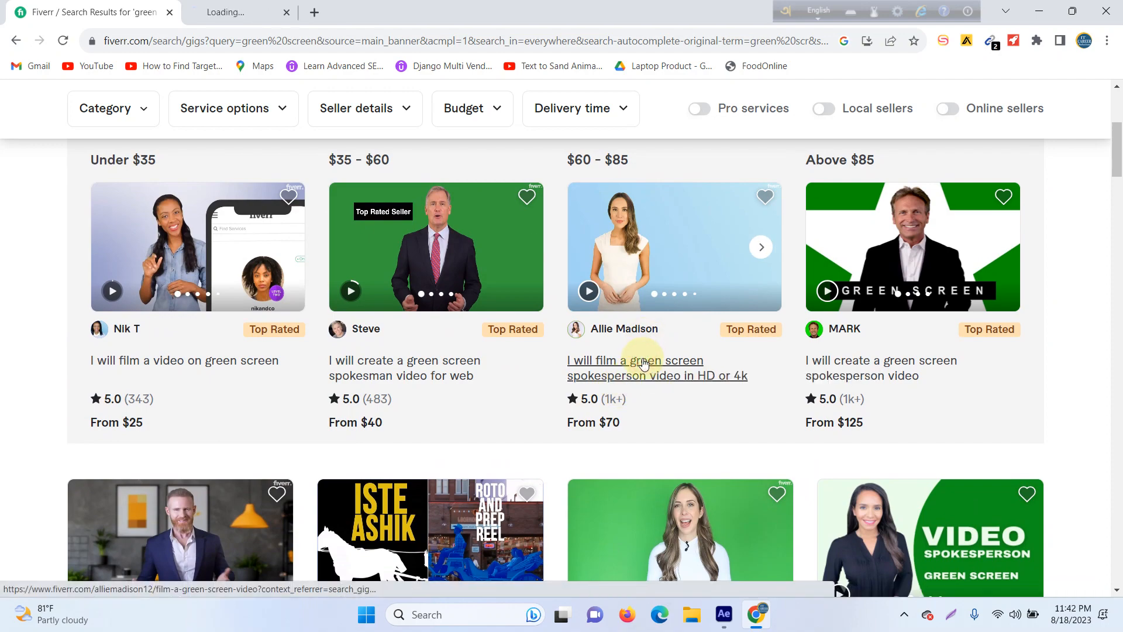
pyautogui.scroll(4, 146, 316)
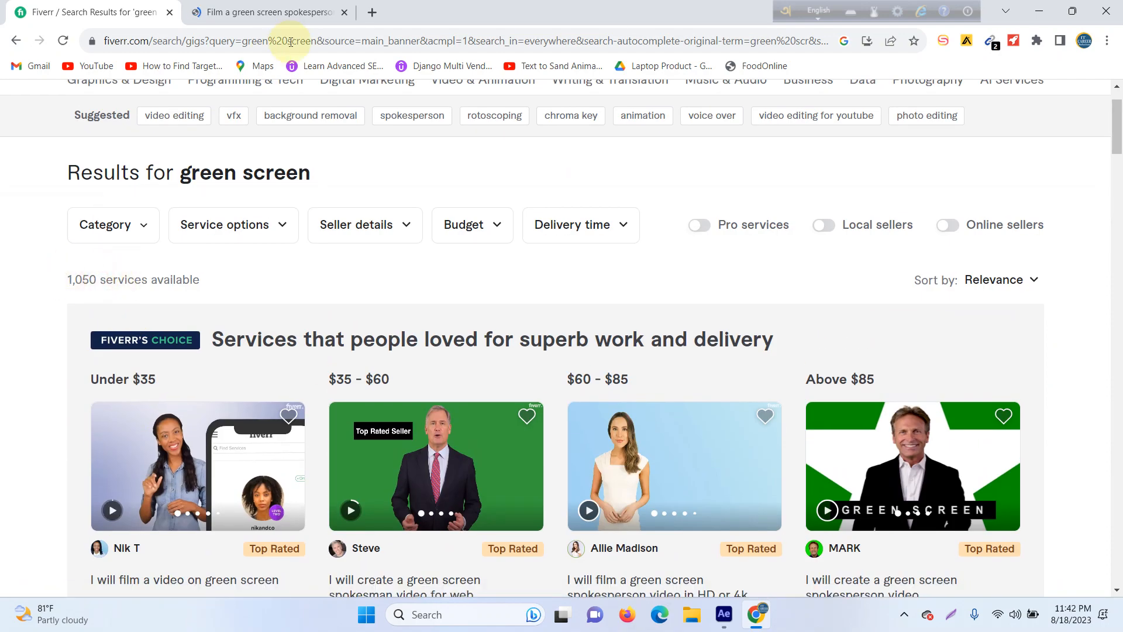
pyautogui.click(269, 12)
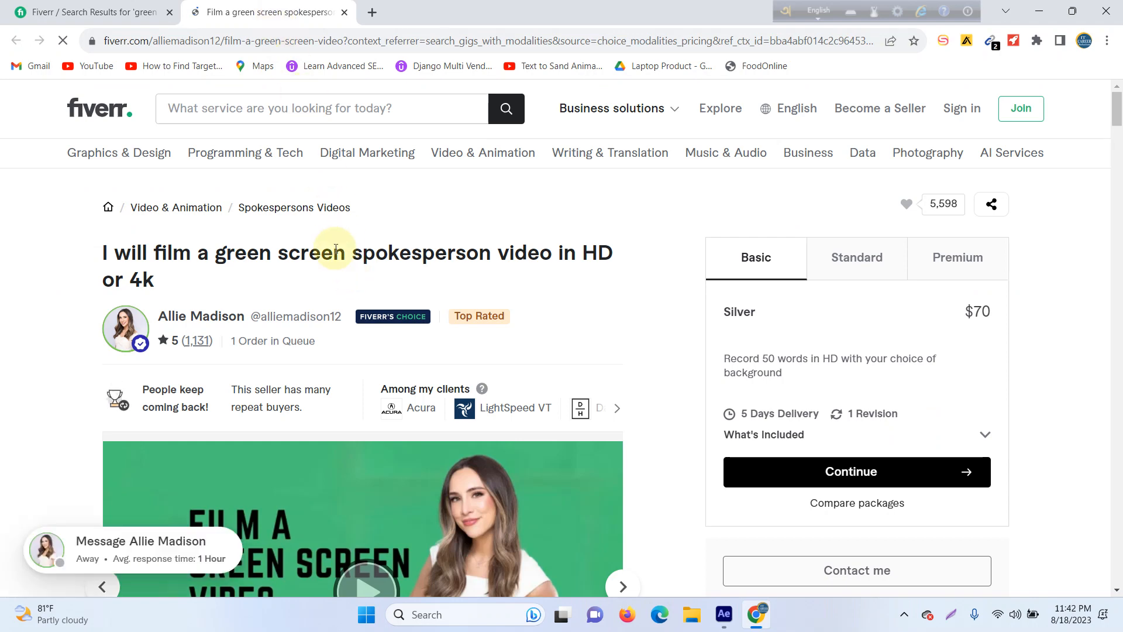
# Step: Check the number of available services on the results page, and read the spokesperson gig's order queue, title and Basic package description
pyautogui.scroll(-1, 328, 281)
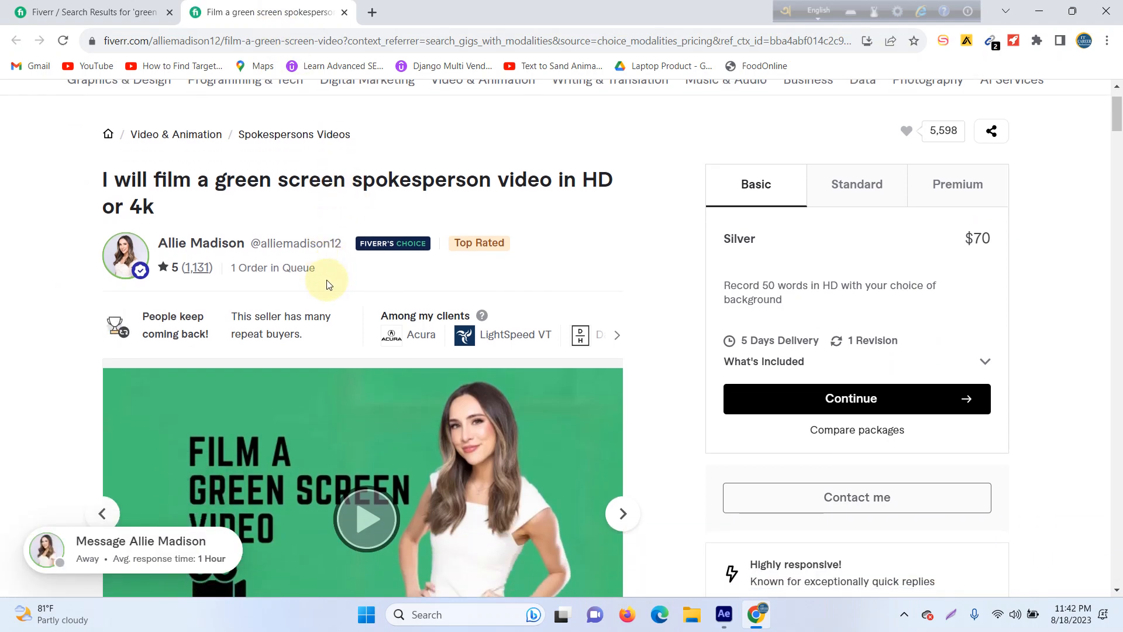
pyautogui.click(135, 5)
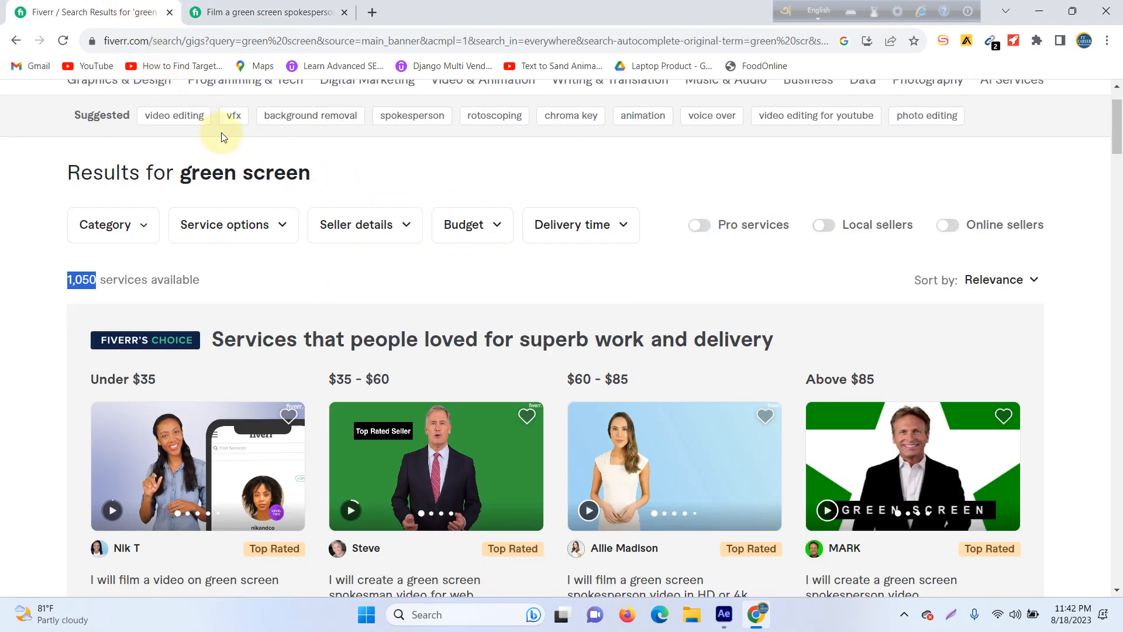
pyautogui.click(271, 11)
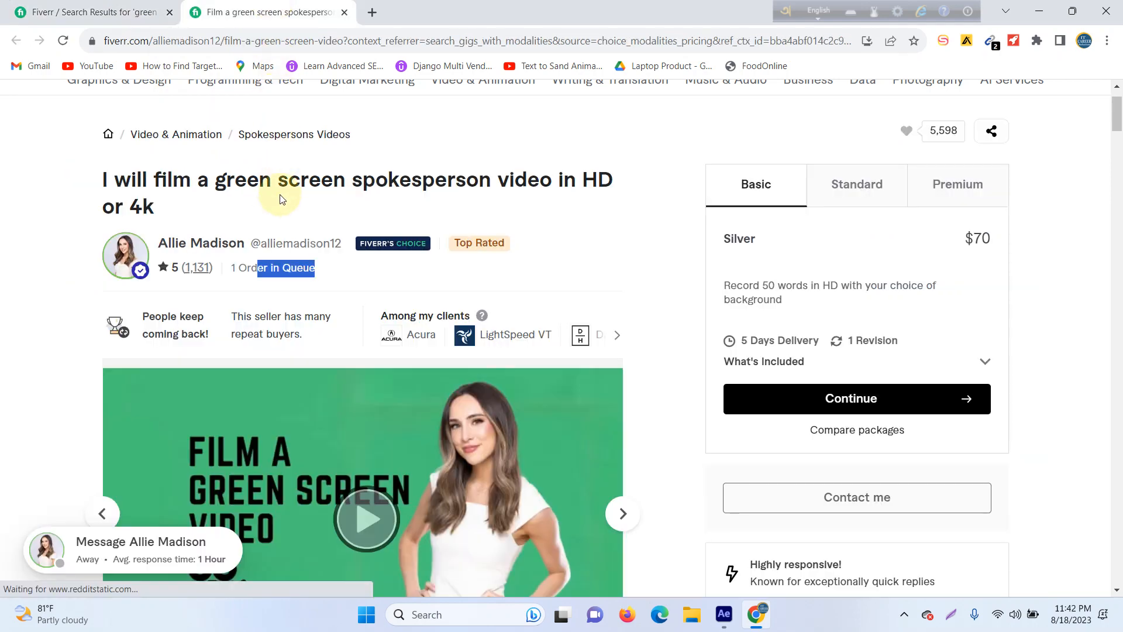
pyautogui.scroll(-1, 287, 350)
pyautogui.scroll(-1, 287, 350)
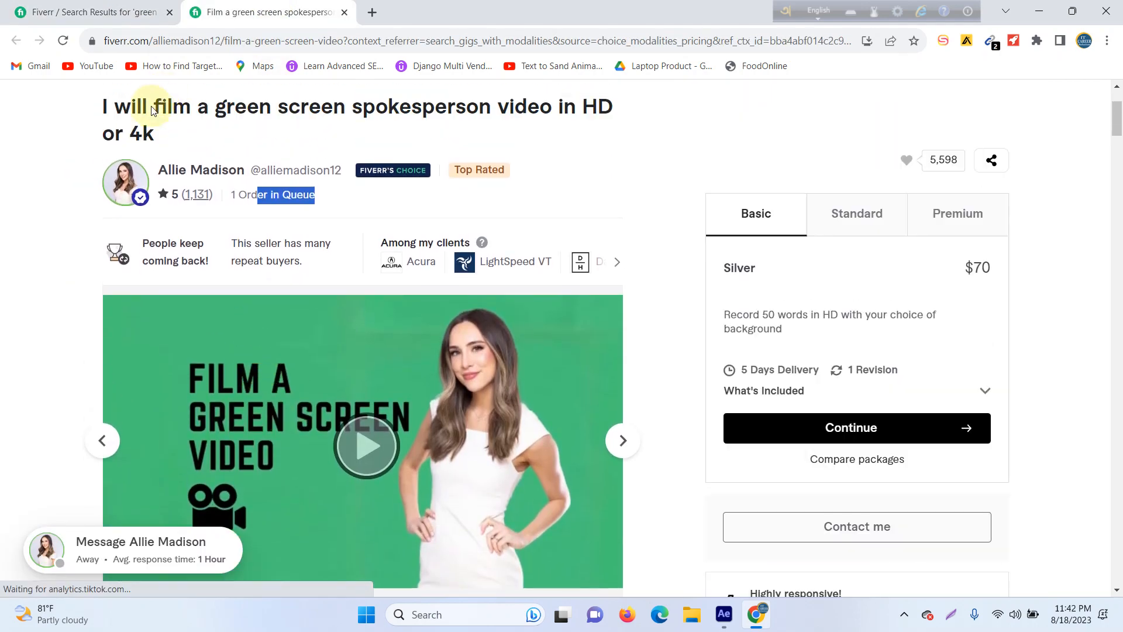
pyautogui.moveTo(137, 111); pyautogui.dragTo(587, 129)
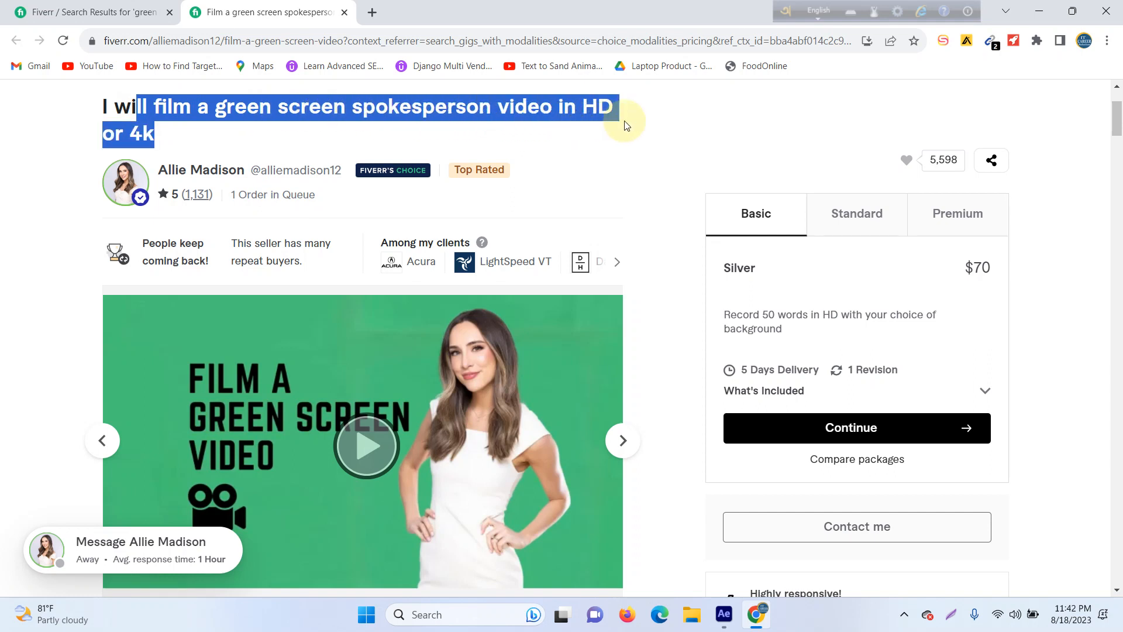
pyautogui.moveTo(729, 314); pyautogui.dragTo(893, 331)
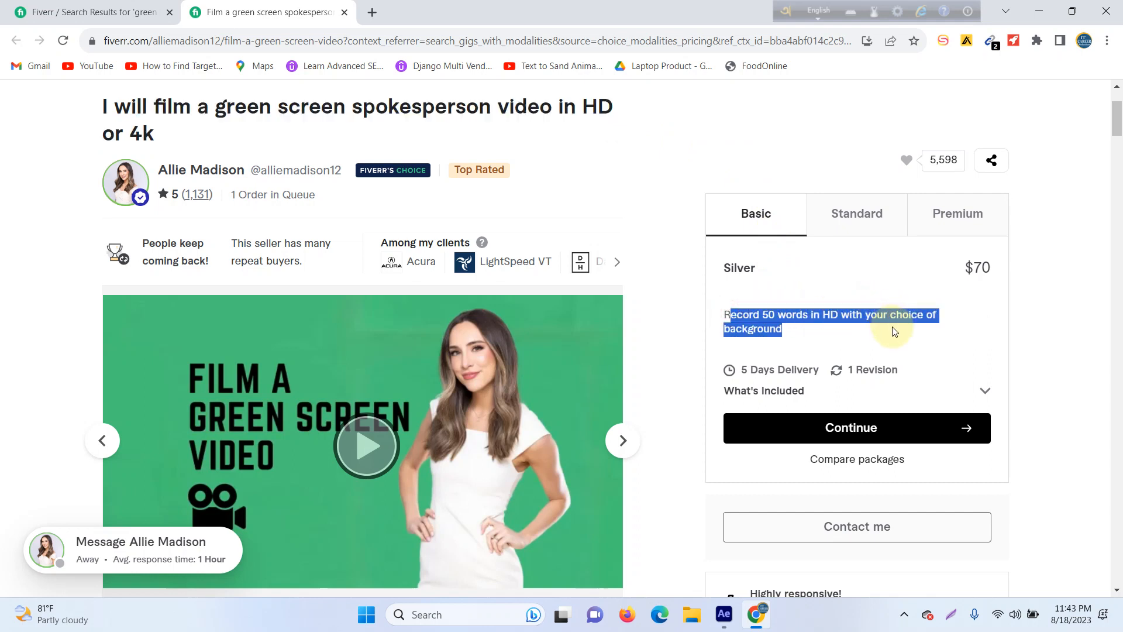
# Step: Compare the spokesperson gig's Basic price with its Standard and Premium packages, reading the Standard description
pyautogui.click(893, 331)
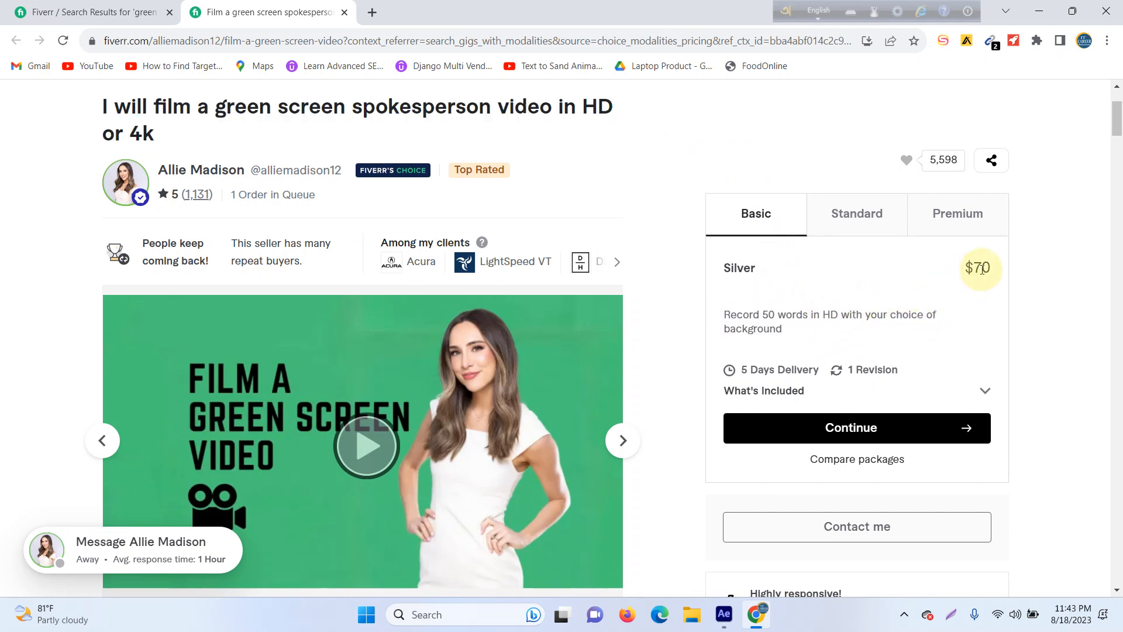
pyautogui.click(858, 214)
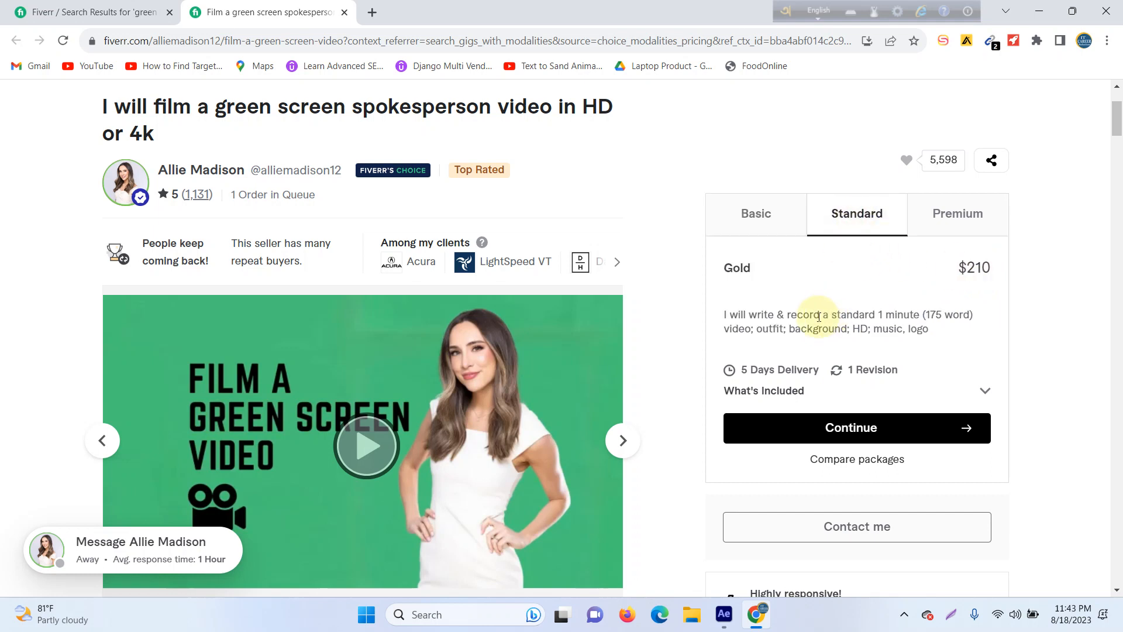
pyautogui.moveTo(729, 314); pyautogui.dragTo(916, 328)
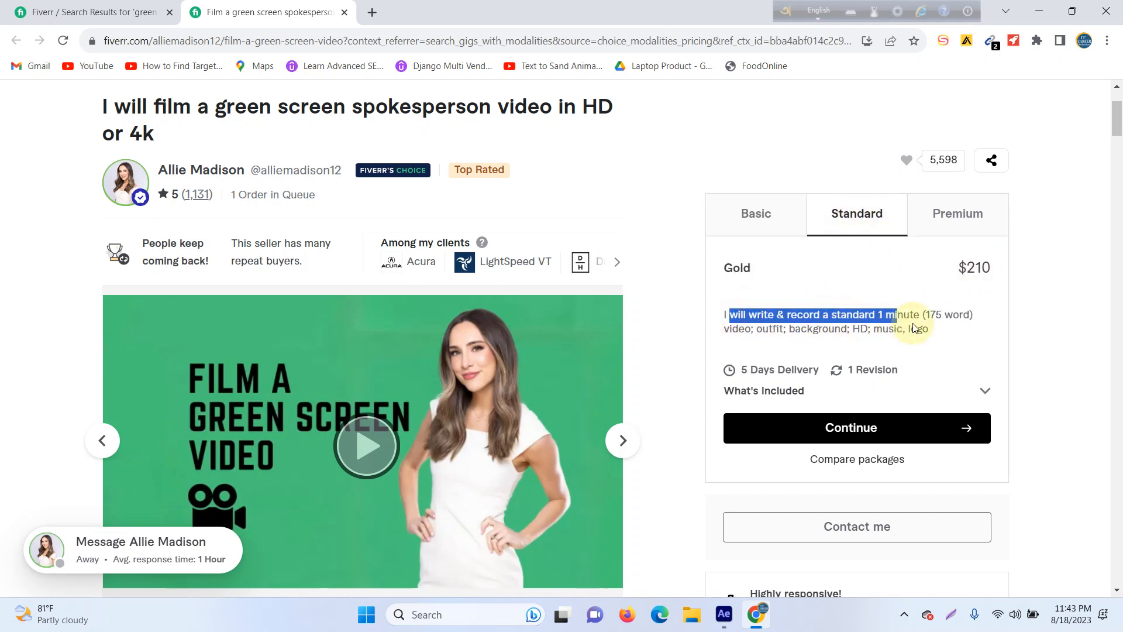
pyautogui.click(974, 223)
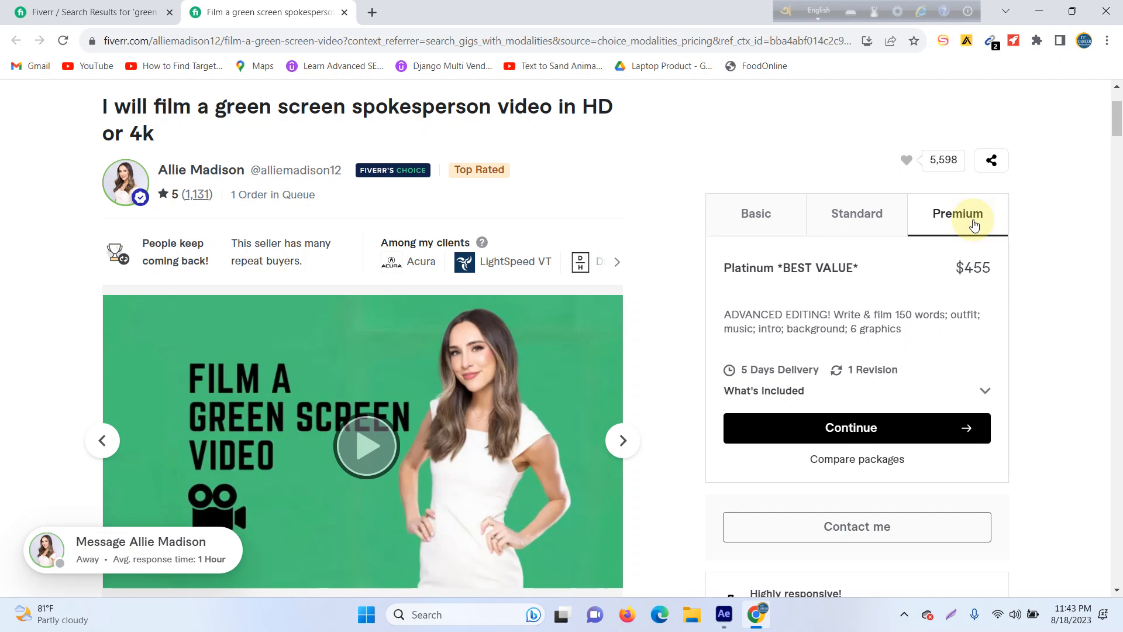
pyautogui.click(868, 222)
# Step: Return to the search results page and search Fiverr for "green screen after effect"
pyautogui.click(119, 7)
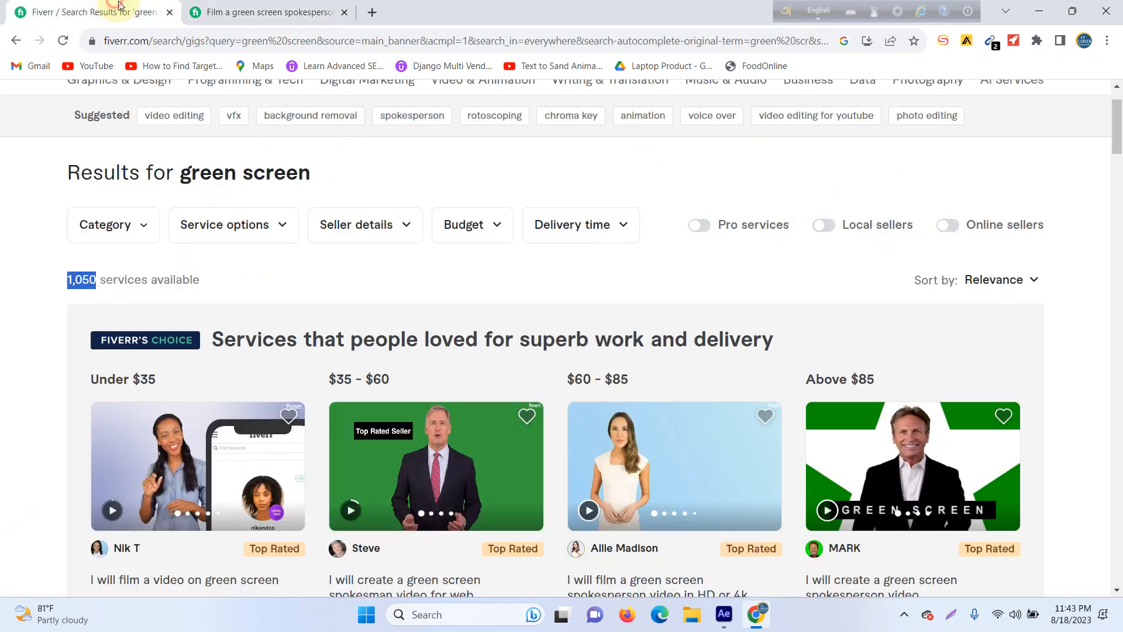
pyautogui.scroll(1, 297, 197)
pyautogui.click(293, 108)
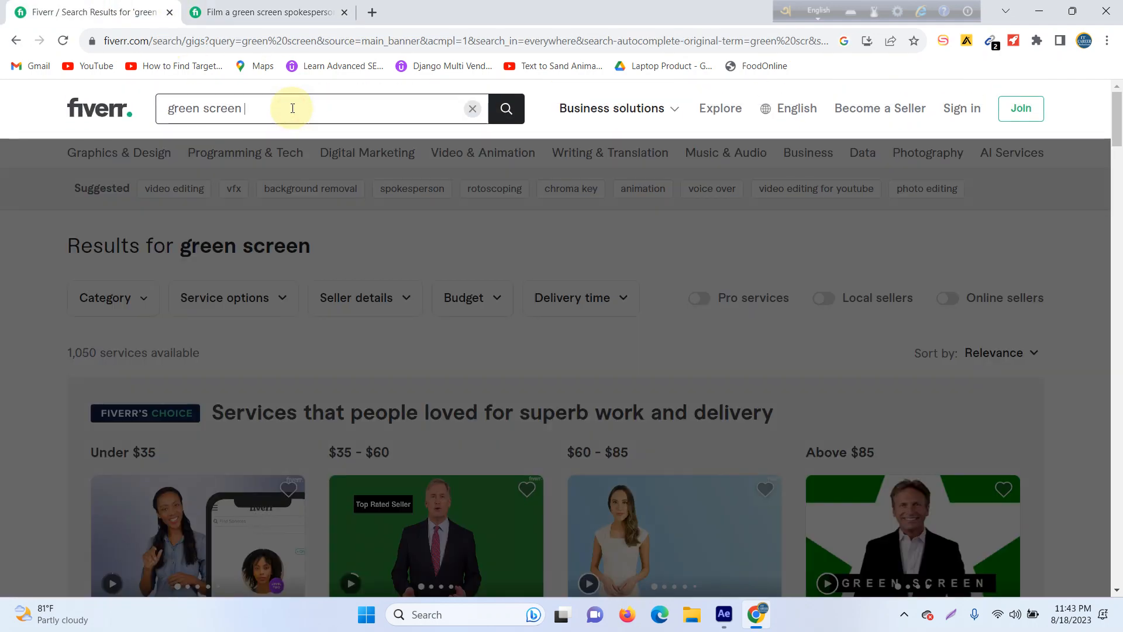
pyautogui.write('after effect')
pyautogui.press('Return')
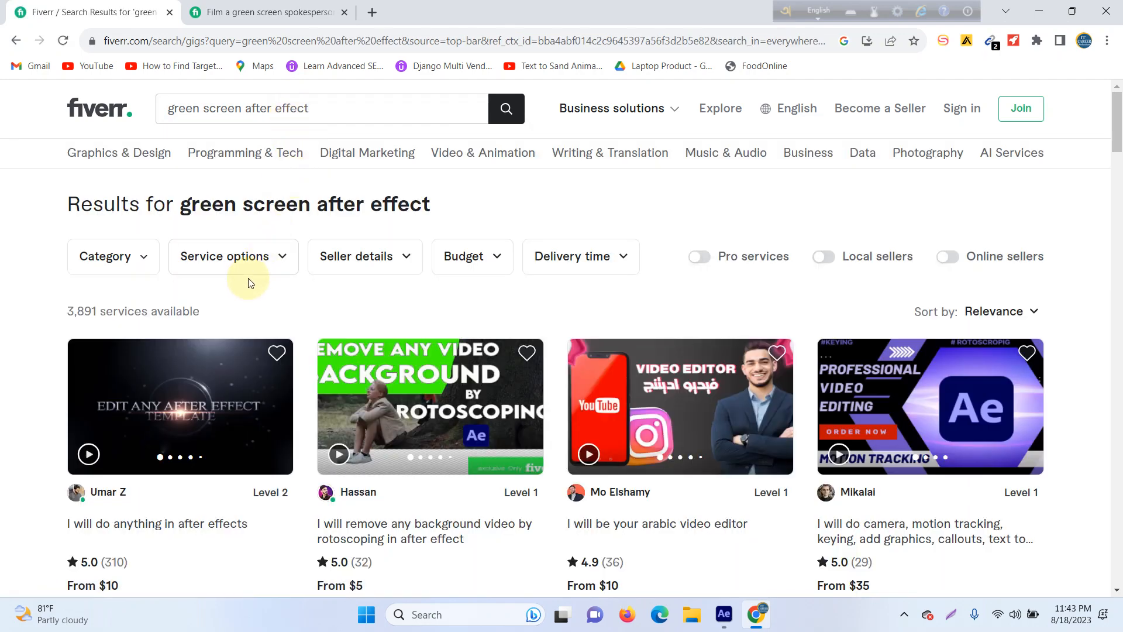
# Step: Open the gig "I will do advanced green screen or chroma removal" from the results and show its page
pyautogui.scroll(-5, 248, 283)
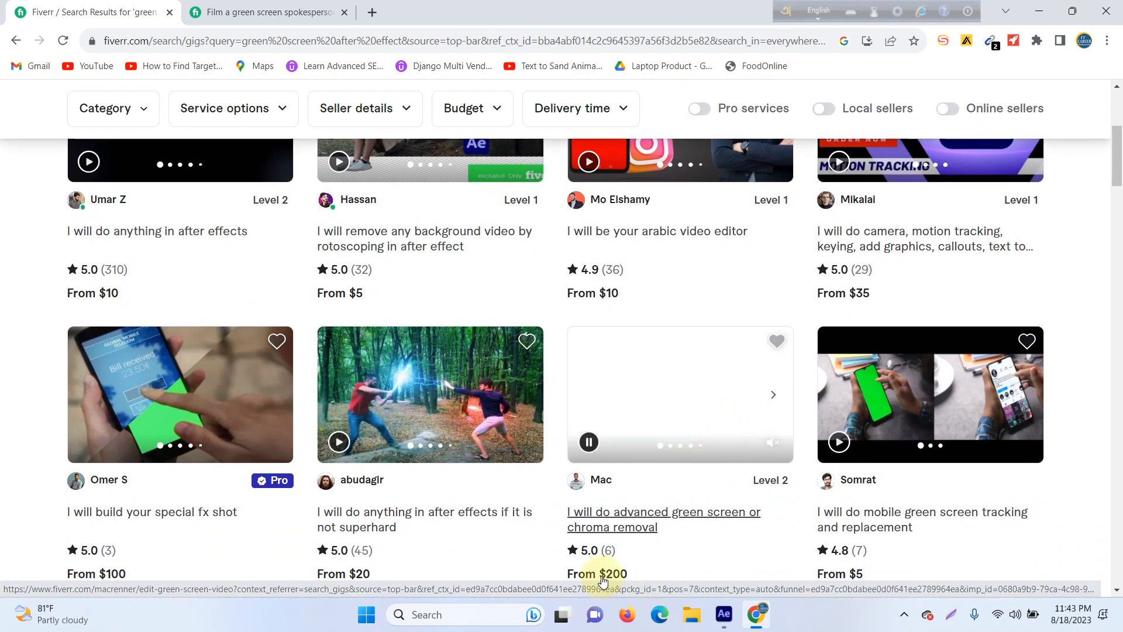
pyautogui.scroll(-1, 613, 478)
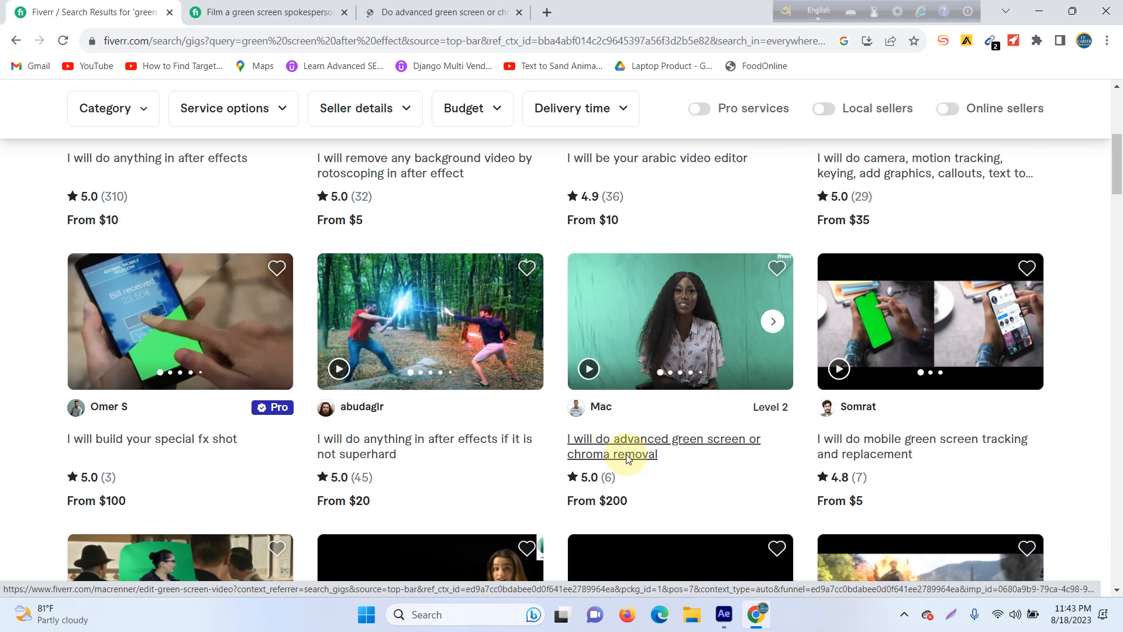
pyautogui.click(433, 11)
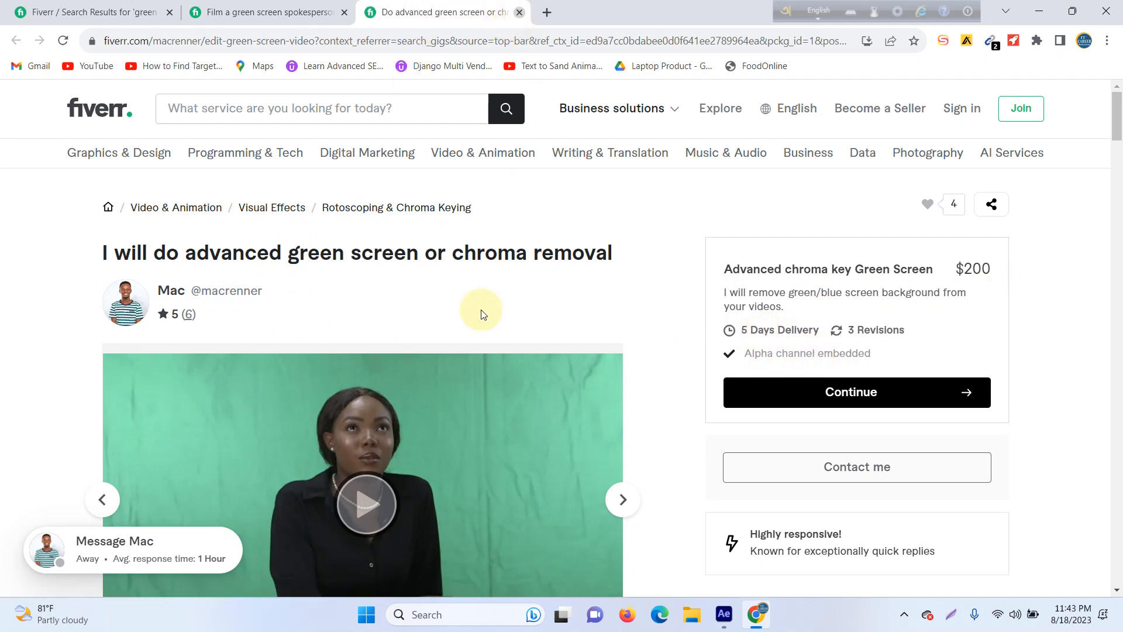
# Step: Close the chroma removal gig page and the spokesperson gig page, keeping only the search results open
pyautogui.hotkey('ctrl', 'w')
pyautogui.scroll(3, 424, 332)
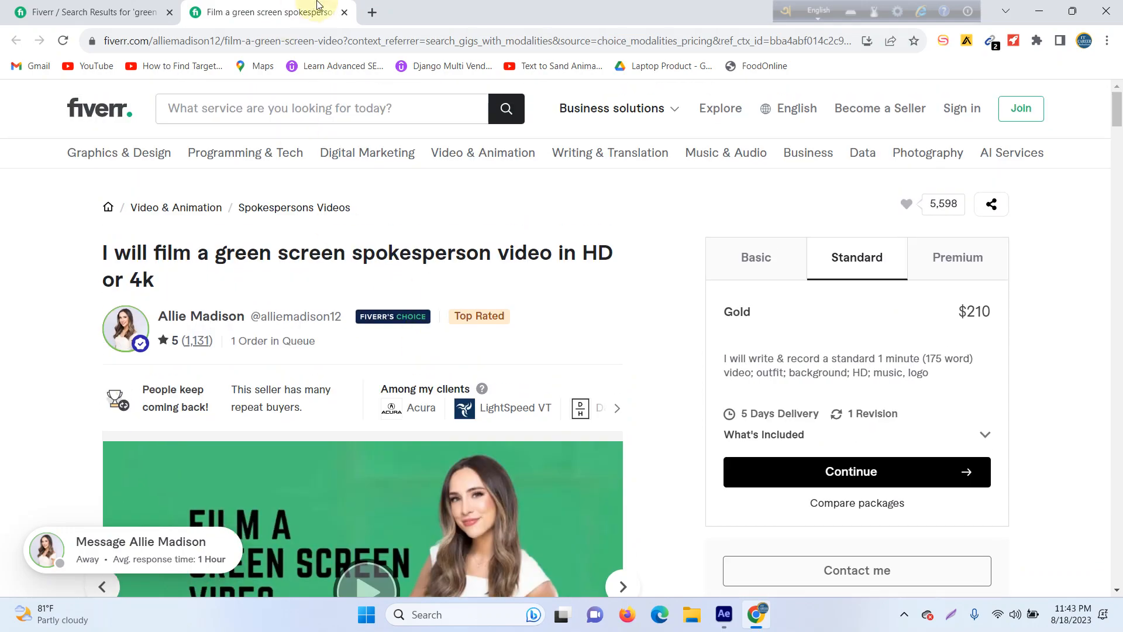
pyautogui.click(344, 13)
# Step: Look through the "green screen after effect" results, examining the compositing, keying and background removal gigs with their ratings and starting prices
pyautogui.scroll(5, 476, 333)
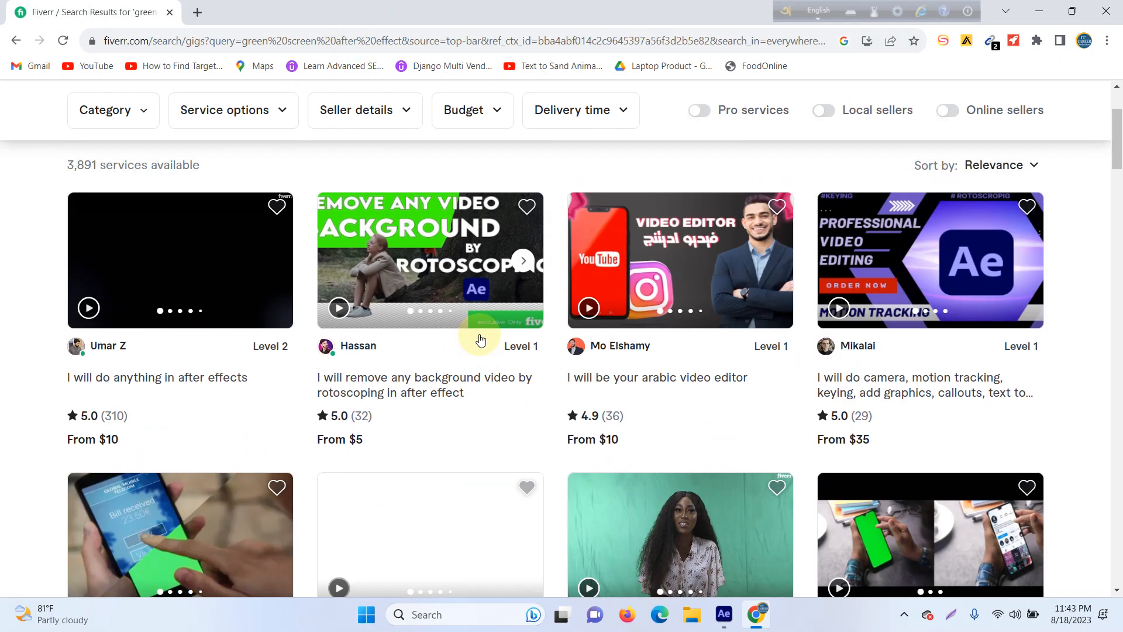
pyautogui.scroll(-10, 725, 395)
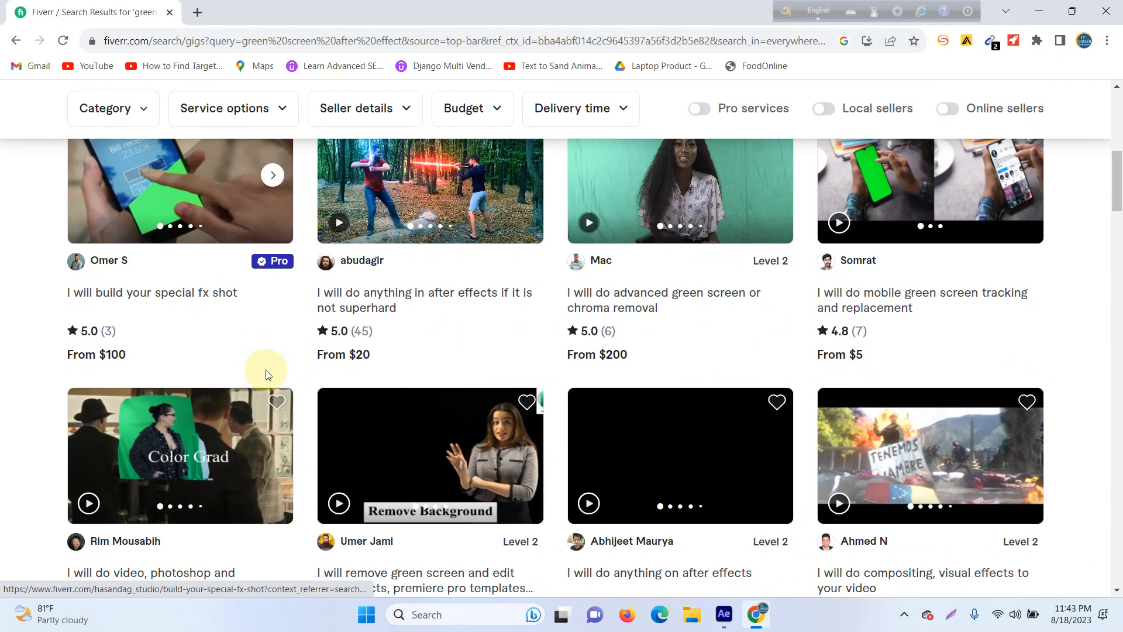
pyautogui.scroll(-2, 189, 419)
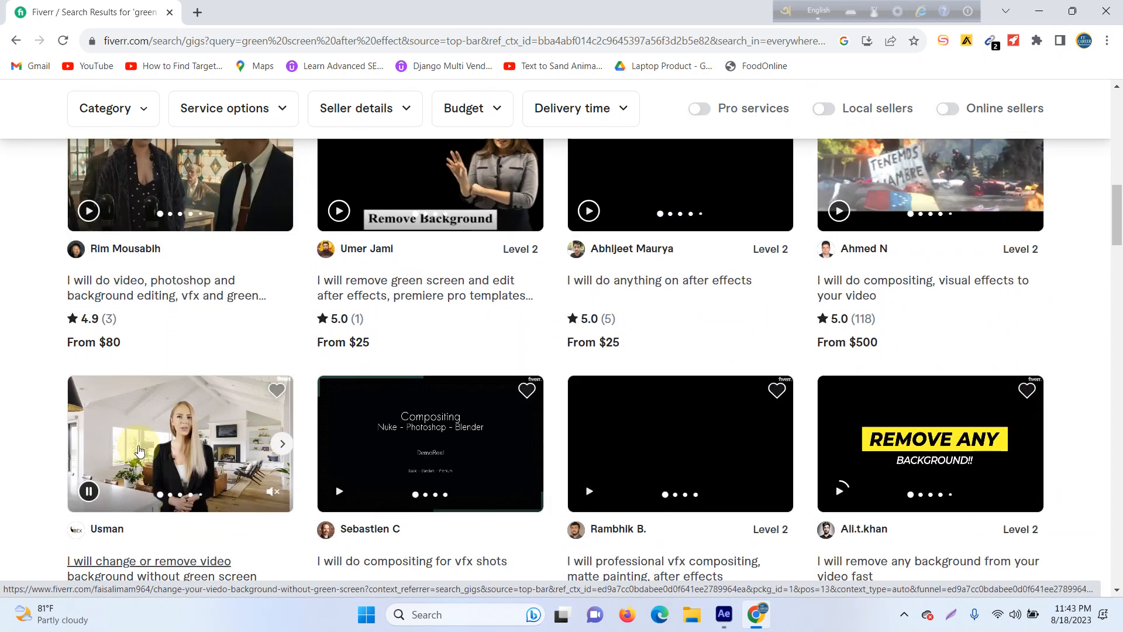
pyautogui.scroll(-5, 232, 449)
pyautogui.scroll(-5, 232, 449)
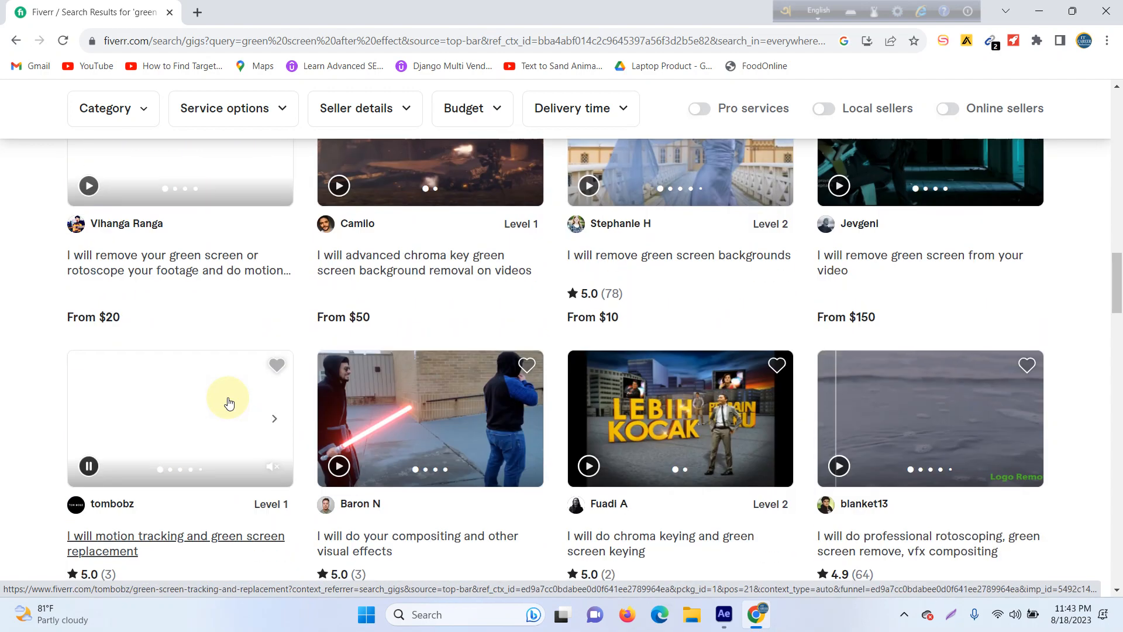
pyautogui.scroll(-4, 236, 333)
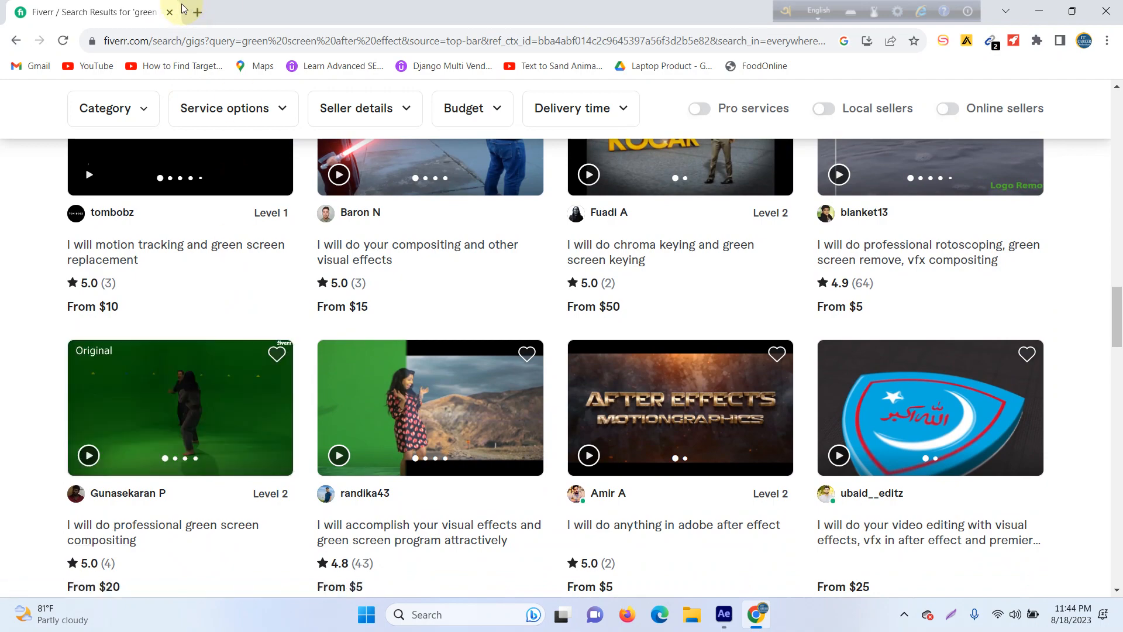
# Step: Close the Fiverr results and open YouTube in a new Chrome window with the IT Career profile
pyautogui.click(170, 13)
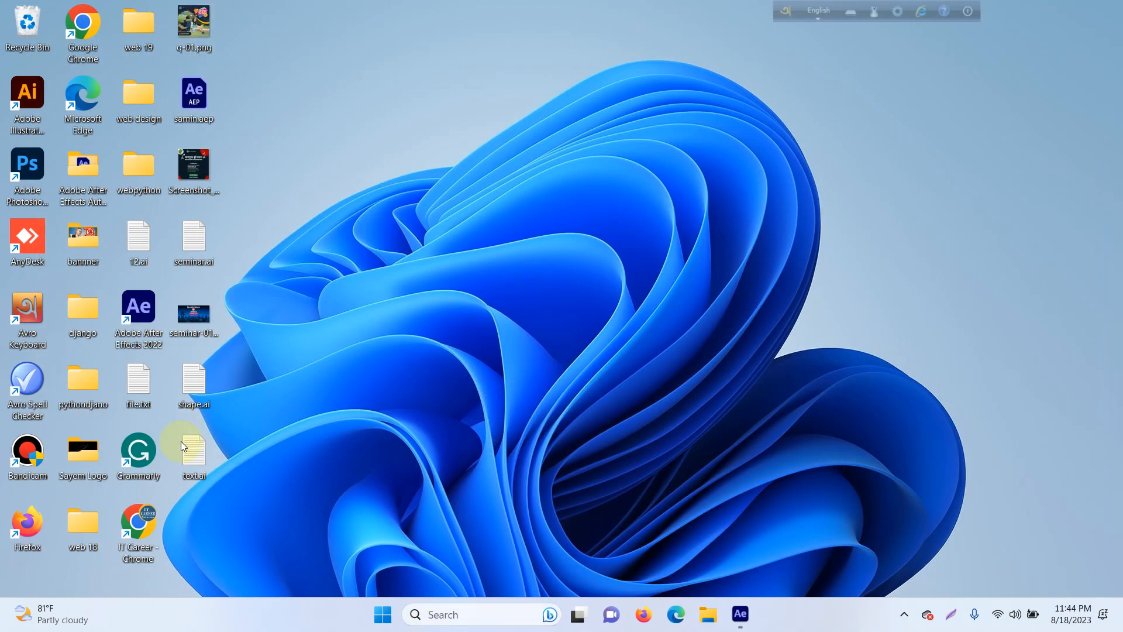
pyautogui.doubleClick(154, 516)
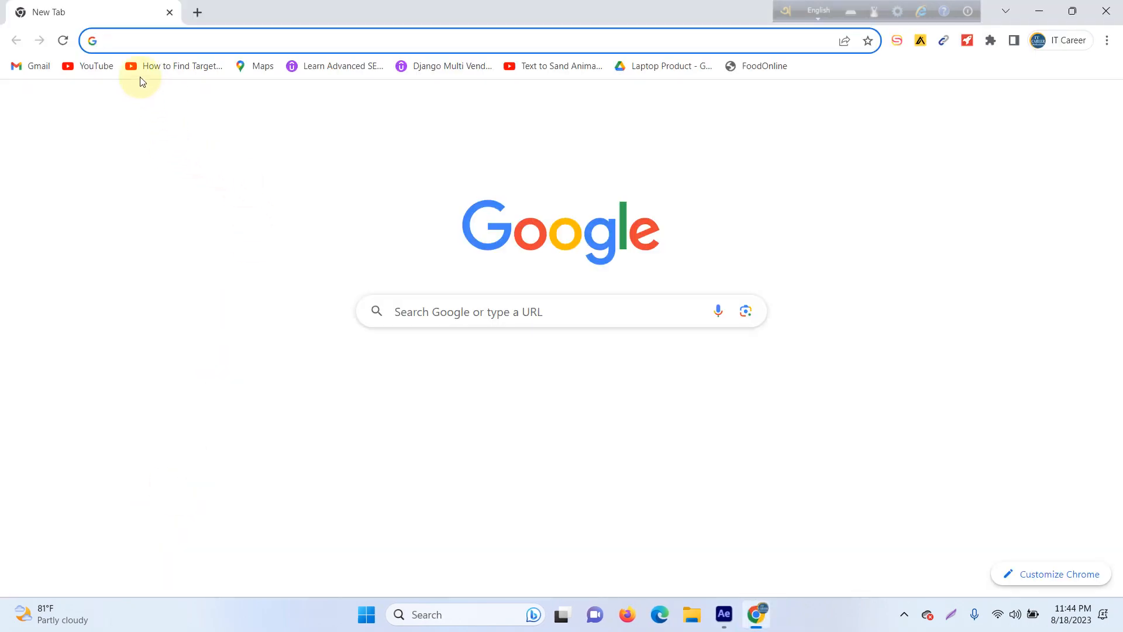
pyautogui.click(79, 66)
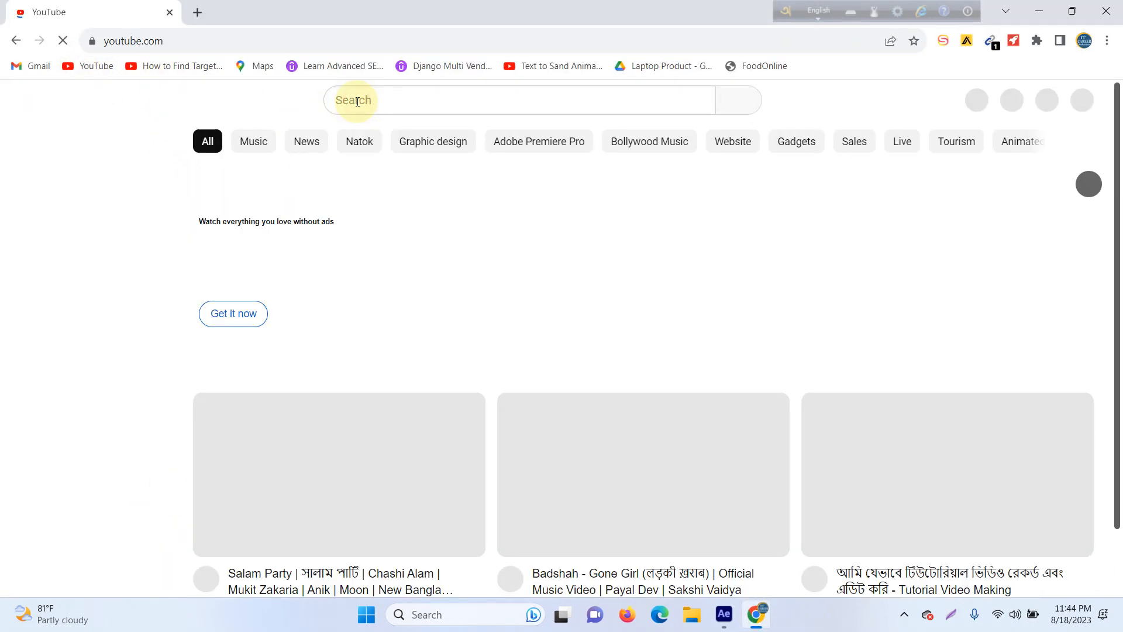
# Step: Search YouTube for "free hd video background husk dog sitting"
pyautogui.click(357, 101)
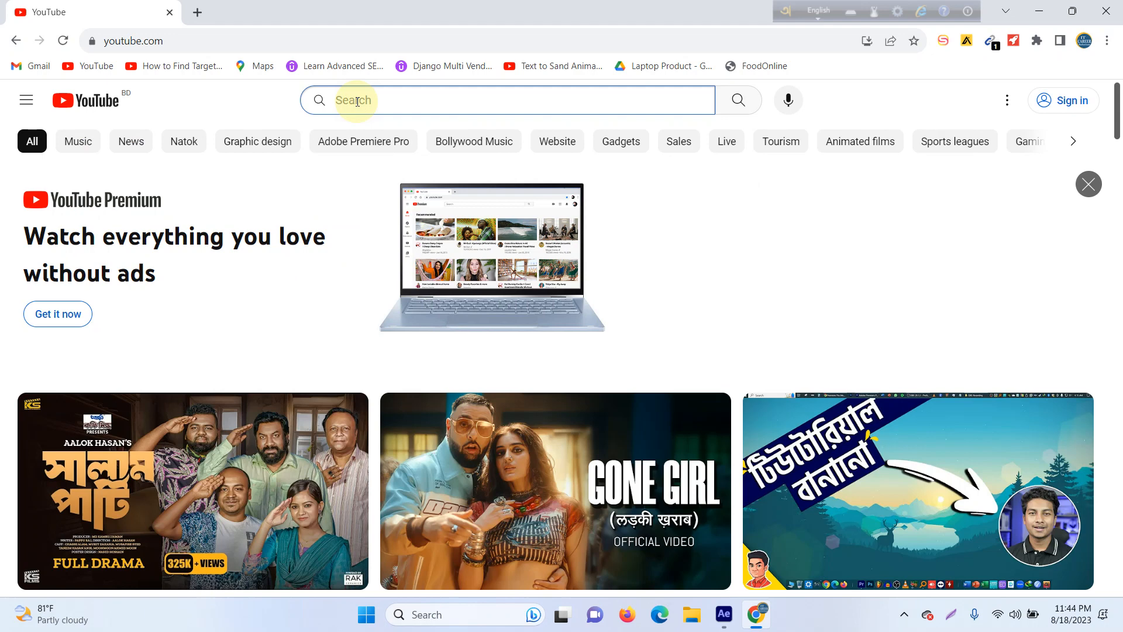
pyautogui.write('free hd ')
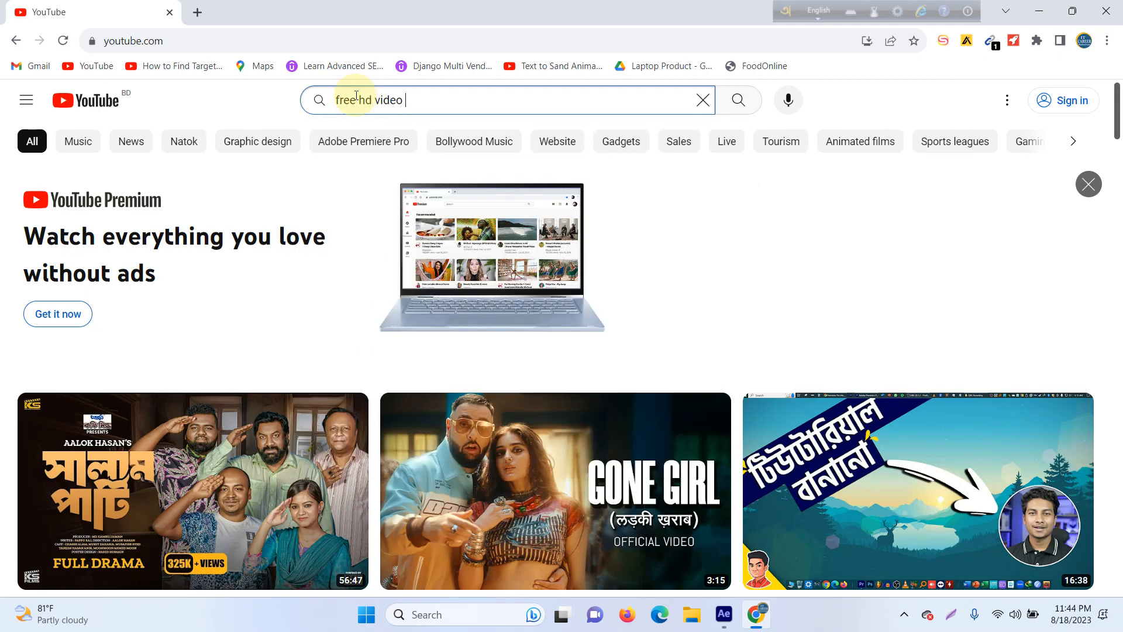
pyautogui.write('video ')
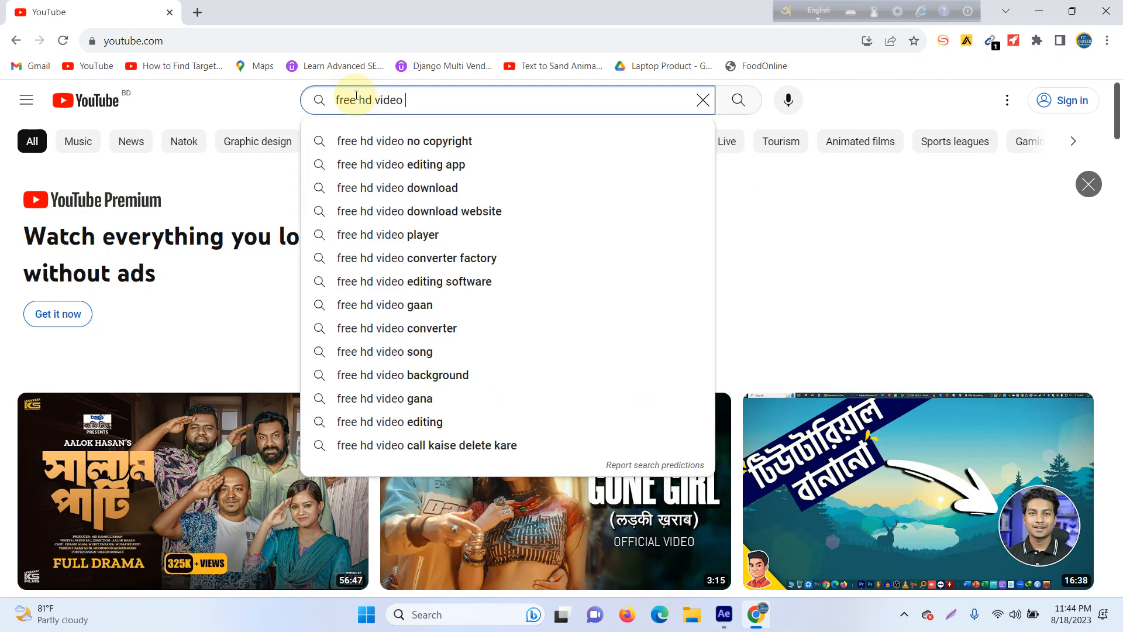
pyautogui.write('backgr')
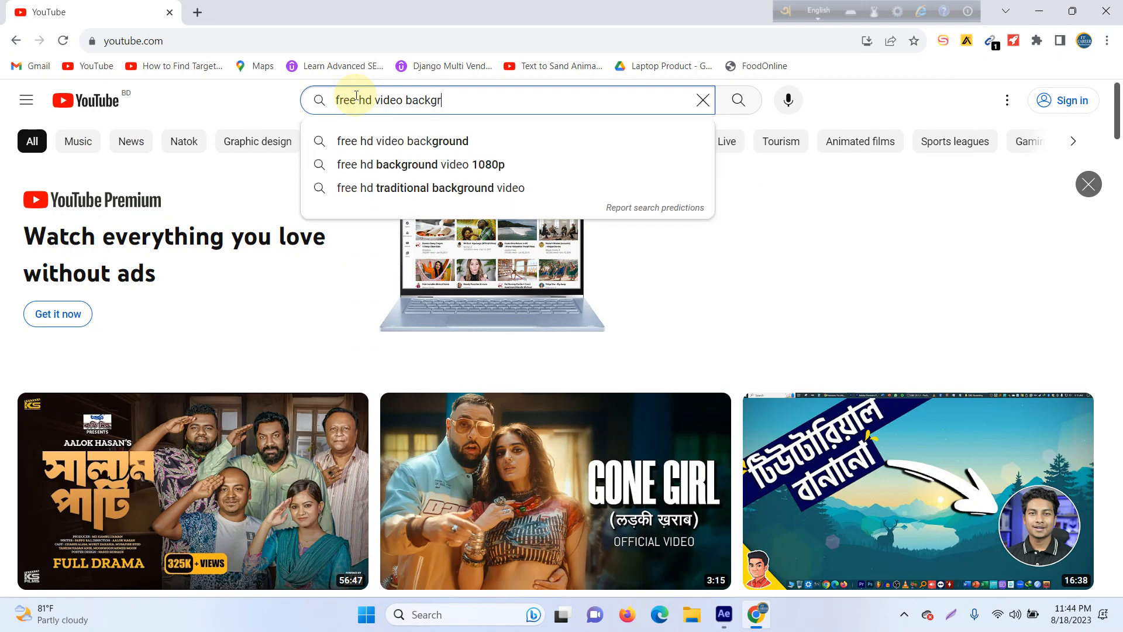
pyautogui.write('ound')
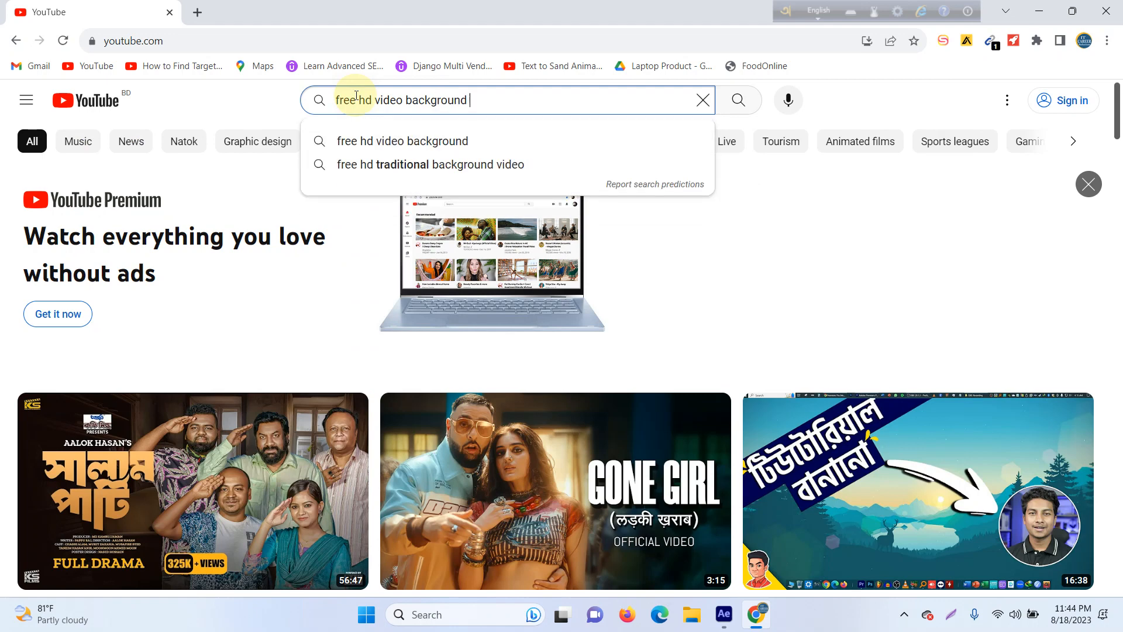
pyautogui.write(' husk')
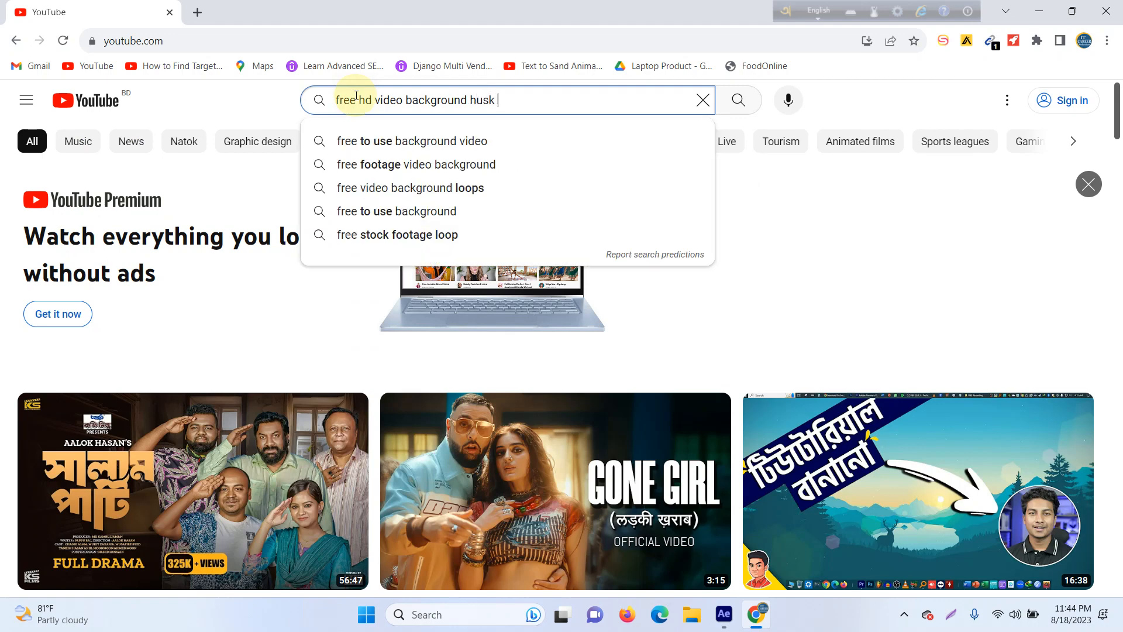
pyautogui.write(' dog ')
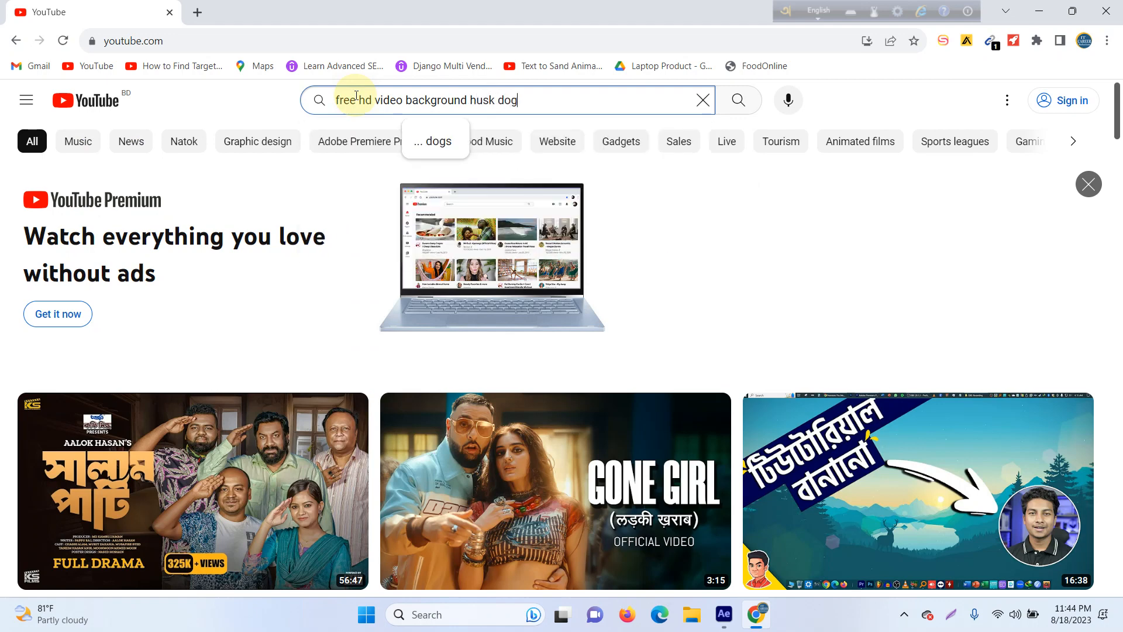
pyautogui.write('sitting')
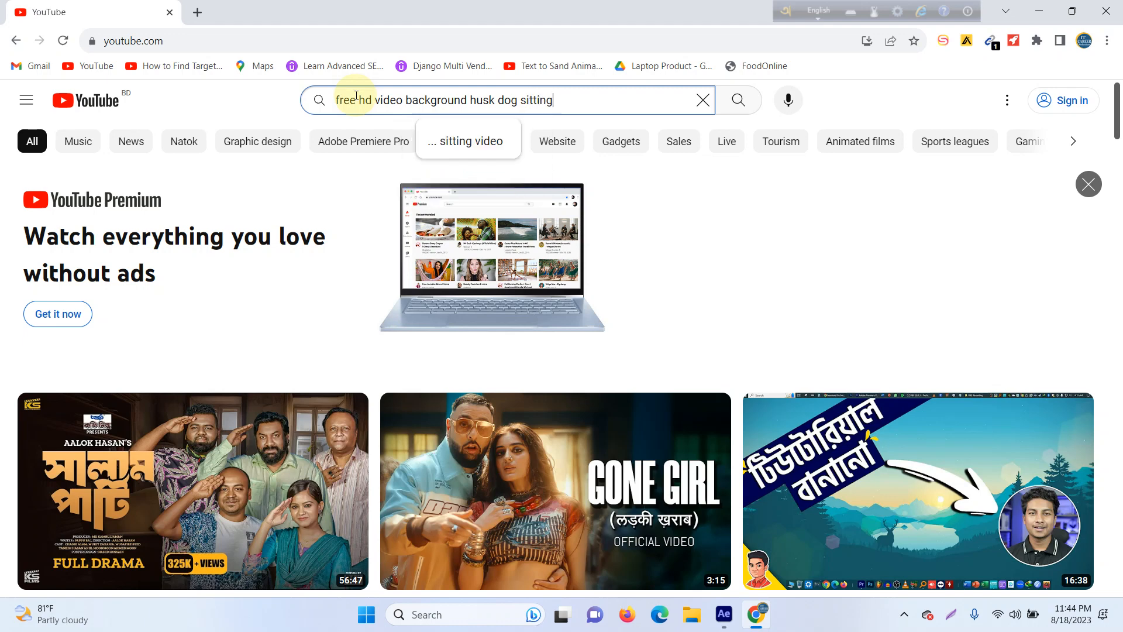
pyautogui.press('Return')
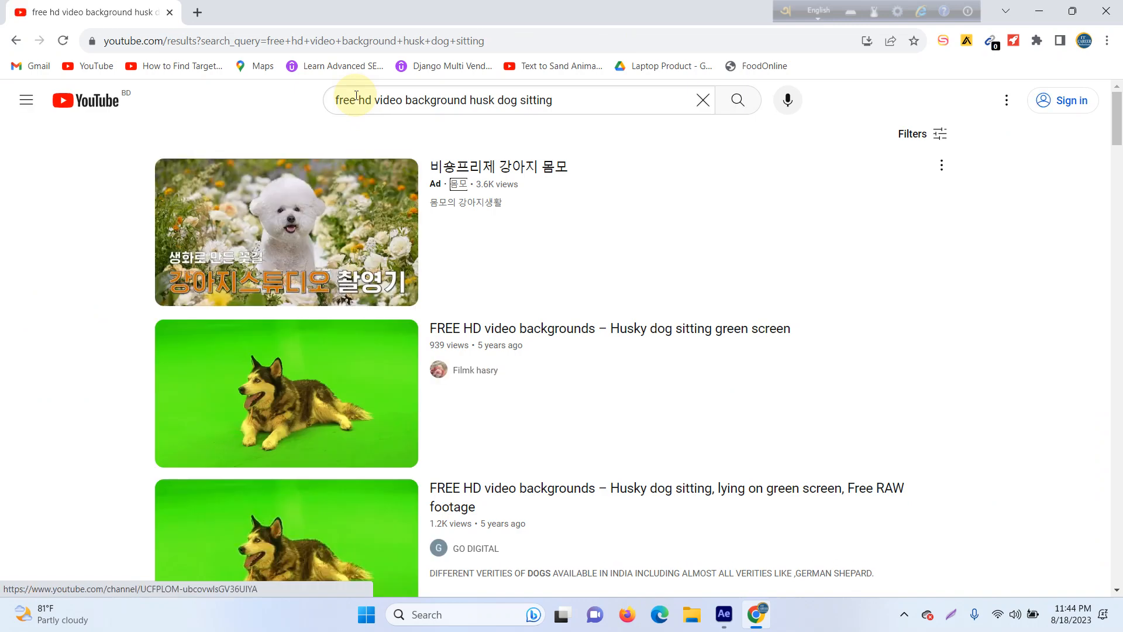
# Step: Open the 706-view result "FREE HD video backgrounds – Husky dog sitting, lying on green screen, Free RAW footage" and pause the video
pyautogui.scroll(-15, 351, 252)
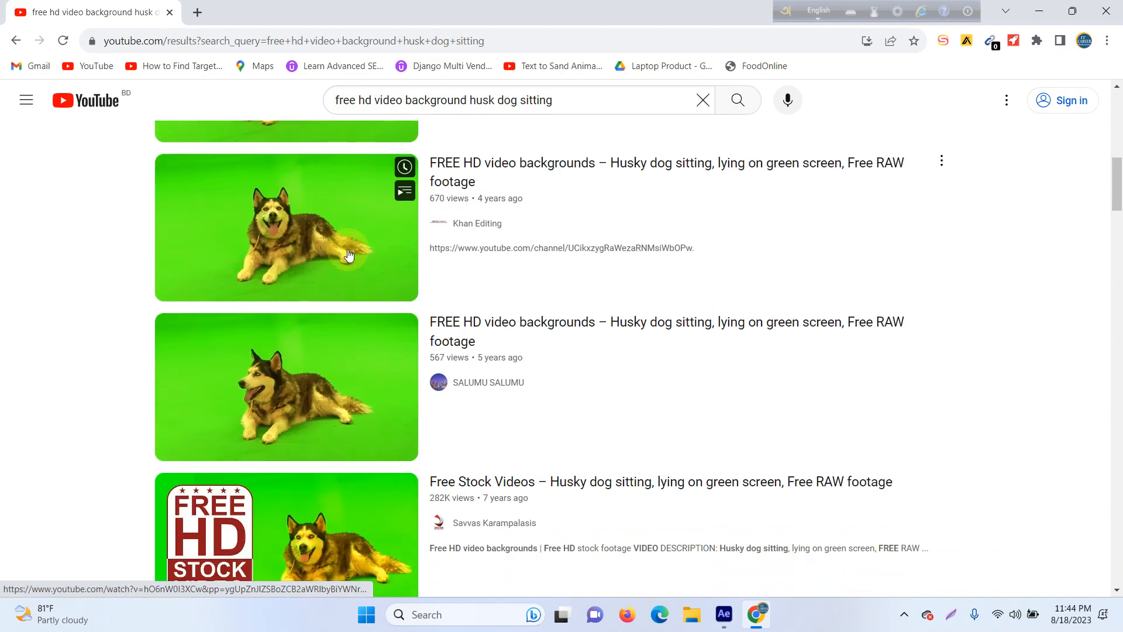
pyautogui.scroll(7, 348, 256)
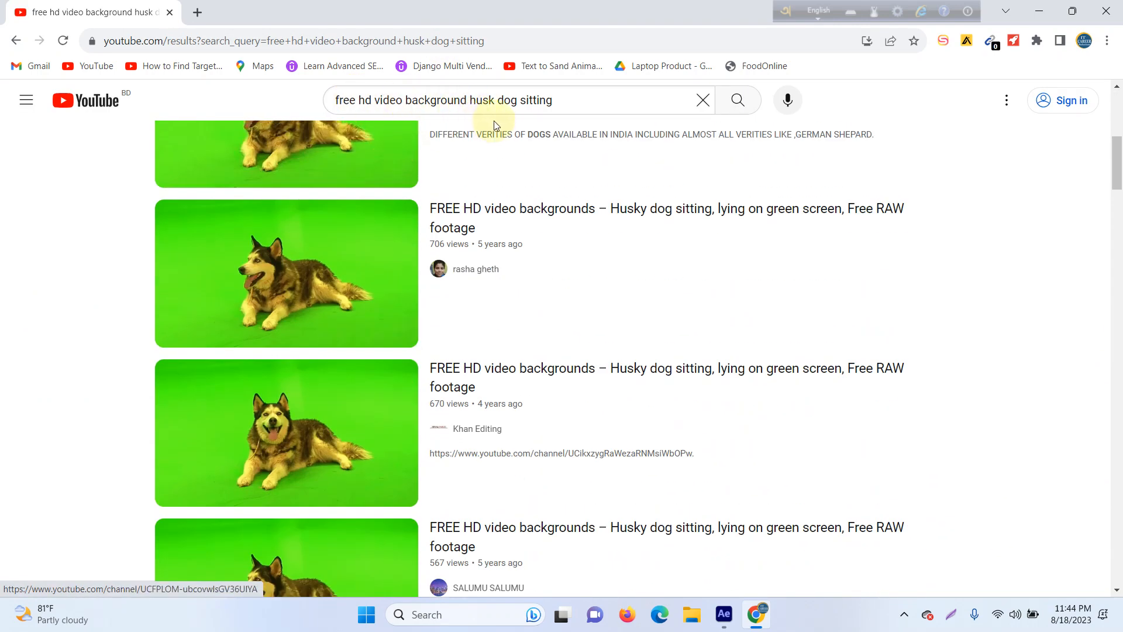
pyautogui.scroll(-1, 456, 210)
pyautogui.scroll(2, 410, 314)
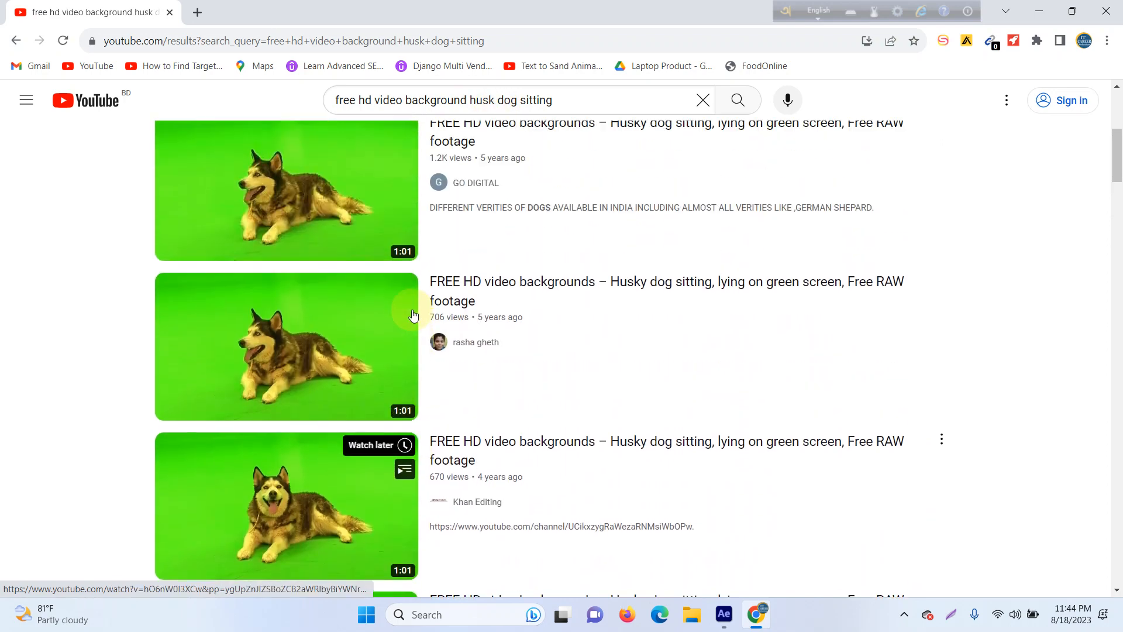
pyautogui.scroll(1, 334, 284)
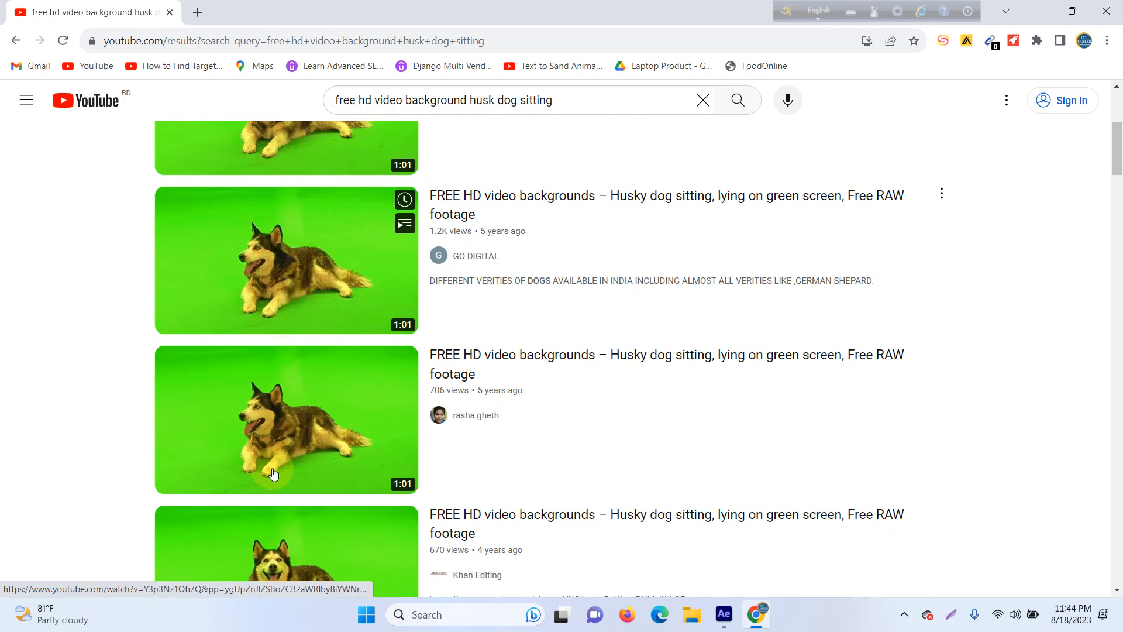
pyautogui.click(271, 439)
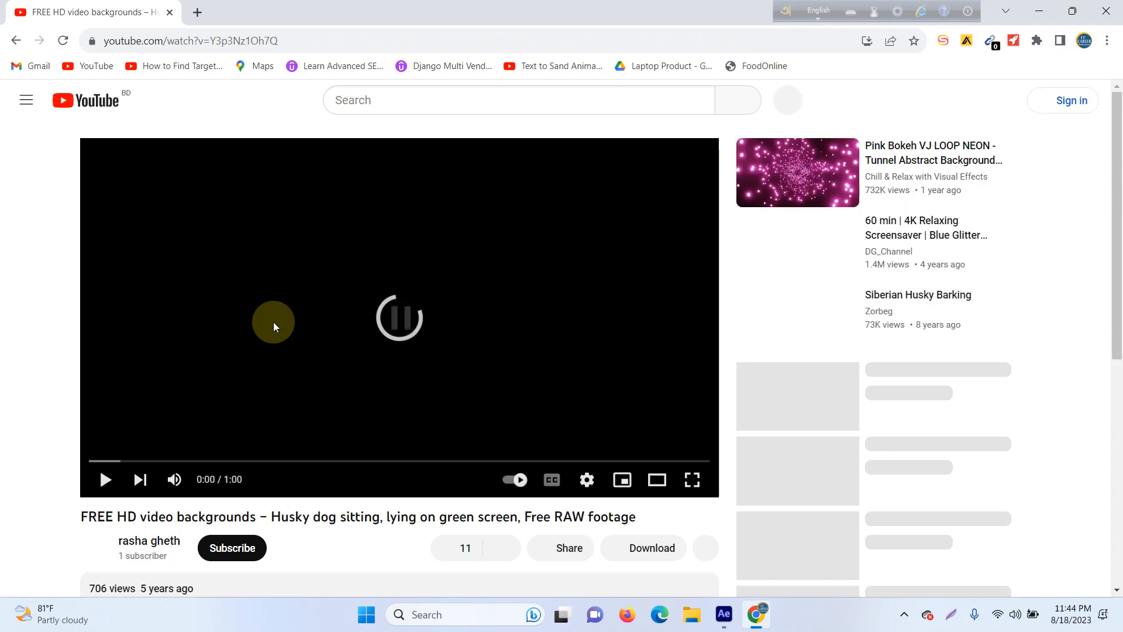
pyautogui.click(273, 320)
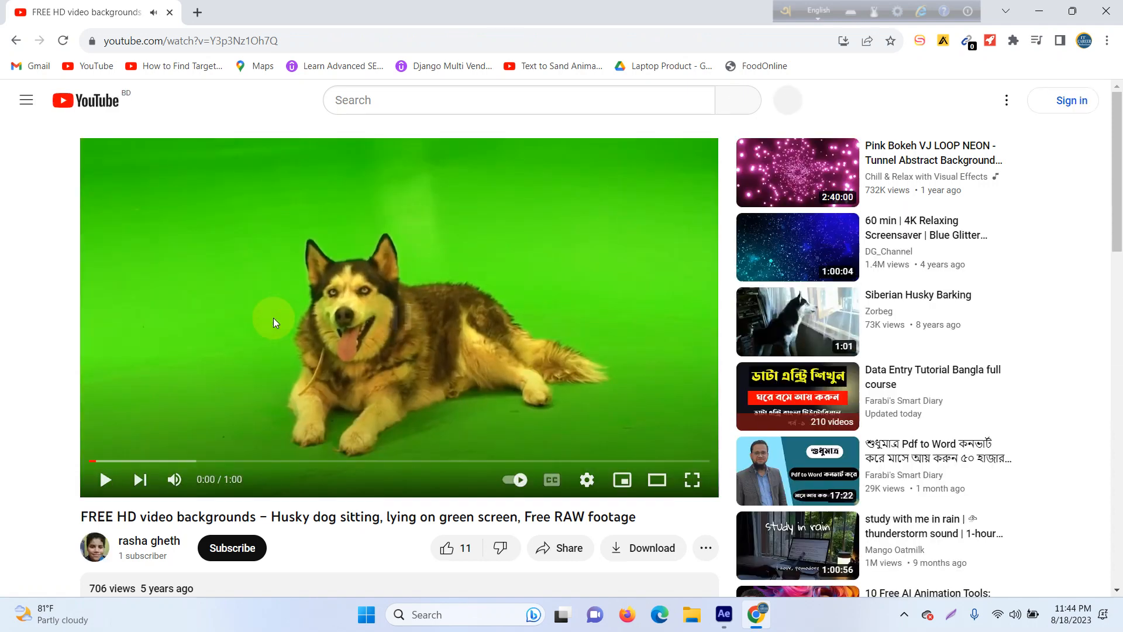
# Step: Copy the husky video's URL, search Google for "savefrom" in a new tab and open the SaveFrom.net online video downloader
pyautogui.click(212, 41)
pyautogui.hotkey('ctrl', 'c')
pyautogui.press('BackSpace')
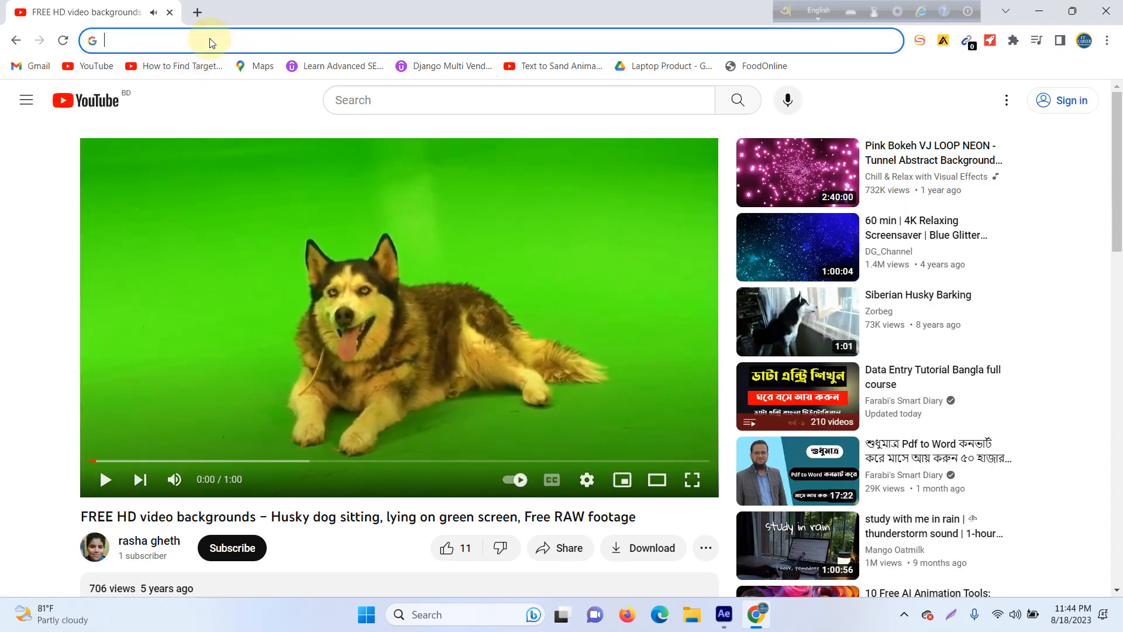
pyautogui.click(204, 13)
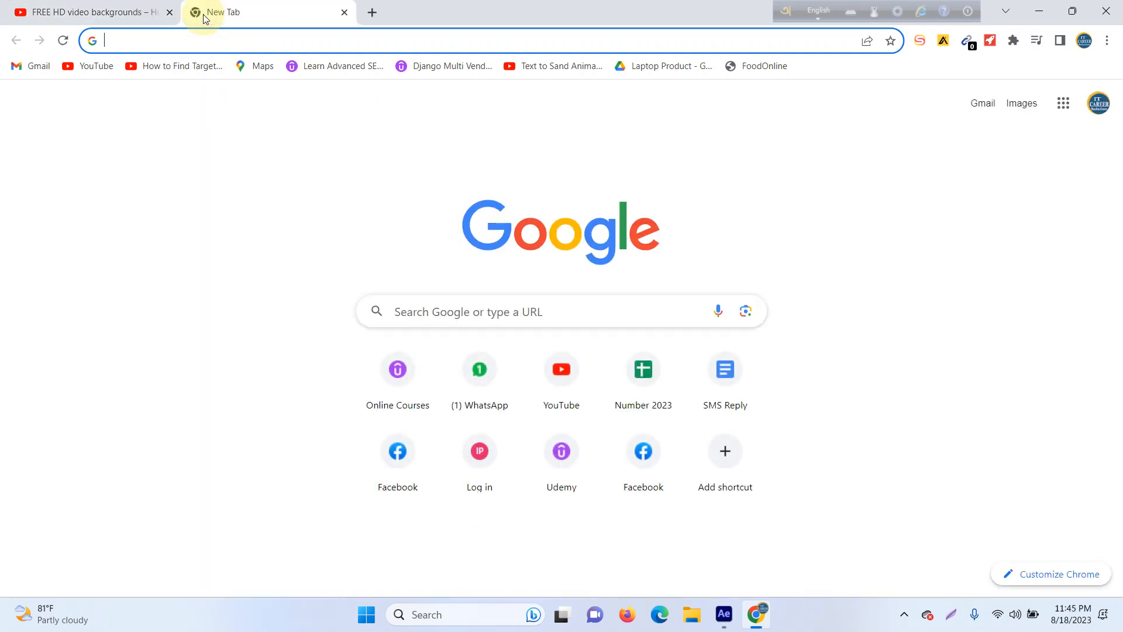
pyautogui.write('savefrom')
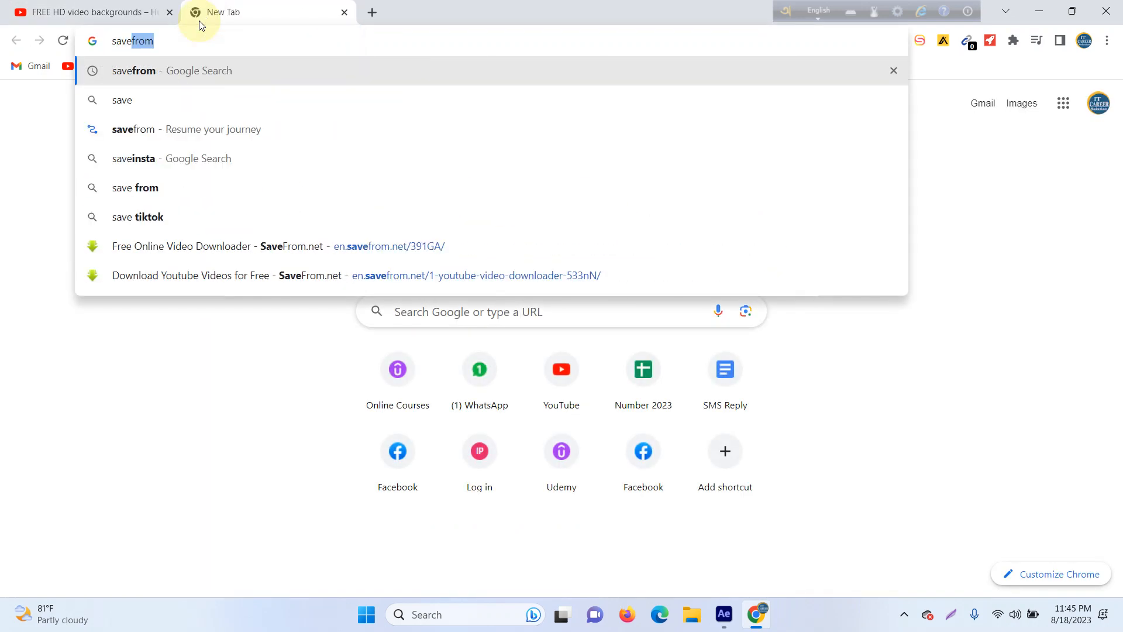
pyautogui.press('Return')
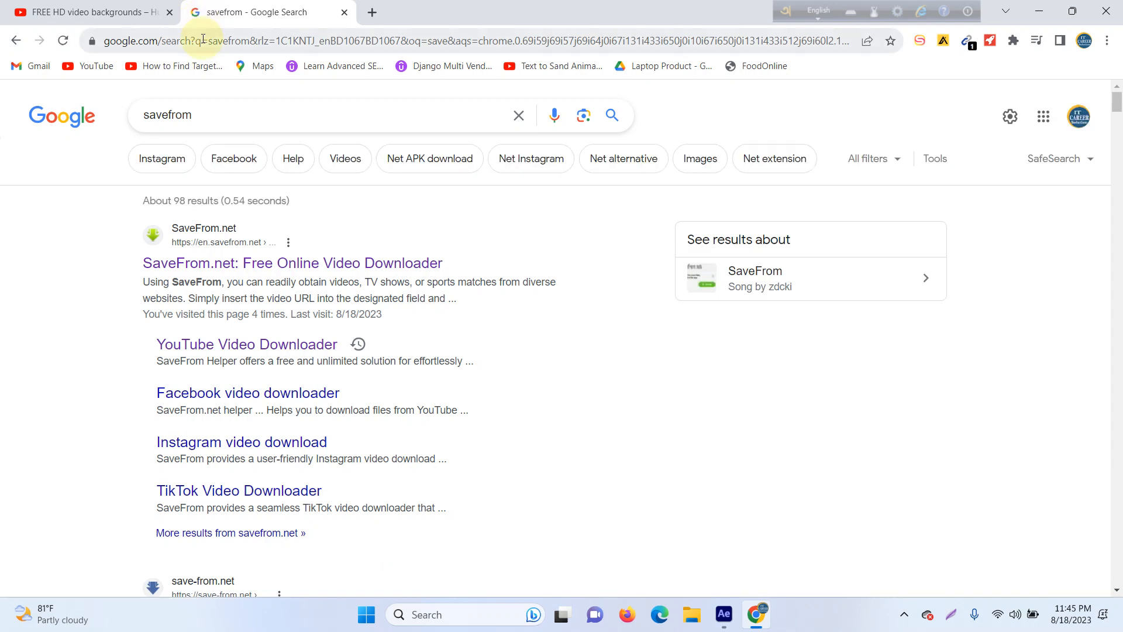
pyautogui.click(254, 269)
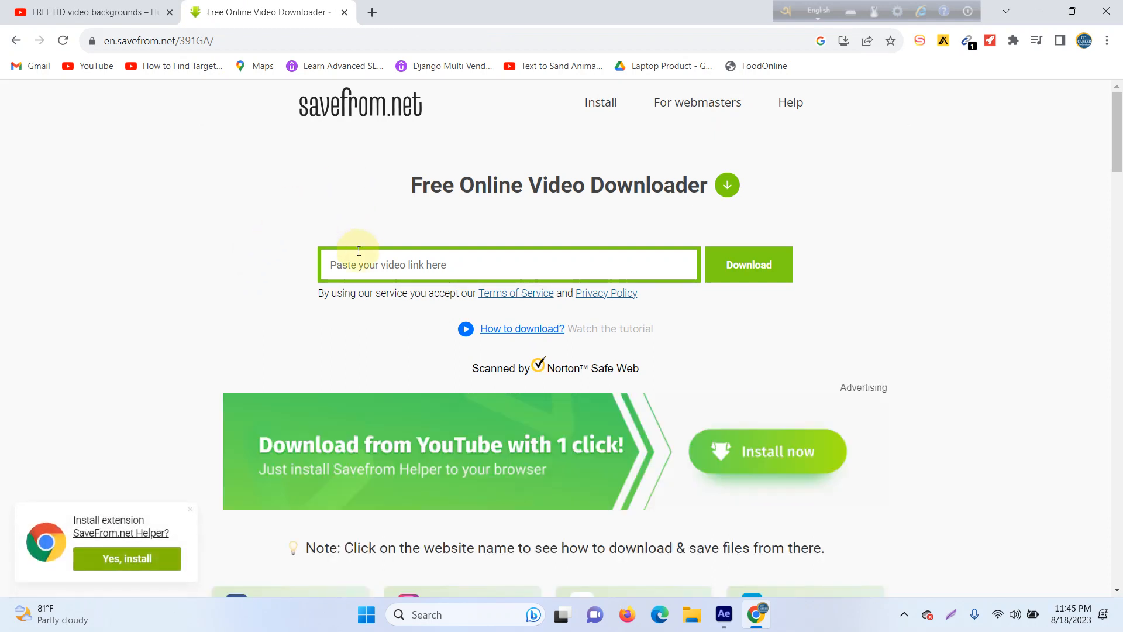
# Step: Download the husky video as MP4 720 from its pasted YouTube link and check the recent downloads
pyautogui.click(359, 257)
pyautogui.hotkey('ctrl', 'v')
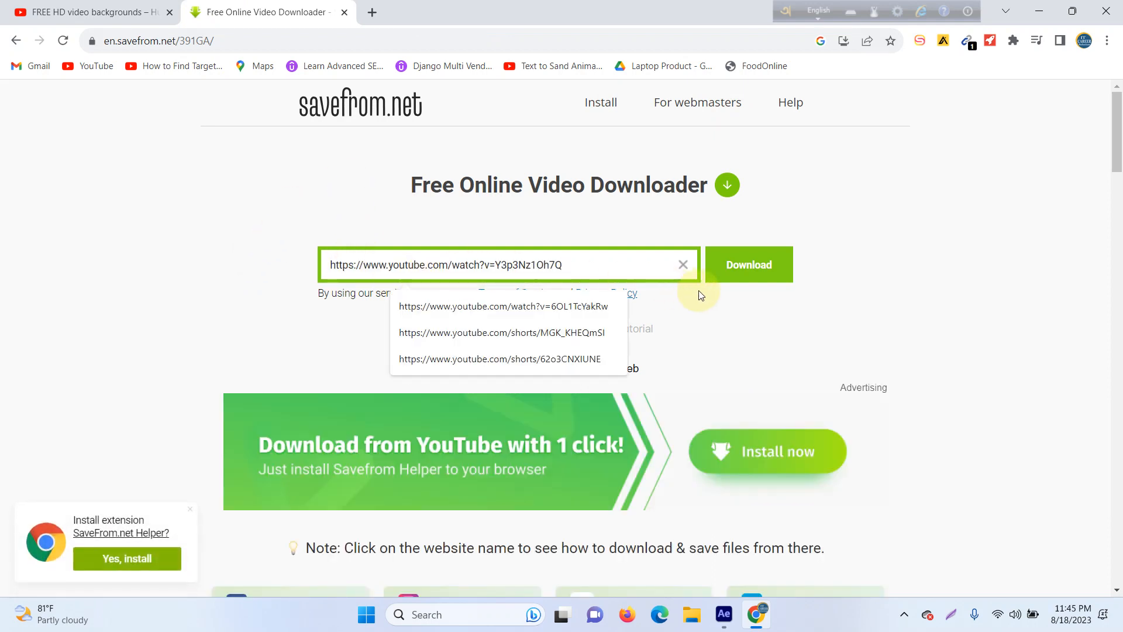
pyautogui.click(723, 272)
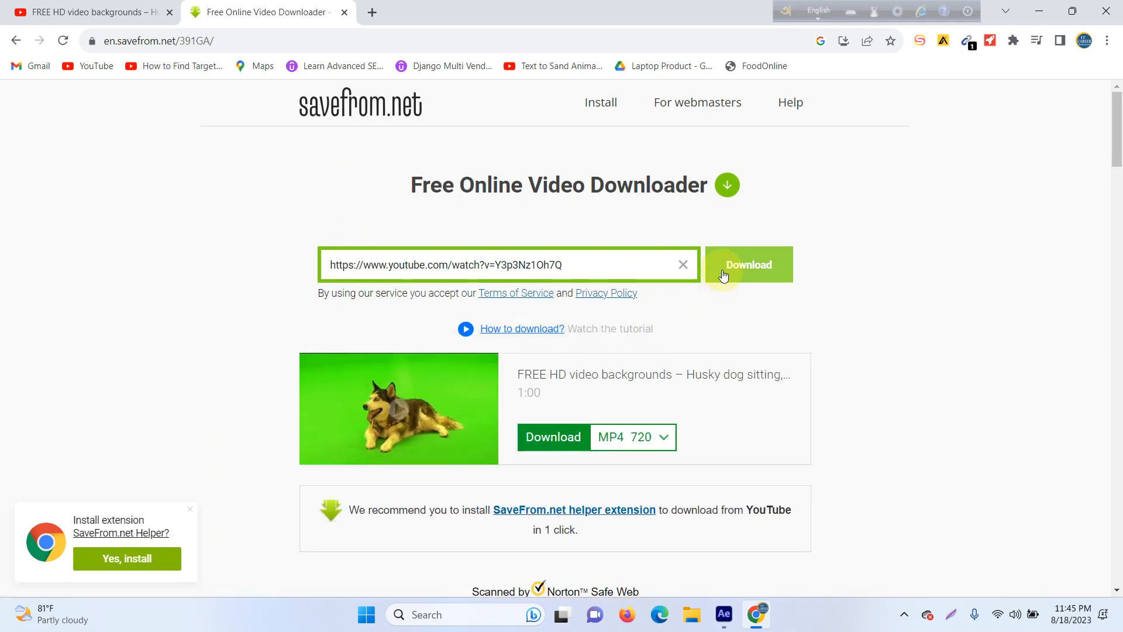
pyautogui.click(534, 441)
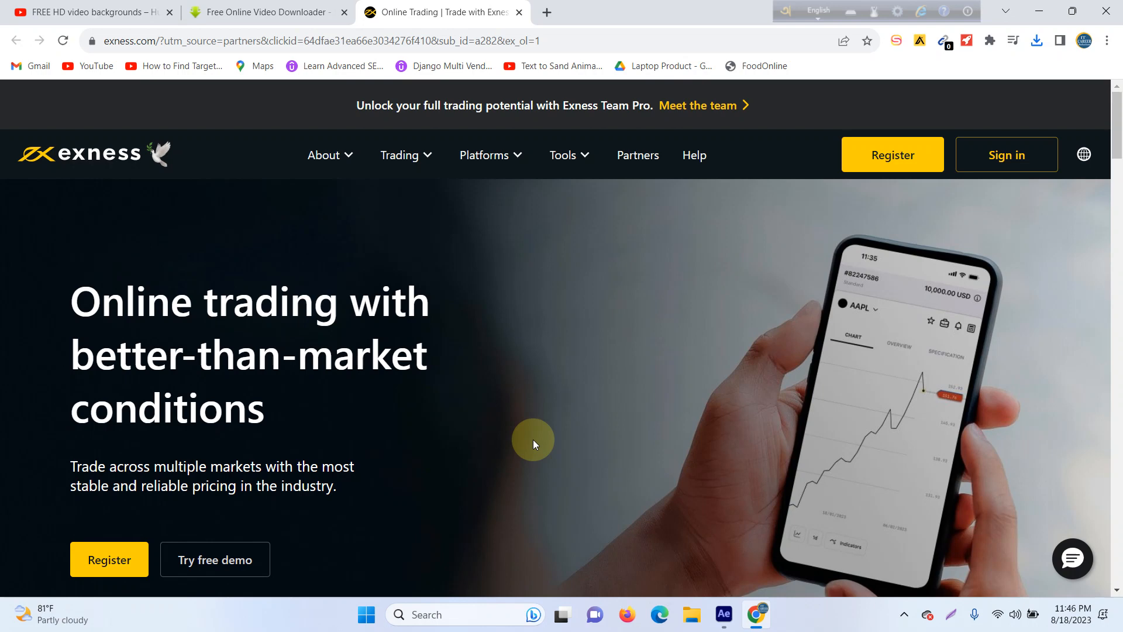
pyautogui.click(1035, 41)
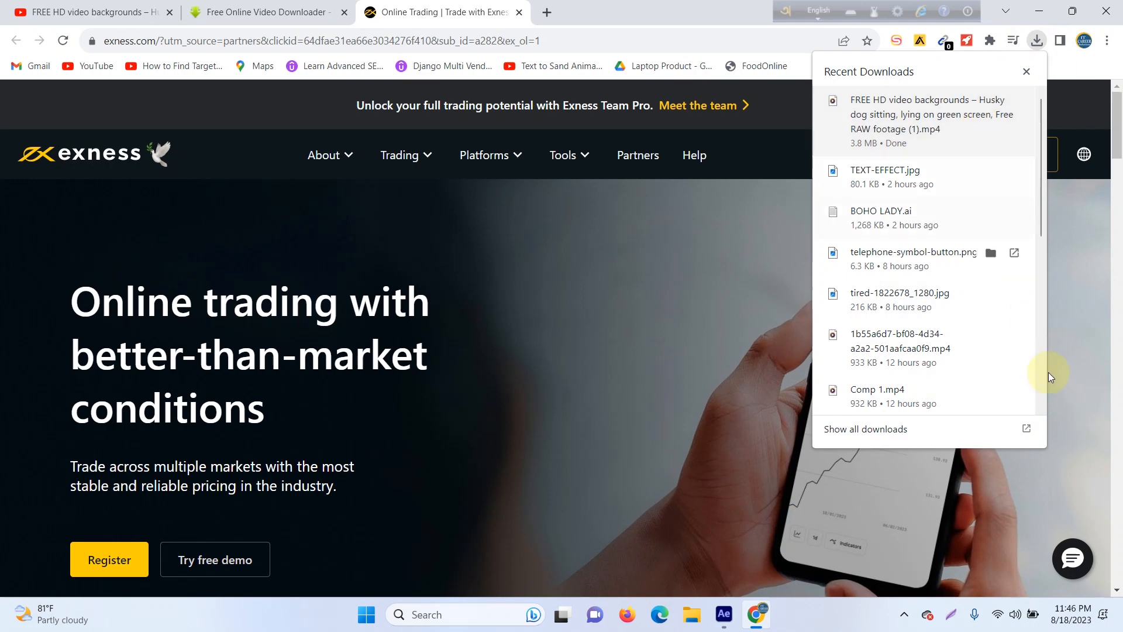
# Step: Switch to After Effects, start a new project and create a composition 1920 px wide and 1080 px high
pyautogui.click(741, 611)
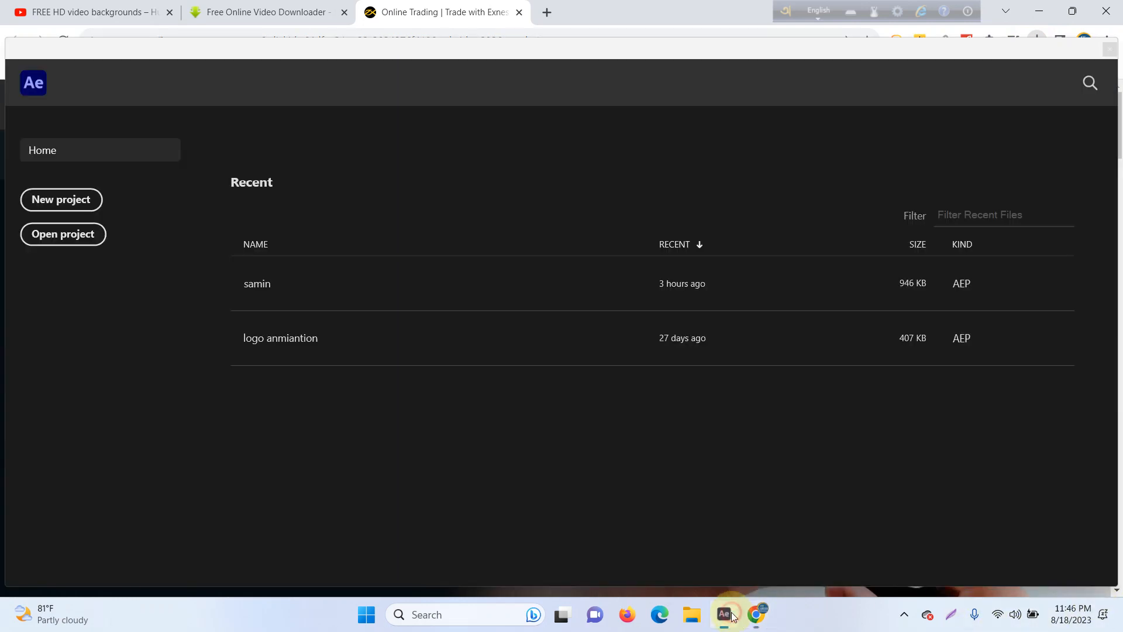
pyautogui.click(65, 198)
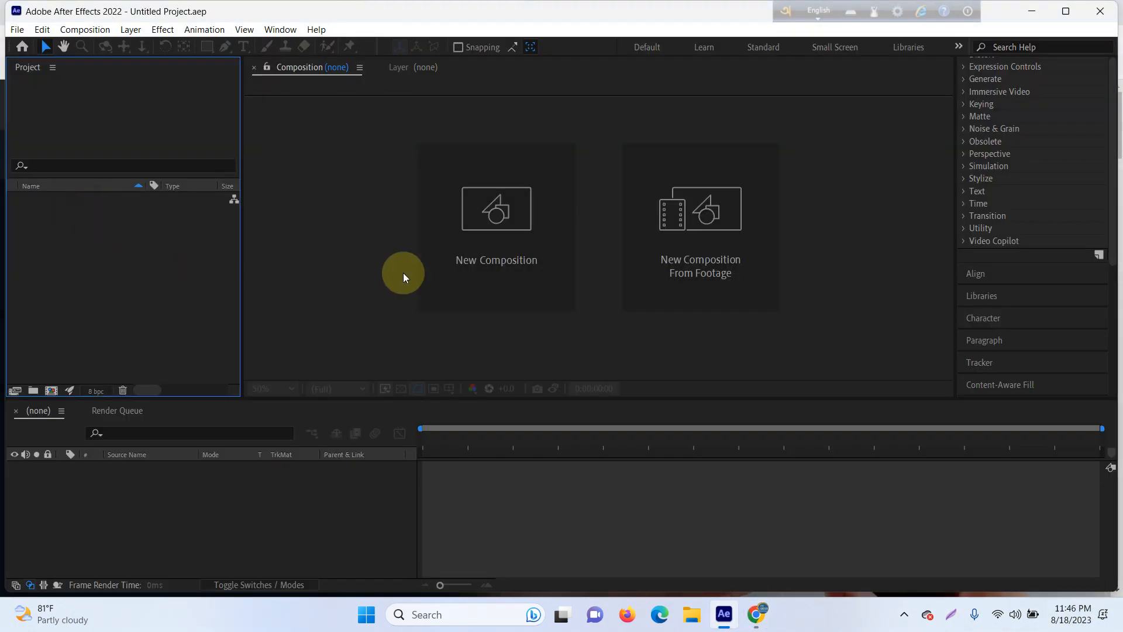
pyautogui.click(486, 212)
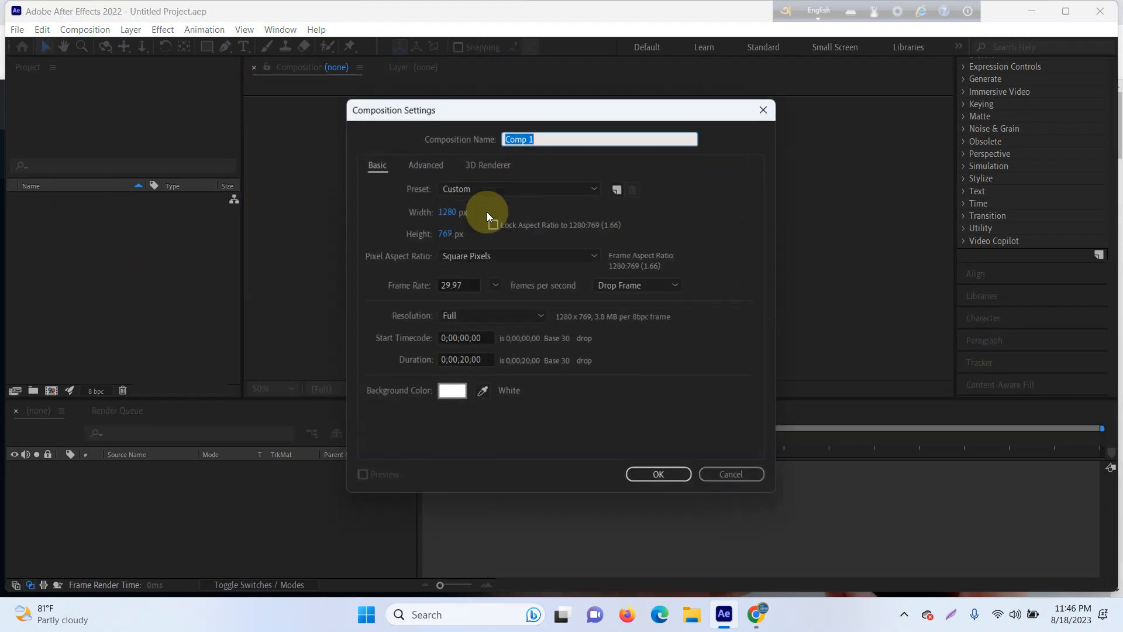
pyautogui.click(445, 233)
pyautogui.write('1080')
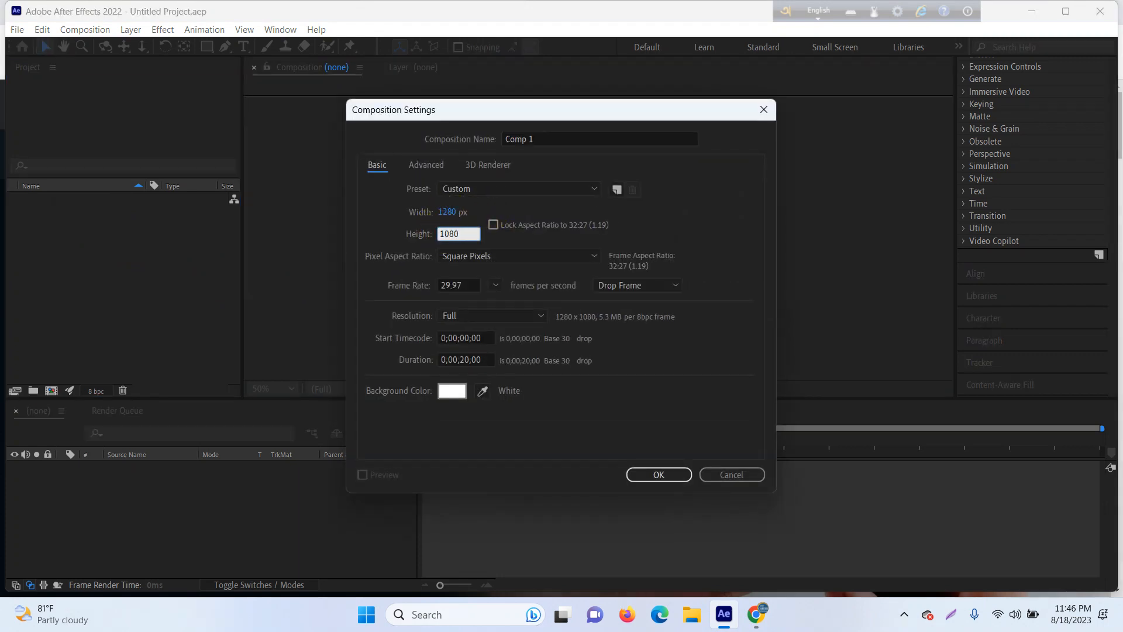
pyautogui.click(446, 211)
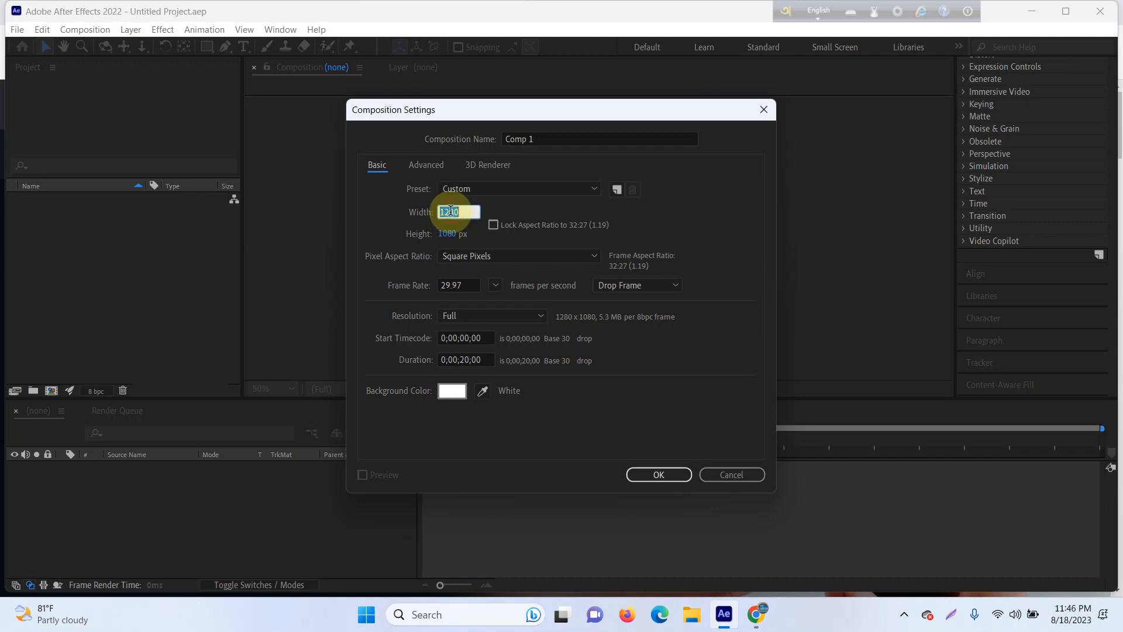
pyautogui.write('1920')
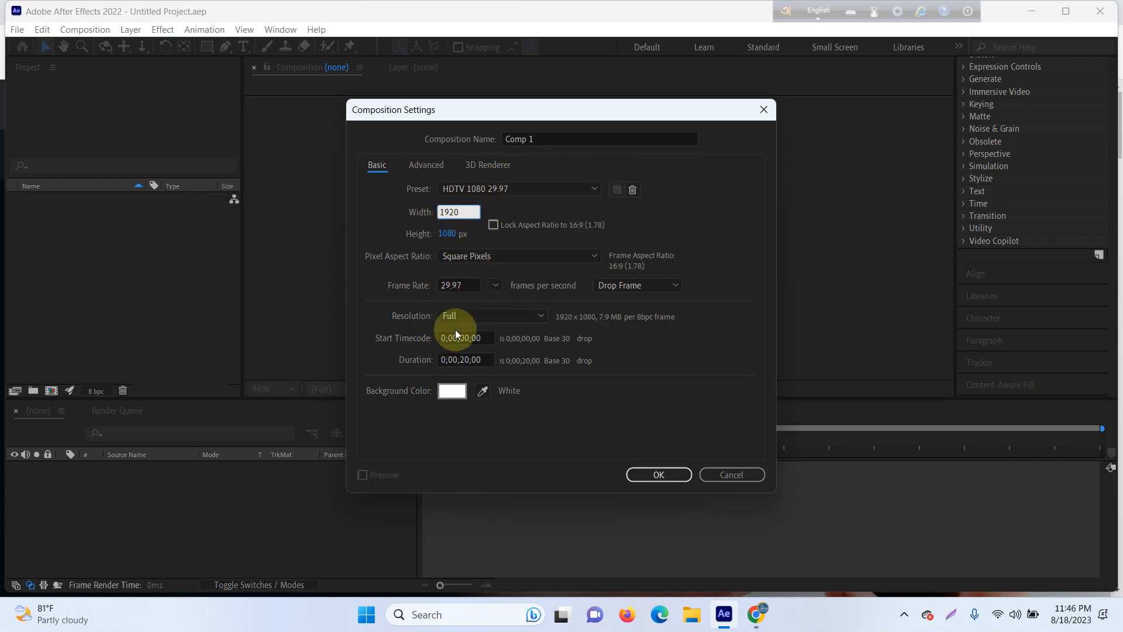
pyautogui.click(656, 473)
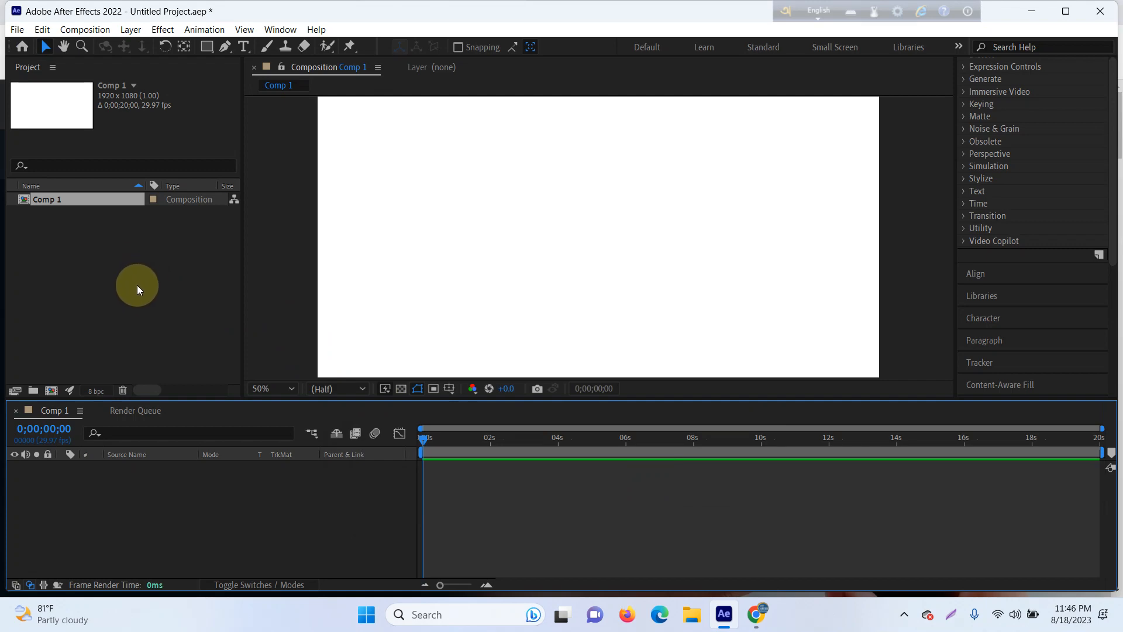
# Step: Import the husky MP4 into the project from the Downloads folder in File Explorer and delete it from the project again
pyautogui.click(692, 614)
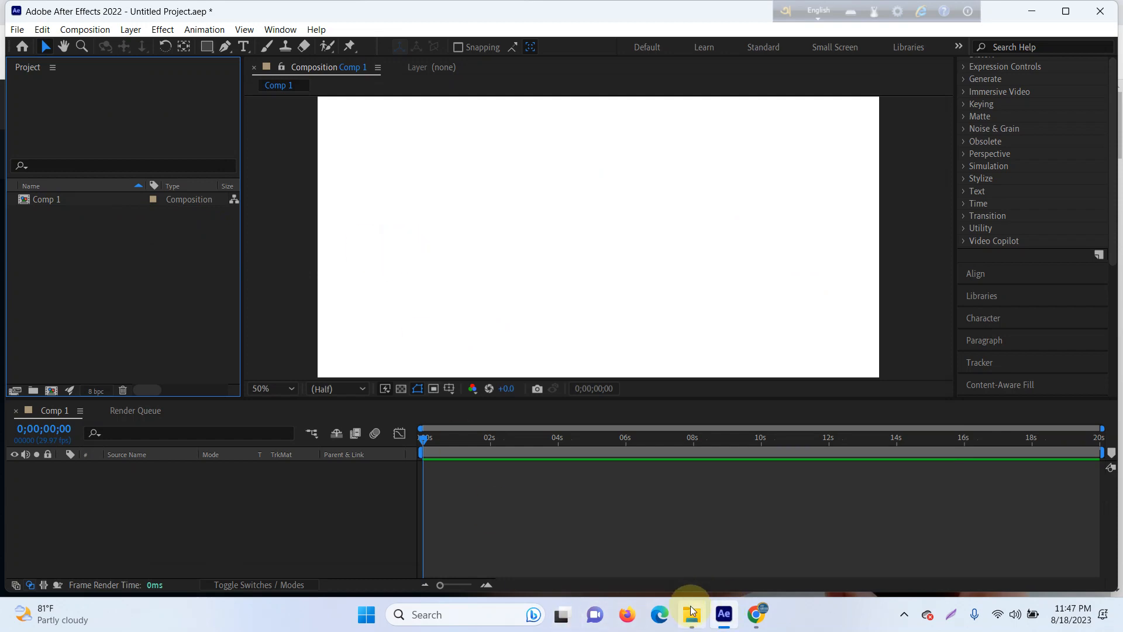
pyautogui.click(692, 614)
pyautogui.click(161, 275)
pyautogui.click(167, 299)
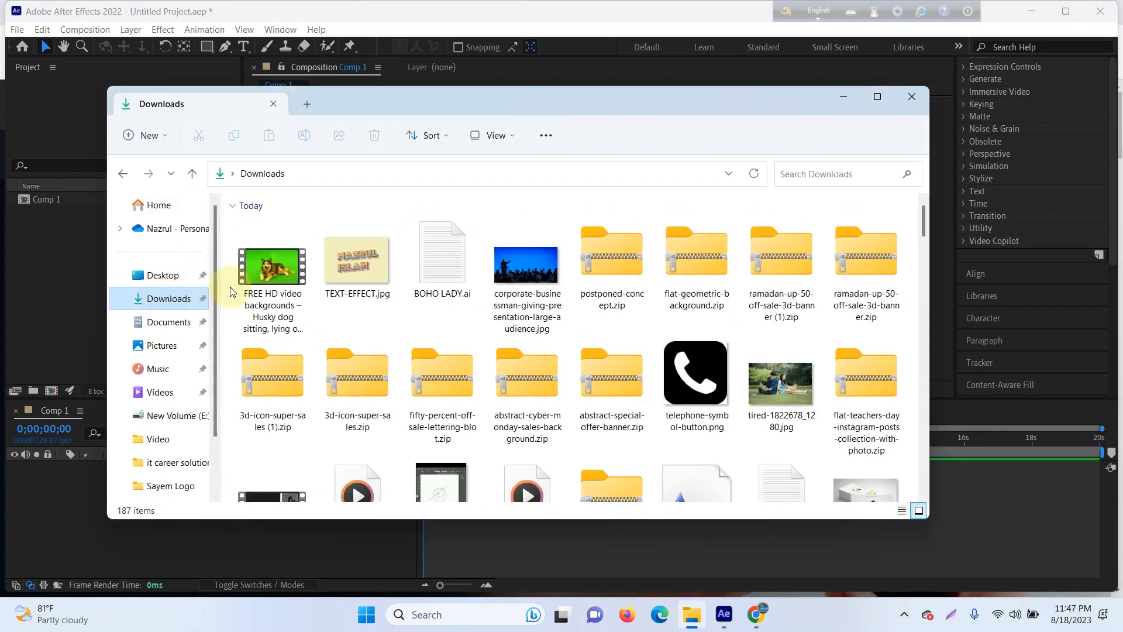
pyautogui.moveTo(273, 279); pyautogui.dragTo(291, 300)
pyautogui.moveTo(434, 99); pyautogui.dragTo(627, 122)
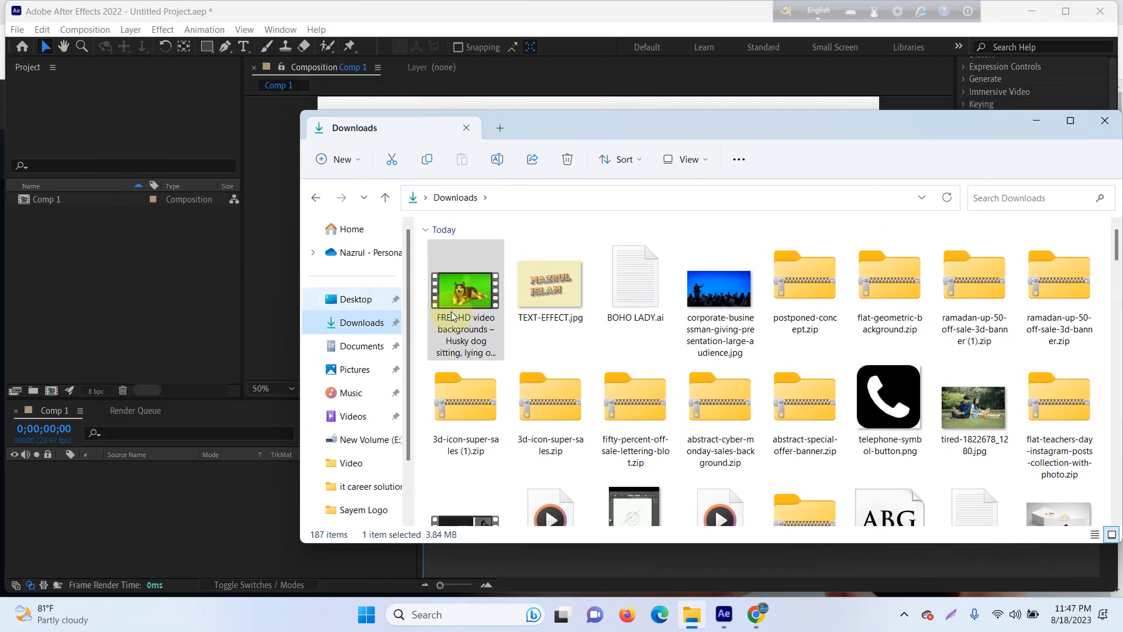
pyautogui.moveTo(465, 293); pyautogui.dragTo(144, 307)
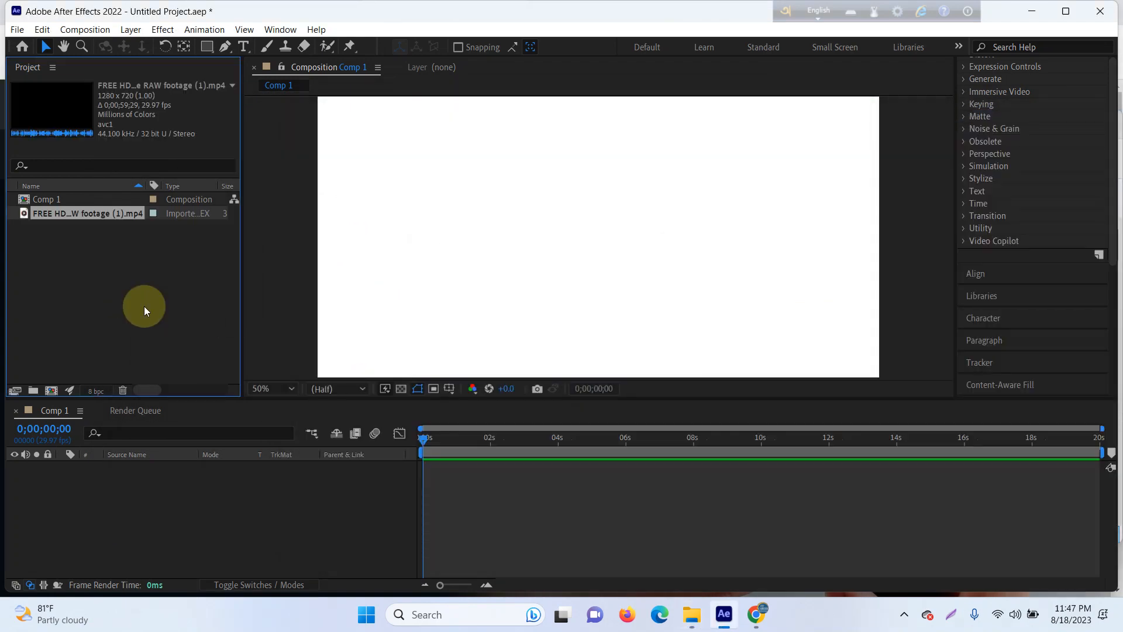
pyautogui.press('Delete')
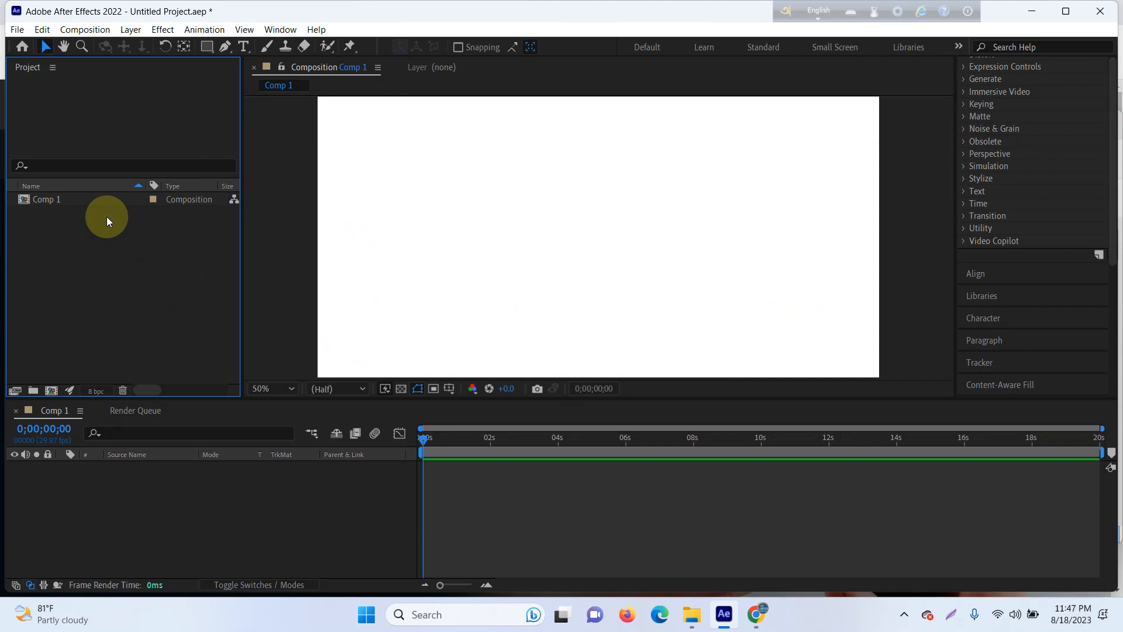
# Step: Import the husky MP4 as footage from the Downloads folder with the Create Composition option on
pyautogui.doubleClick(110, 255)
pyautogui.click(181, 225)
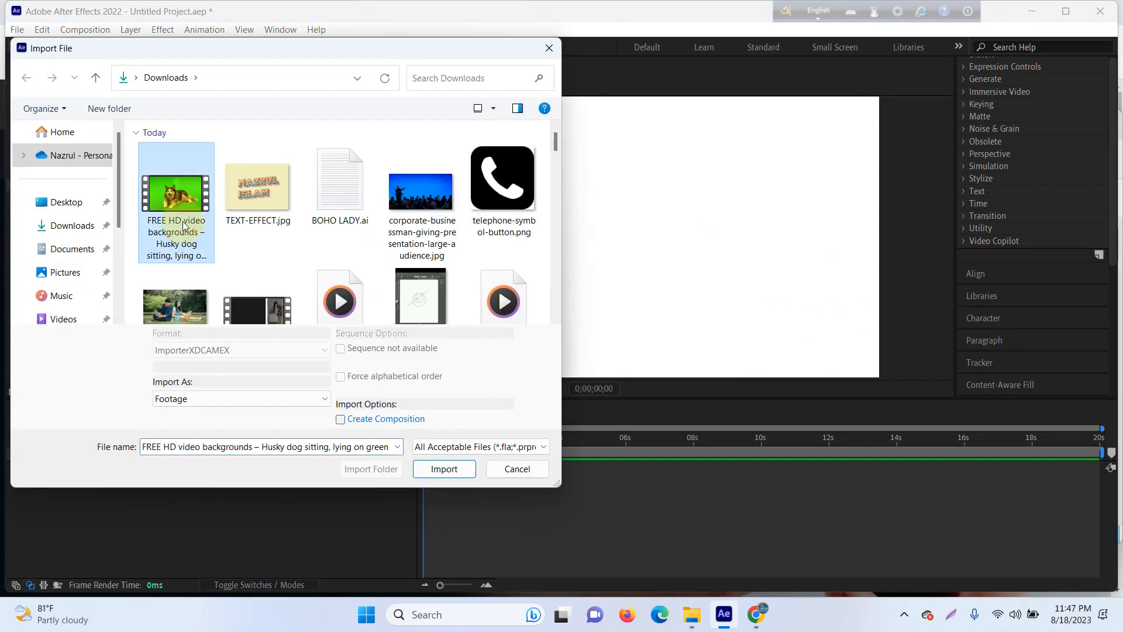
pyautogui.click(367, 421)
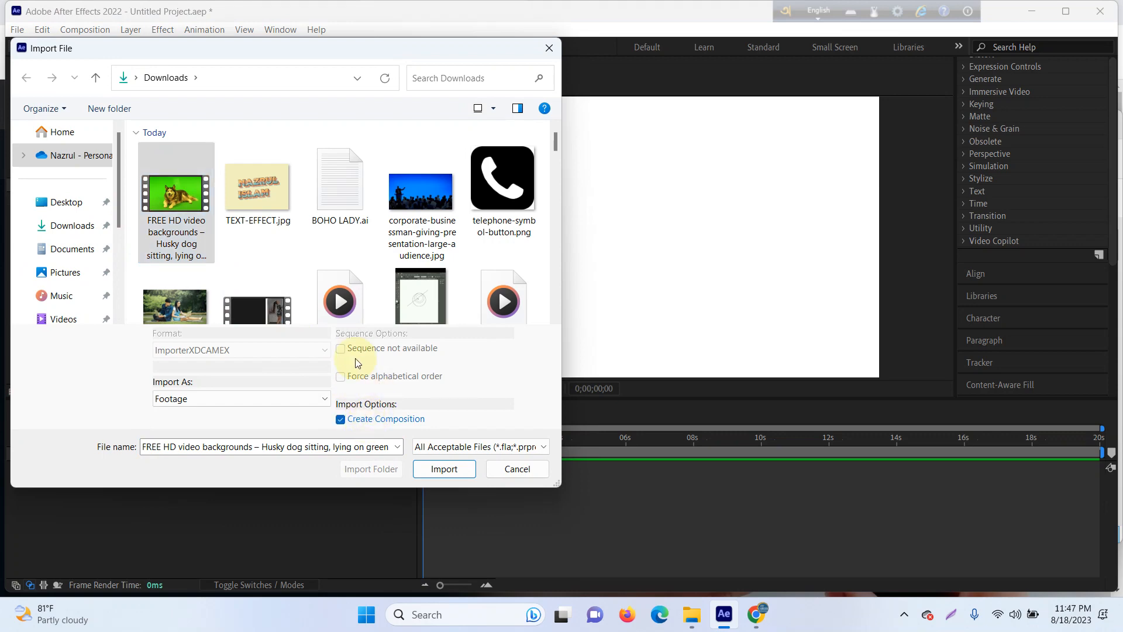
pyautogui.click(437, 470)
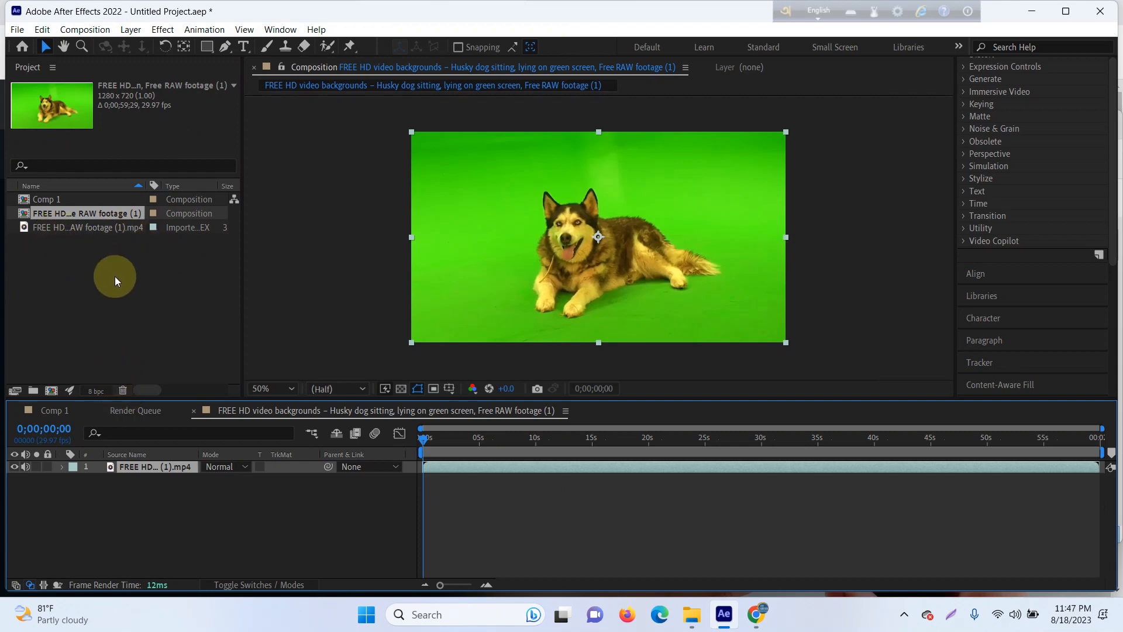
# Step: Delete the husky layer, its composition and the imported husky footage, keeping Comp 1 in the project
pyautogui.press('Delete')
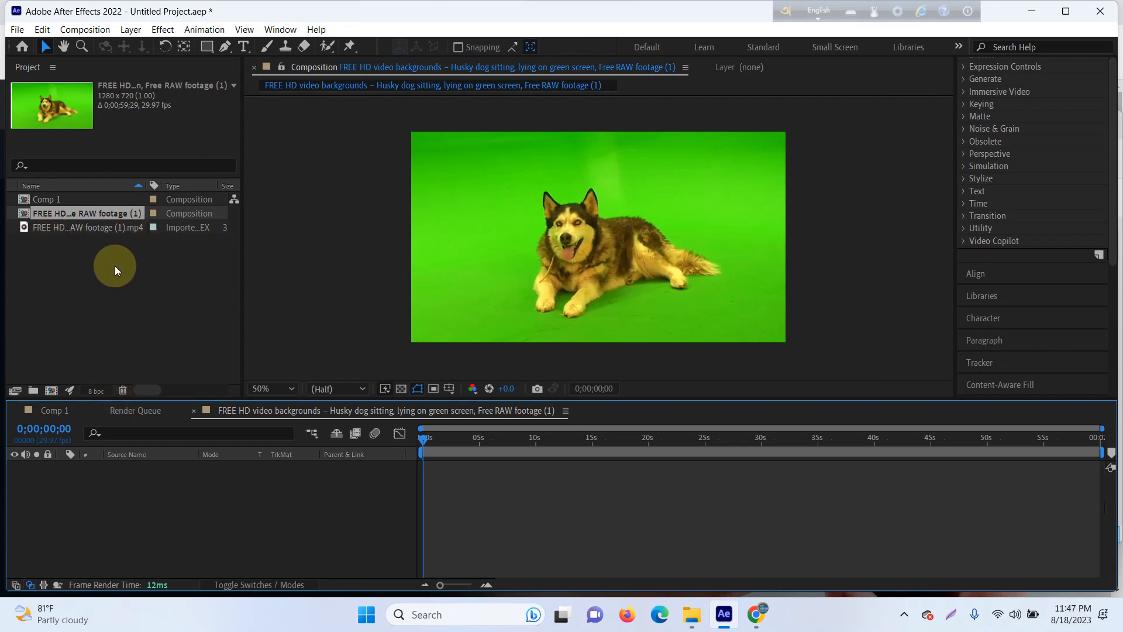
pyautogui.click(93, 212)
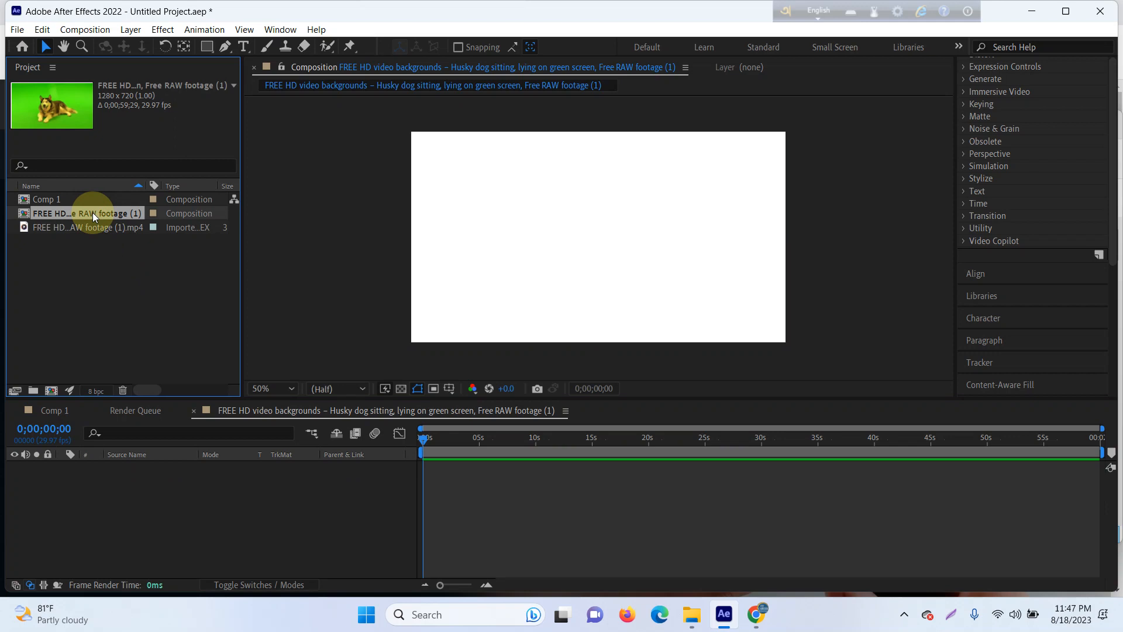
pyautogui.press('Delete')
pyautogui.click(90, 202)
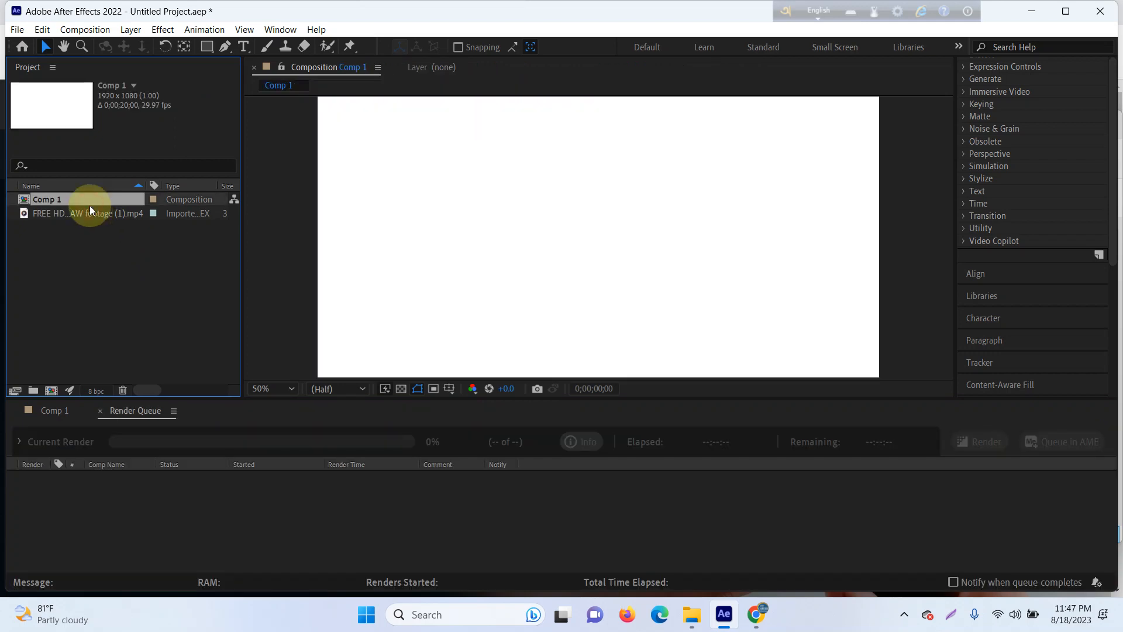
pyautogui.click(88, 217)
pyautogui.press('Delete')
pyautogui.click(88, 205)
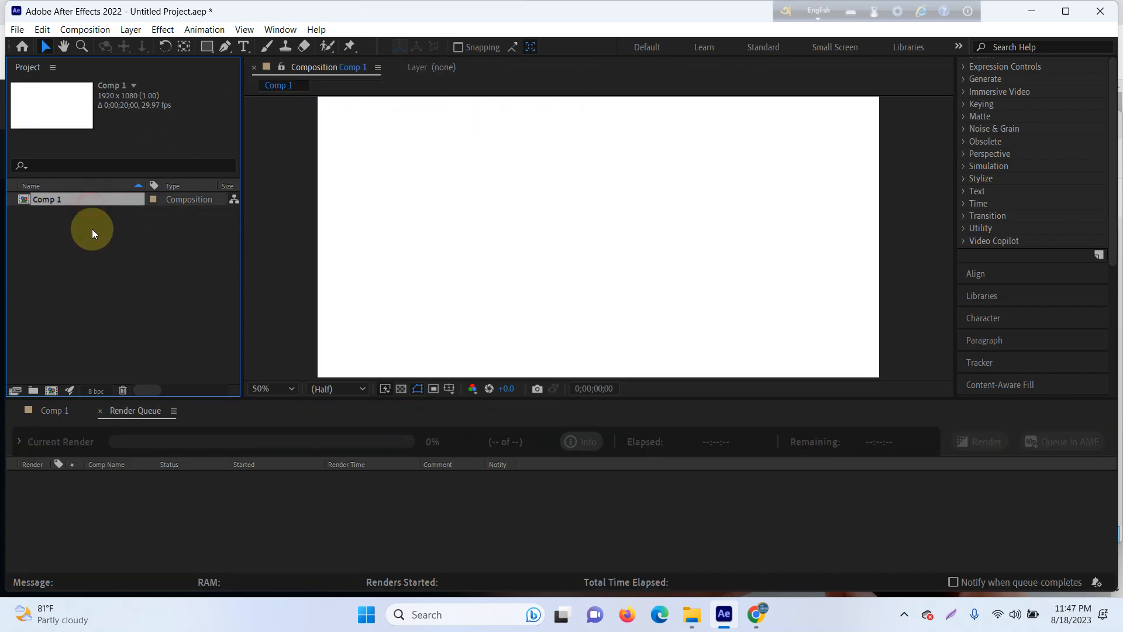
# Step: Import the husky MP4 from the Downloads folder again and try to delete it from the project
pyautogui.click(96, 244)
pyautogui.doubleClick(96, 244)
pyautogui.doubleClick(169, 224)
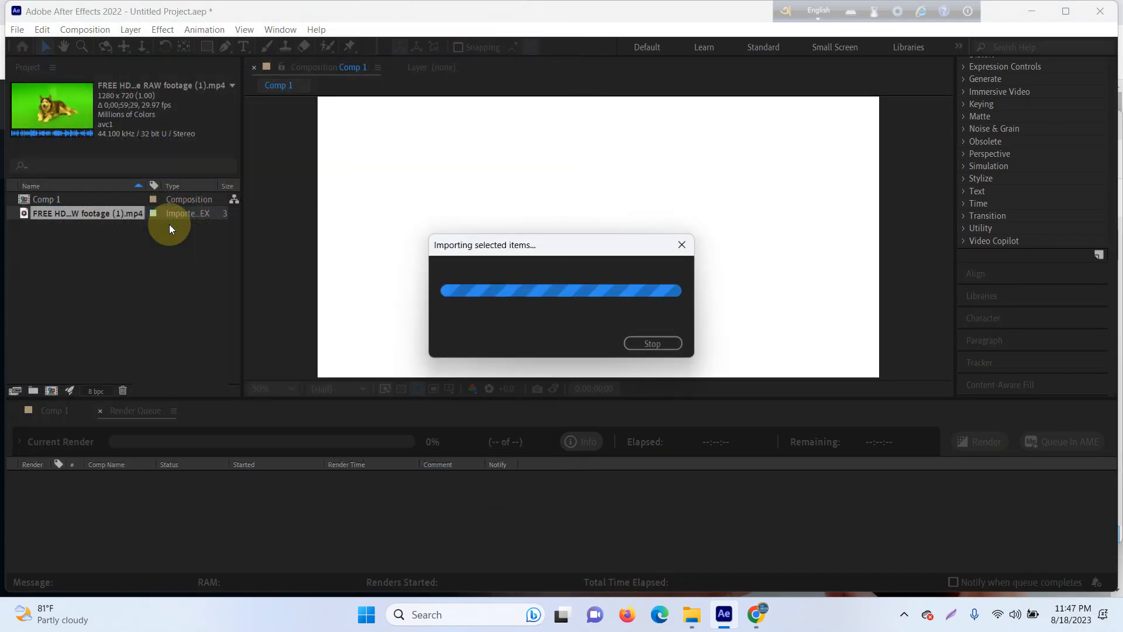
pyautogui.press('Delete')
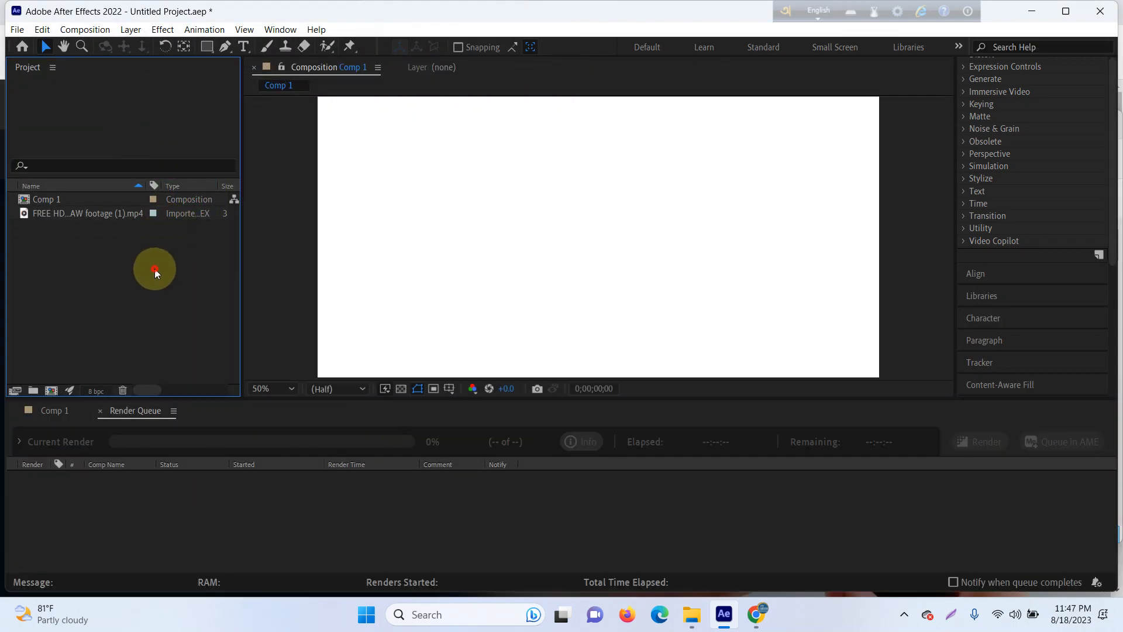
# Step: Import another copy of the husky MP4 as footage with the Create Composition option off
pyautogui.doubleClick(155, 268)
pyautogui.click(157, 205)
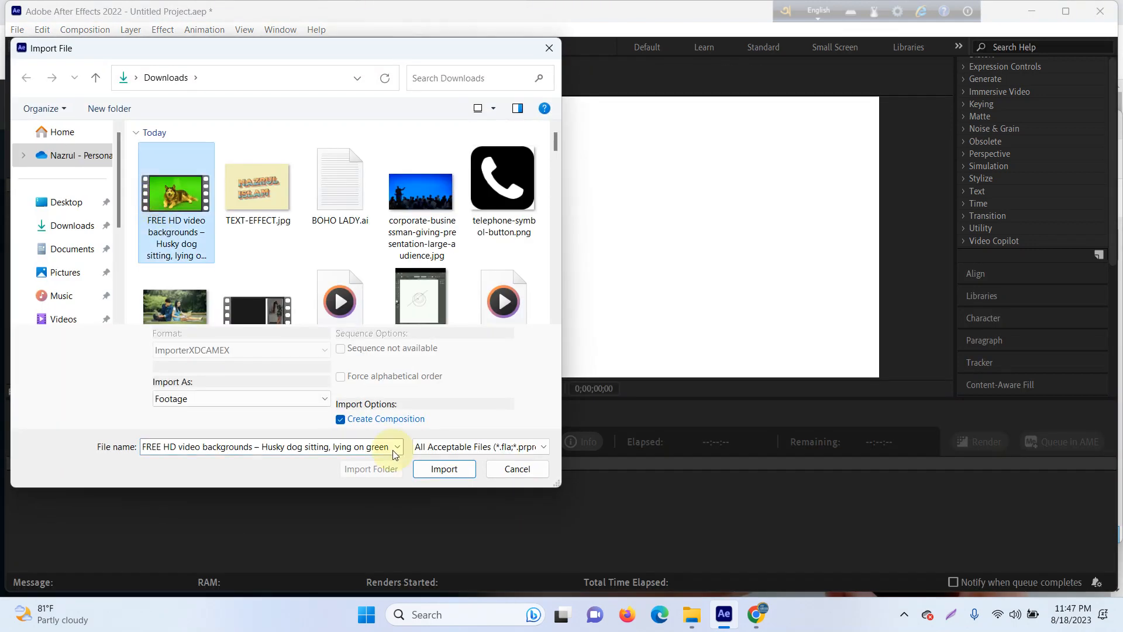
pyautogui.click(351, 420)
pyautogui.click(277, 400)
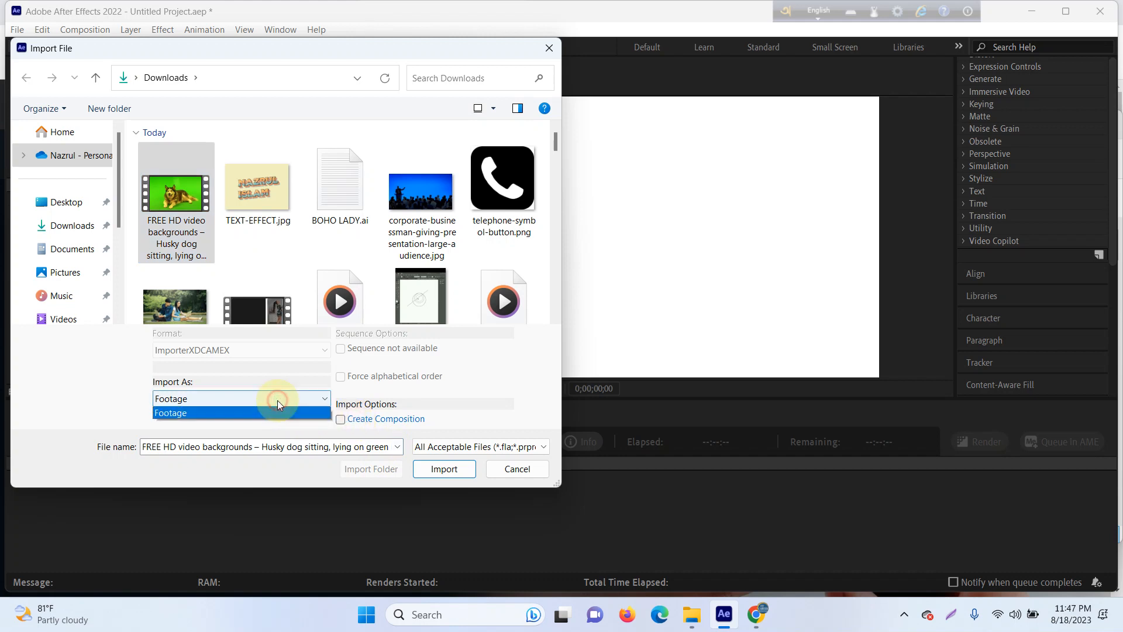
pyautogui.click(277, 399)
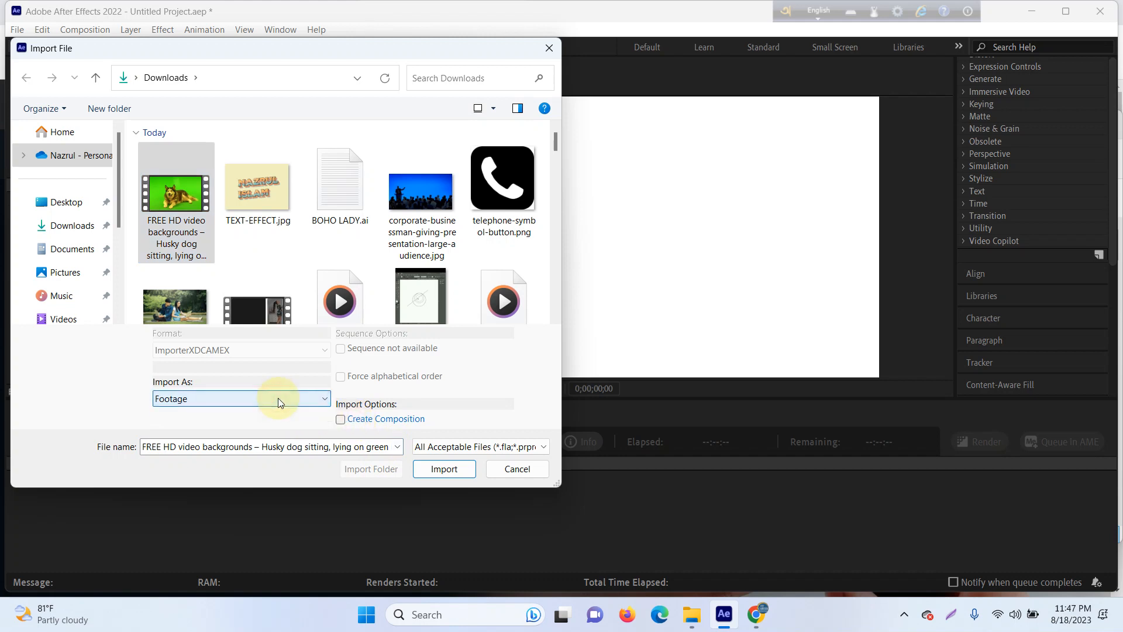
pyautogui.click(462, 448)
pyautogui.click(231, 431)
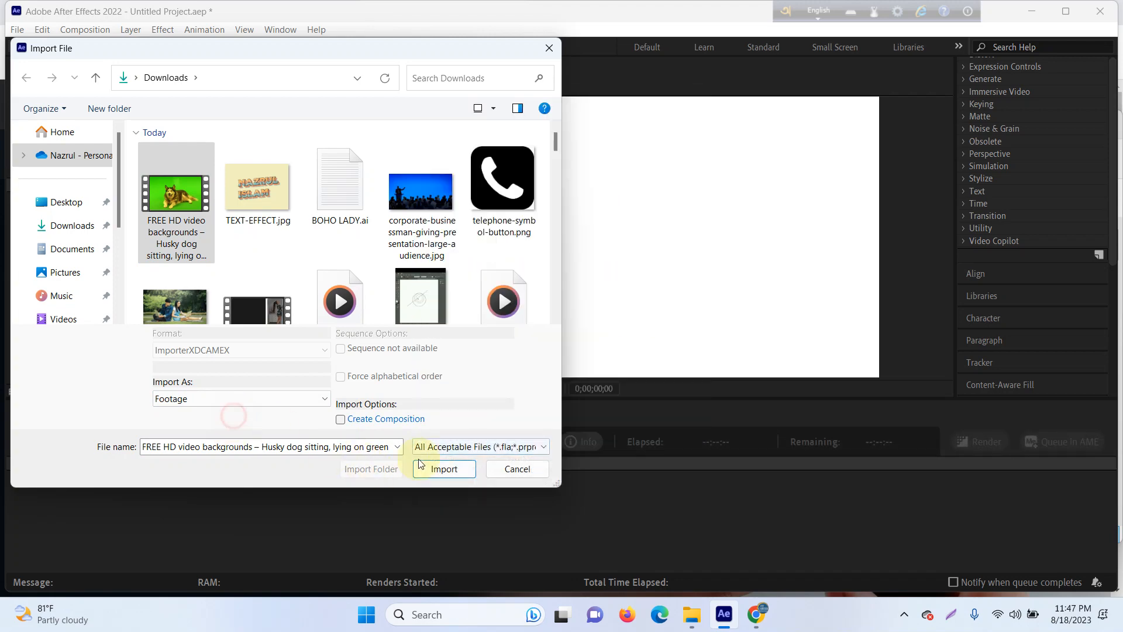
pyautogui.click(436, 463)
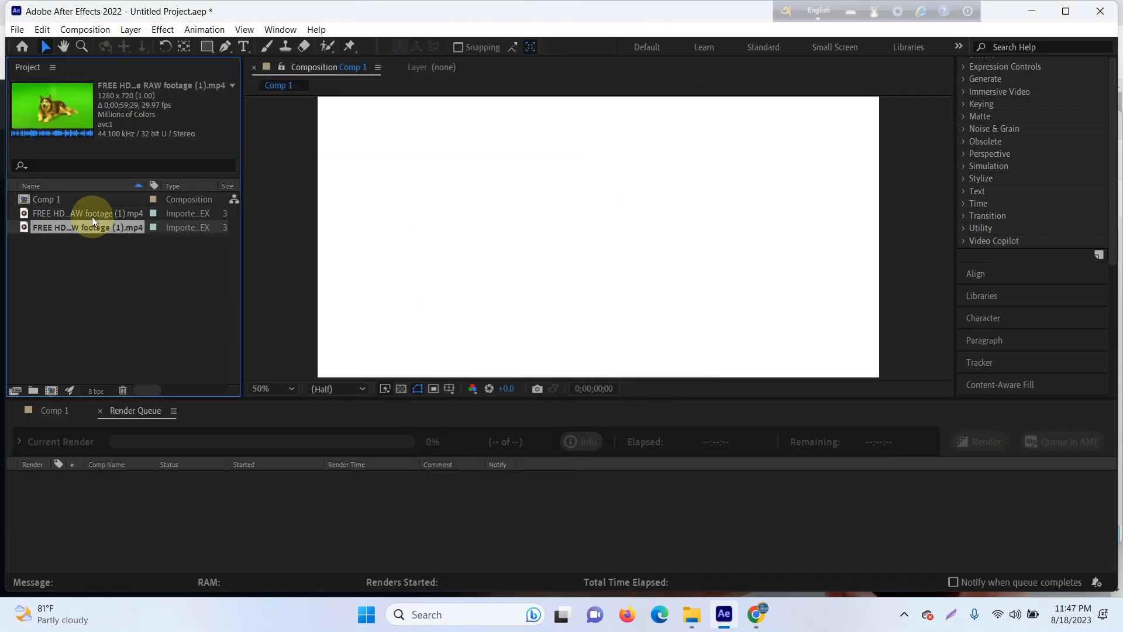
# Step: Delete the duplicate husky MP4 from the project, keeping a single copy of the footage
pyautogui.click(92, 216)
pyautogui.press('Delete')
pyautogui.click(87, 219)
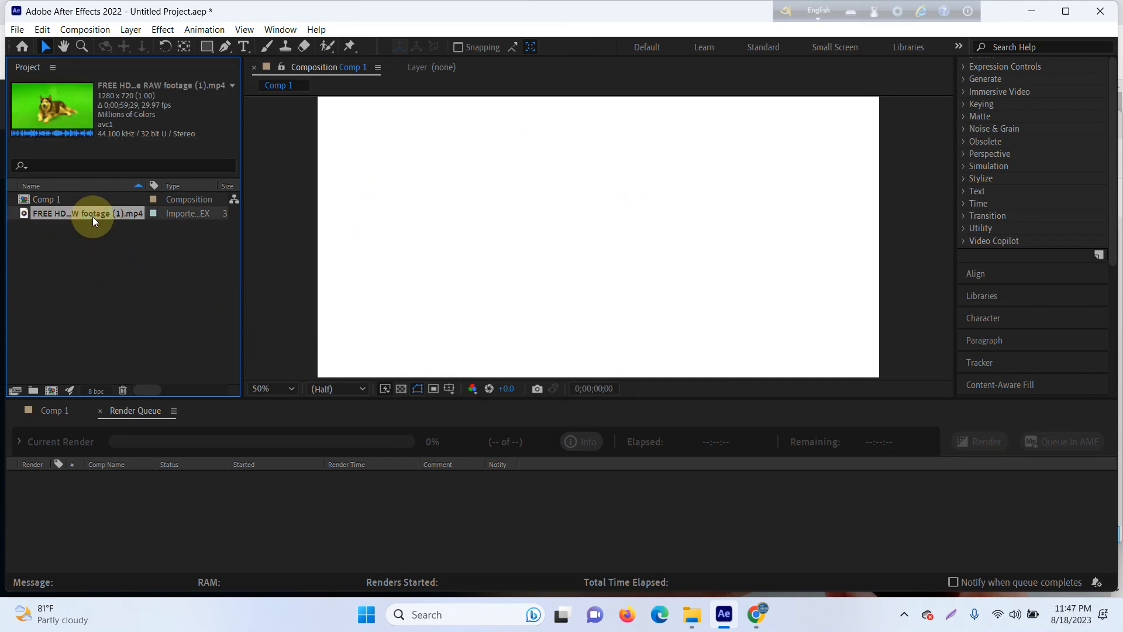
# Step: Close the Render Queue and add the husky MP4 to the Comp 1 timeline as a layer
pyautogui.click(55, 410)
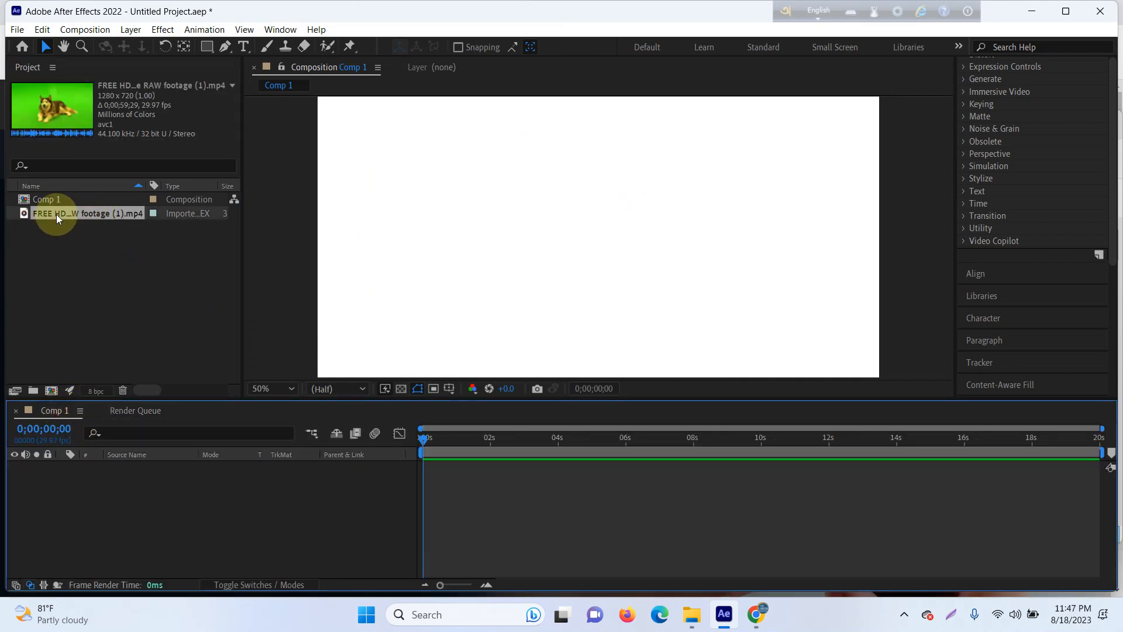
pyautogui.click(134, 410)
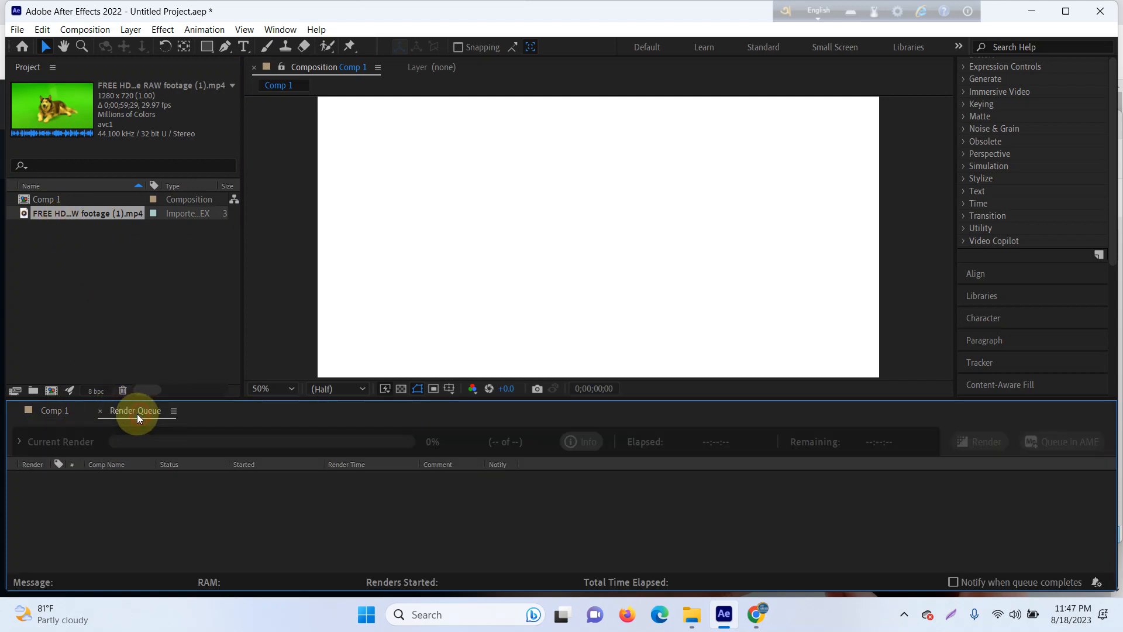
pyautogui.click(100, 410)
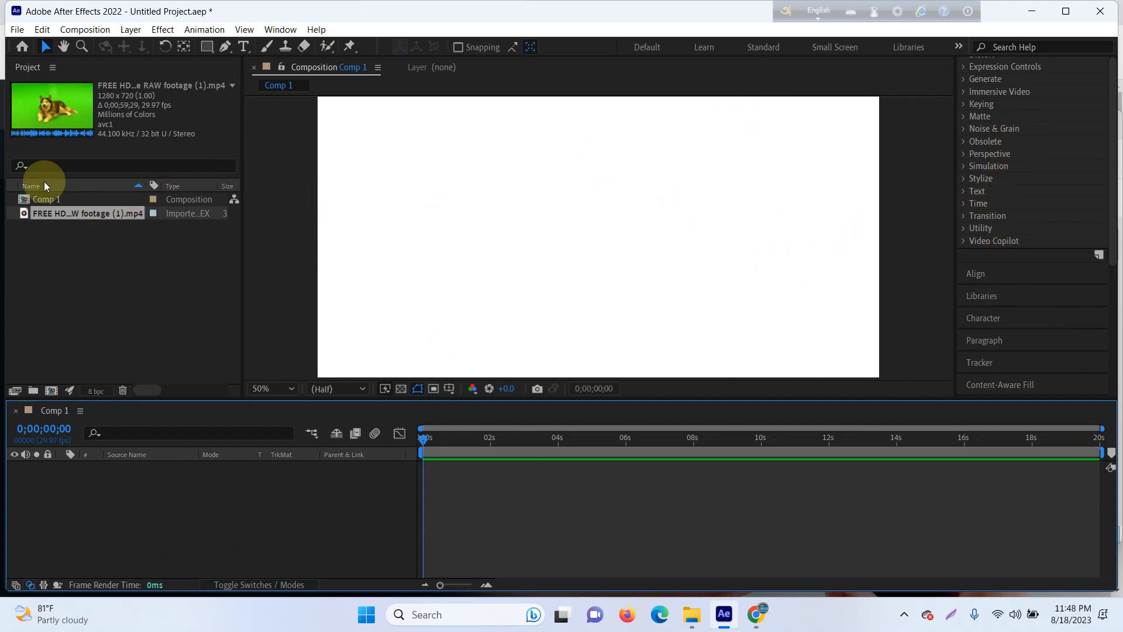
pyautogui.moveTo(65, 213); pyautogui.dragTo(93, 463)
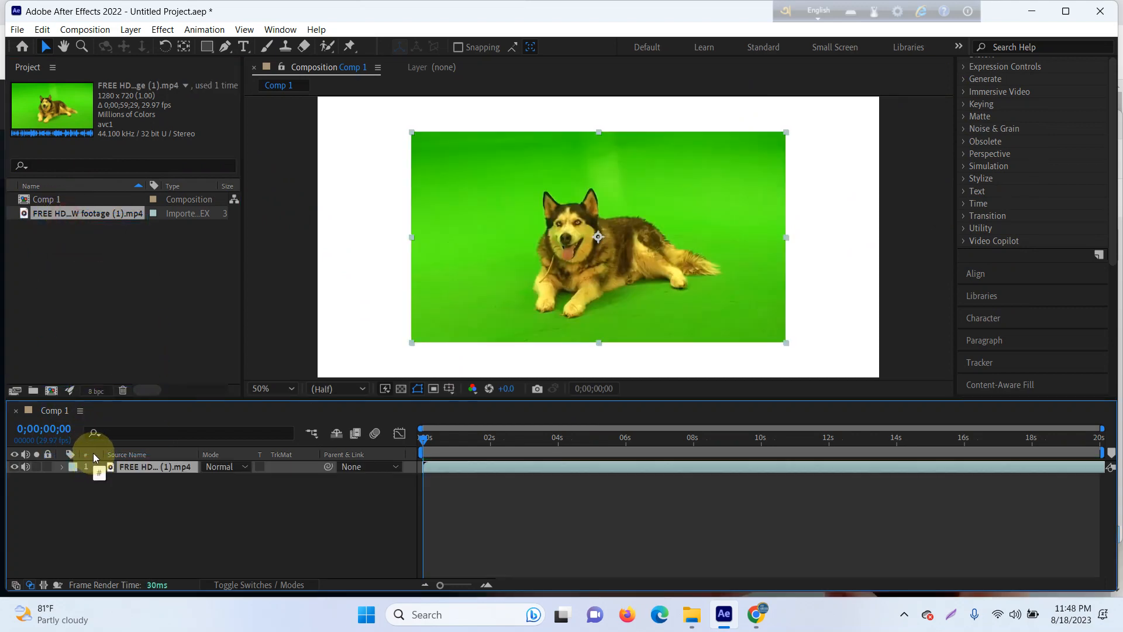
# Step: Try fitting the husky layer to the composition with Fit to Comp, and undo it
pyautogui.rightClick(499, 246)
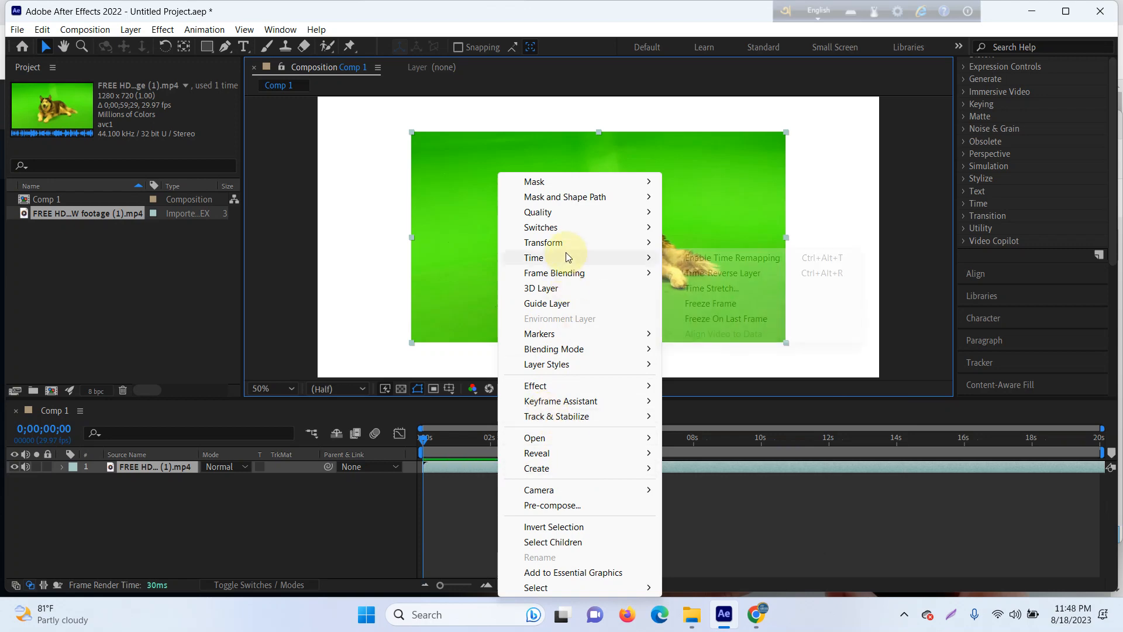
pyautogui.moveTo(566, 244)
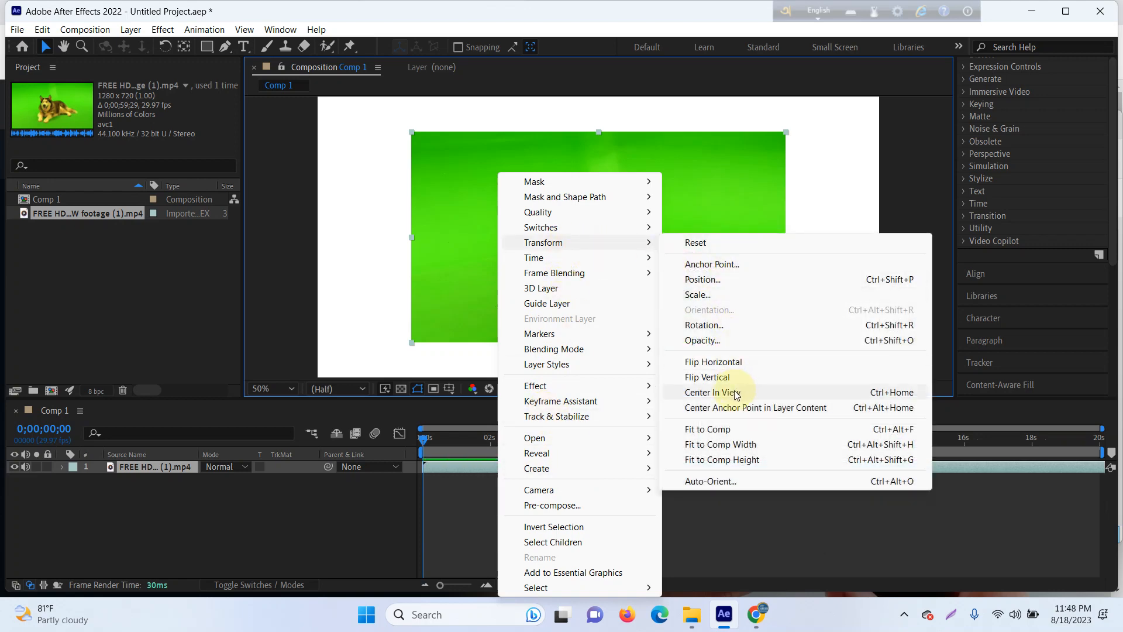
pyautogui.click(712, 430)
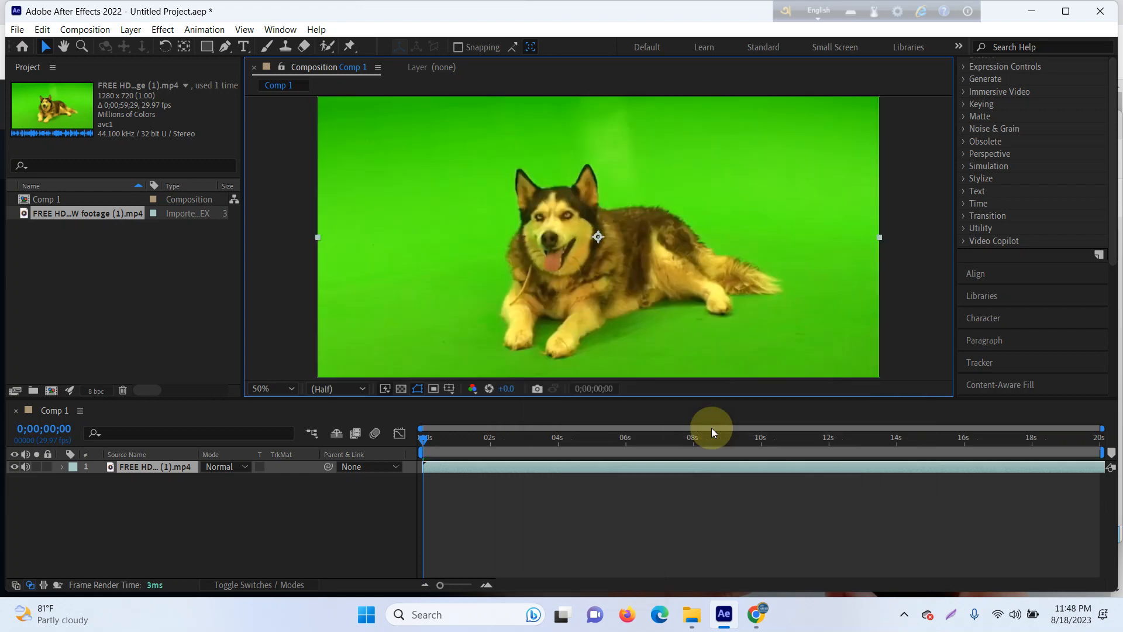
pyautogui.hotkey('ctrl', 'z')
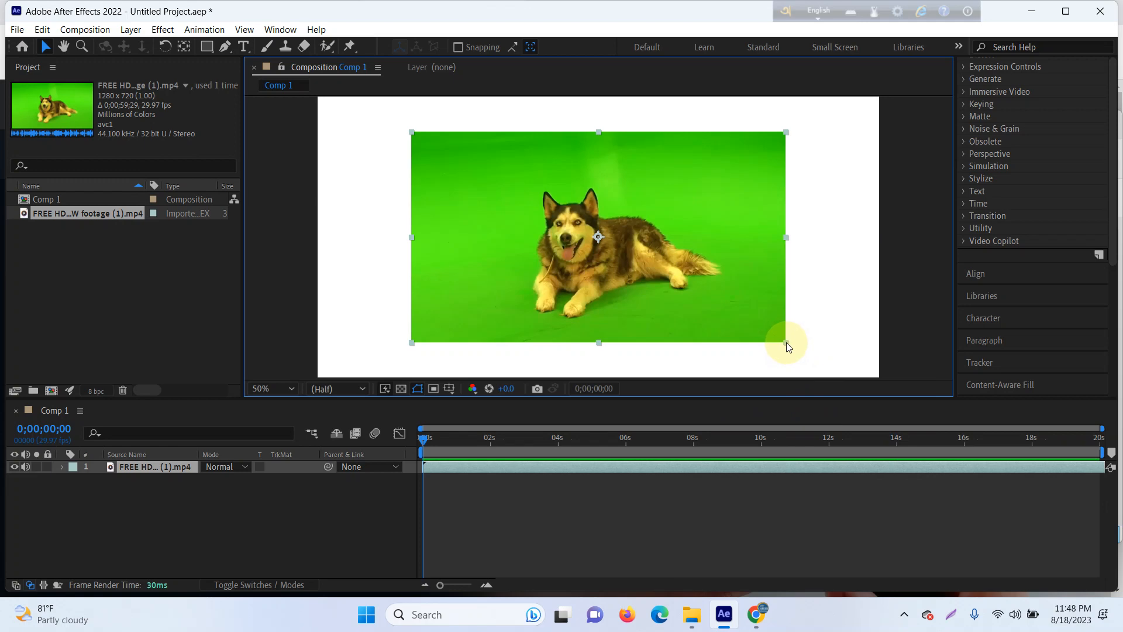
# Step: Try enlarging the husky layer freehand in the composition view and by a Scale of 150%, undoing each change
pyautogui.moveTo(786, 344); pyautogui.dragTo(859, 402)
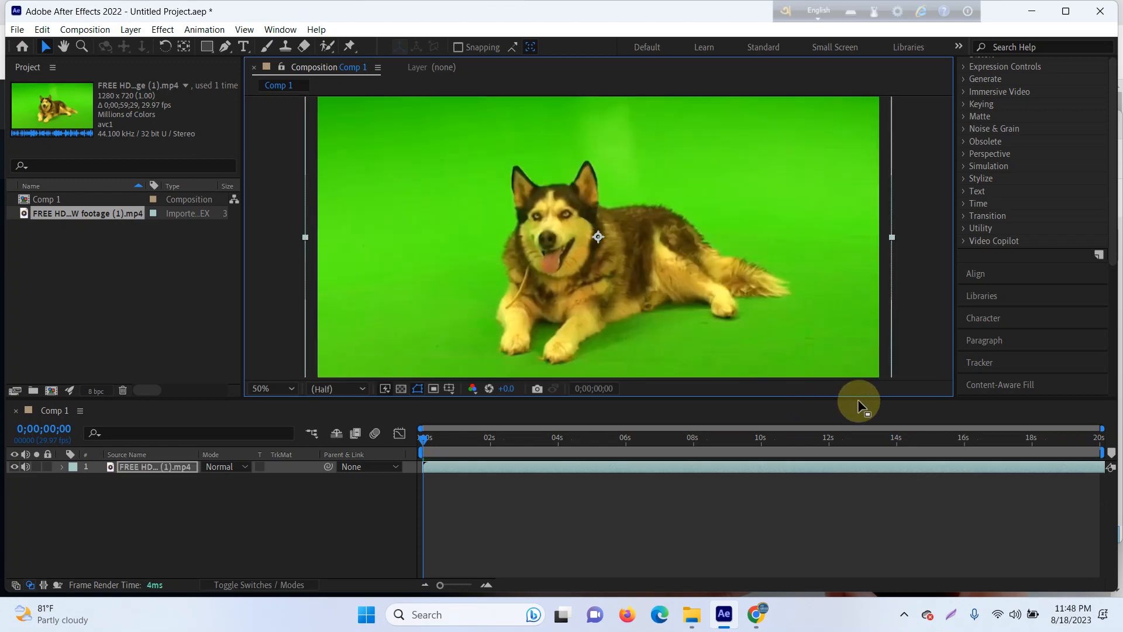
pyautogui.hotkey('ctrl', 'z')
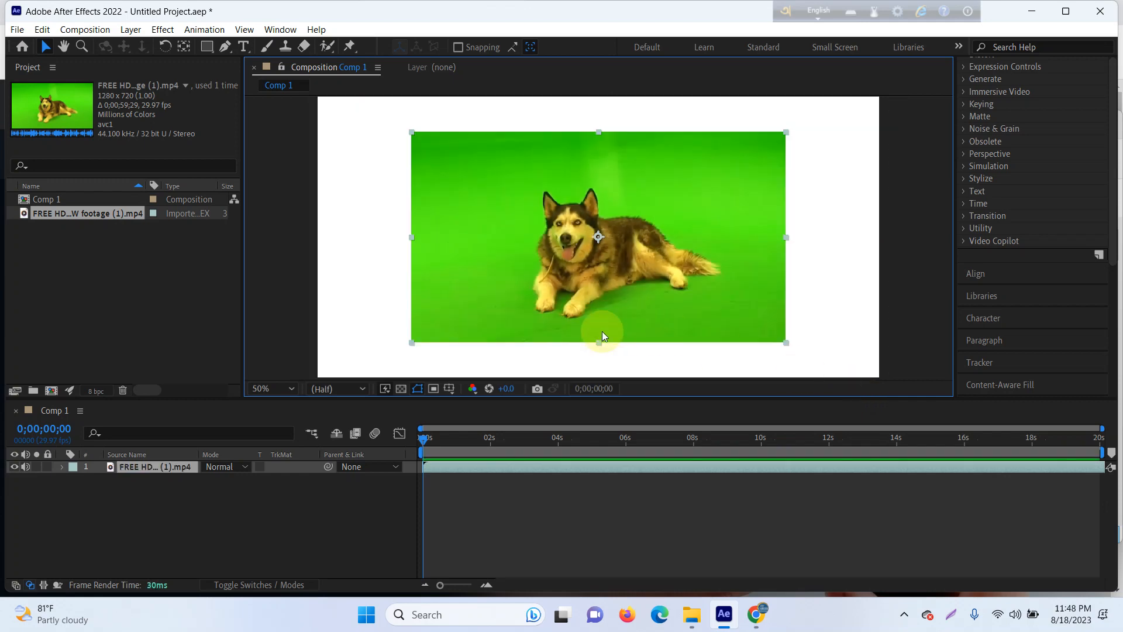
pyautogui.press('s')
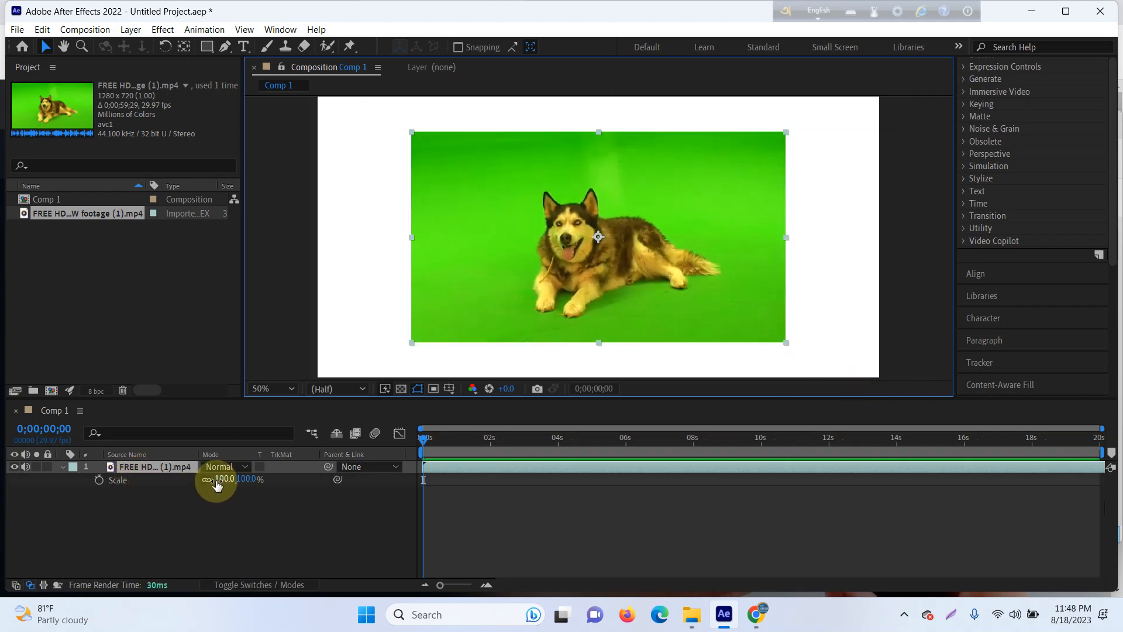
pyautogui.moveTo(218, 481); pyautogui.dragTo(256, 488)
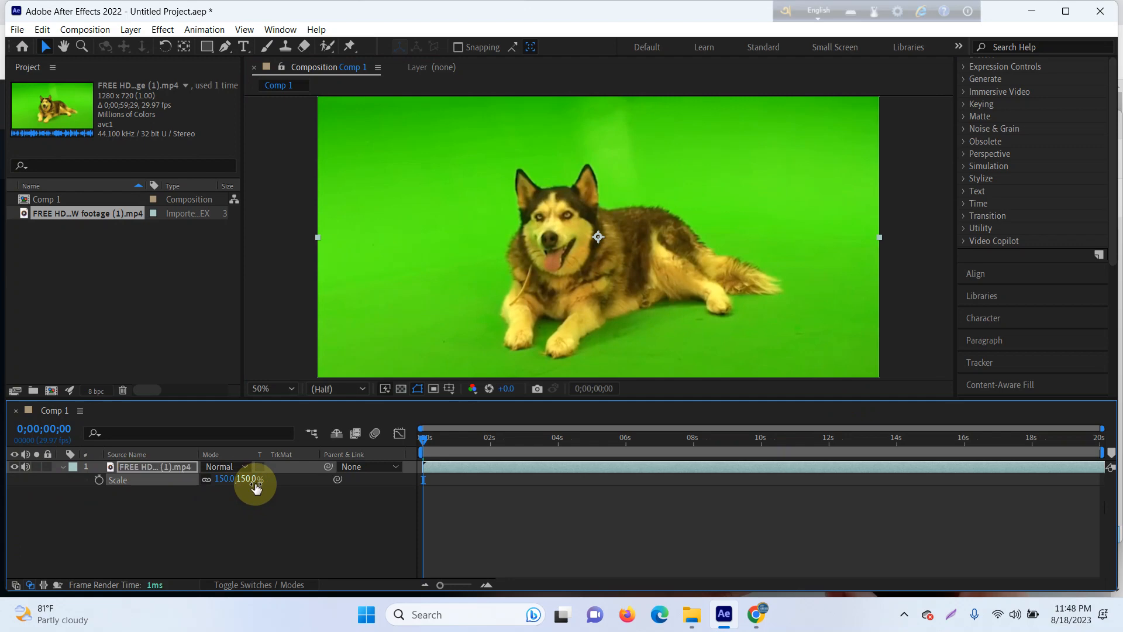
pyautogui.hotkey('ctrl', 'z')
# Step: Fit the husky layer to the full composition frame with the Fit to Comp transform and deselect the layer
pyautogui.rightClick(529, 173)
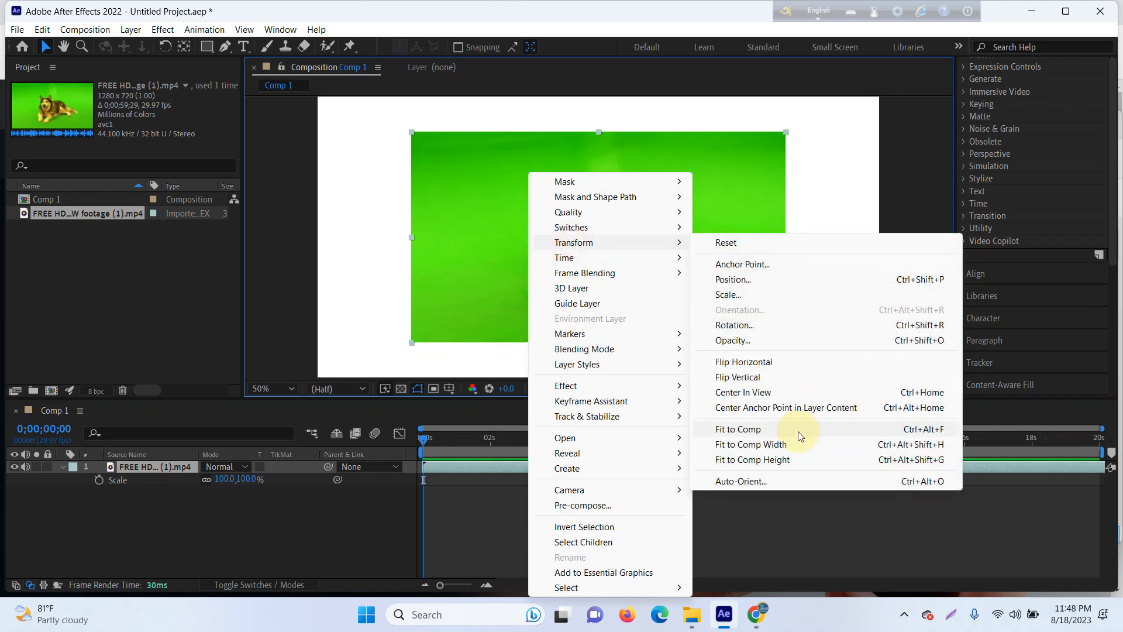
pyautogui.click(798, 433)
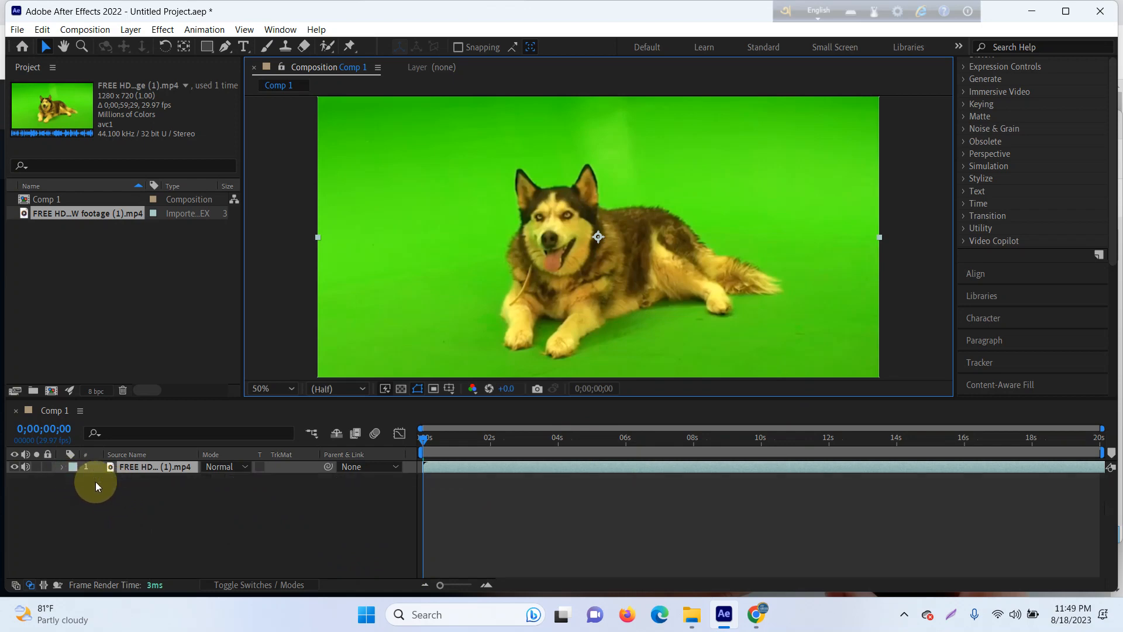
pyautogui.click(176, 509)
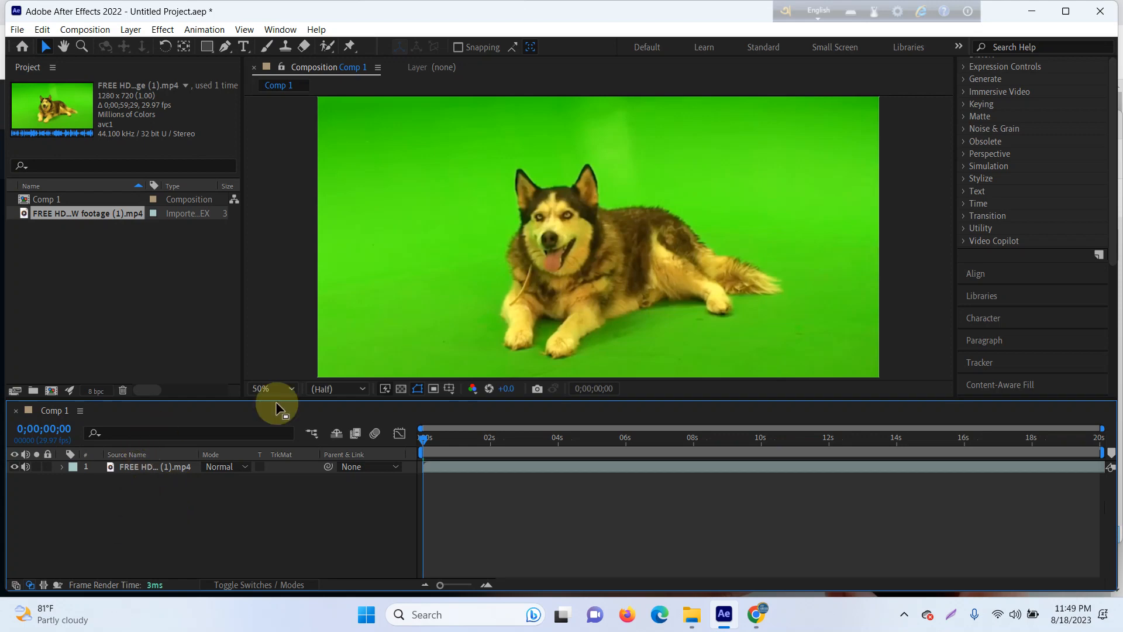
# Step: Search the effects for "keylight" and apply Keylight (1.2) to the husky layer
pyautogui.scroll(3, 983, 301)
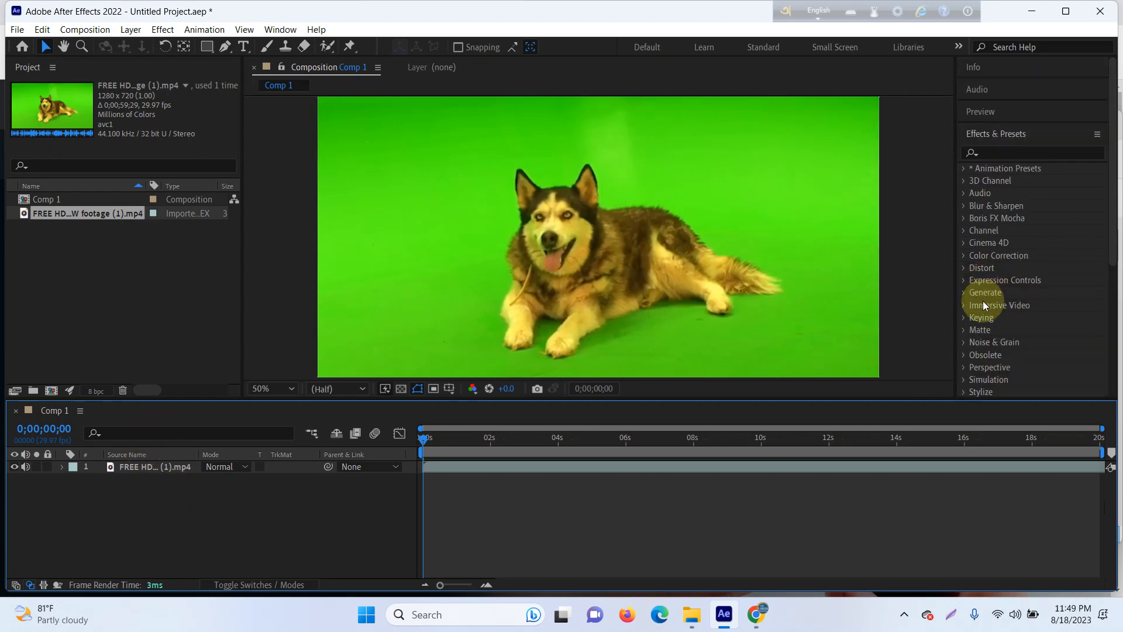
pyautogui.click(1012, 151)
pyautogui.write('ke')
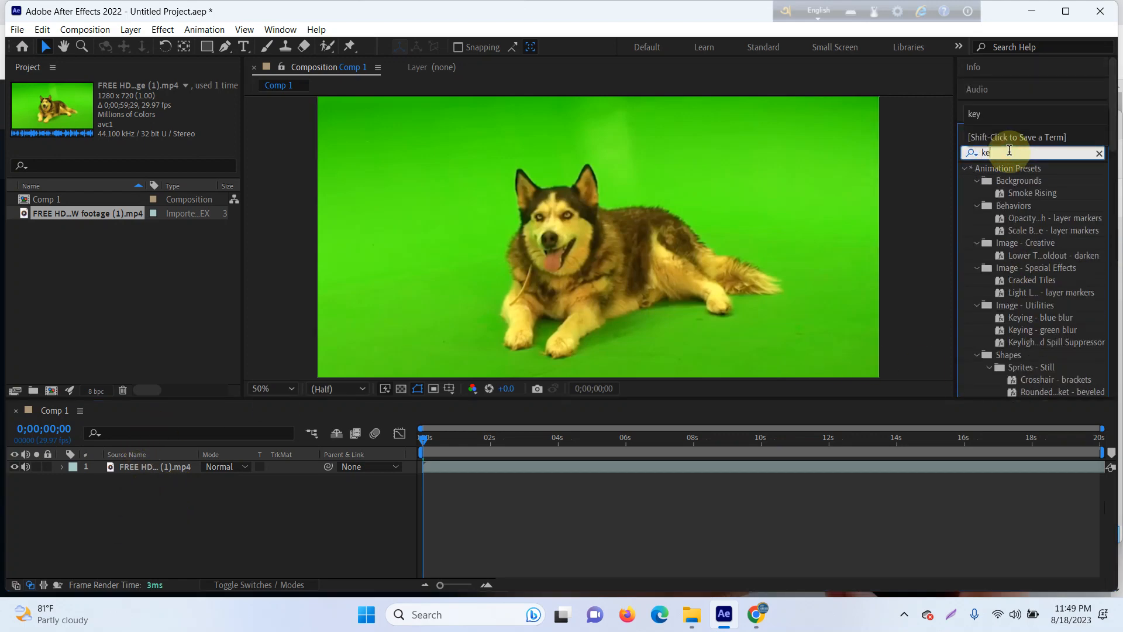
pyautogui.write('ylight')
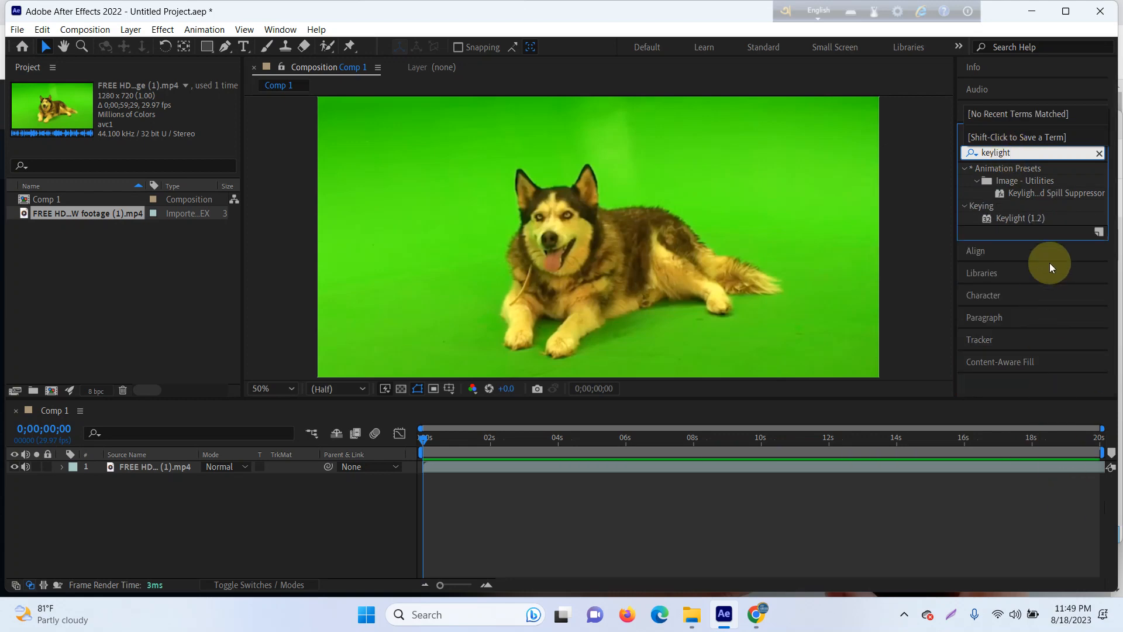
pyautogui.click(1028, 219)
pyautogui.moveTo(1028, 219); pyautogui.dragTo(156, 468)
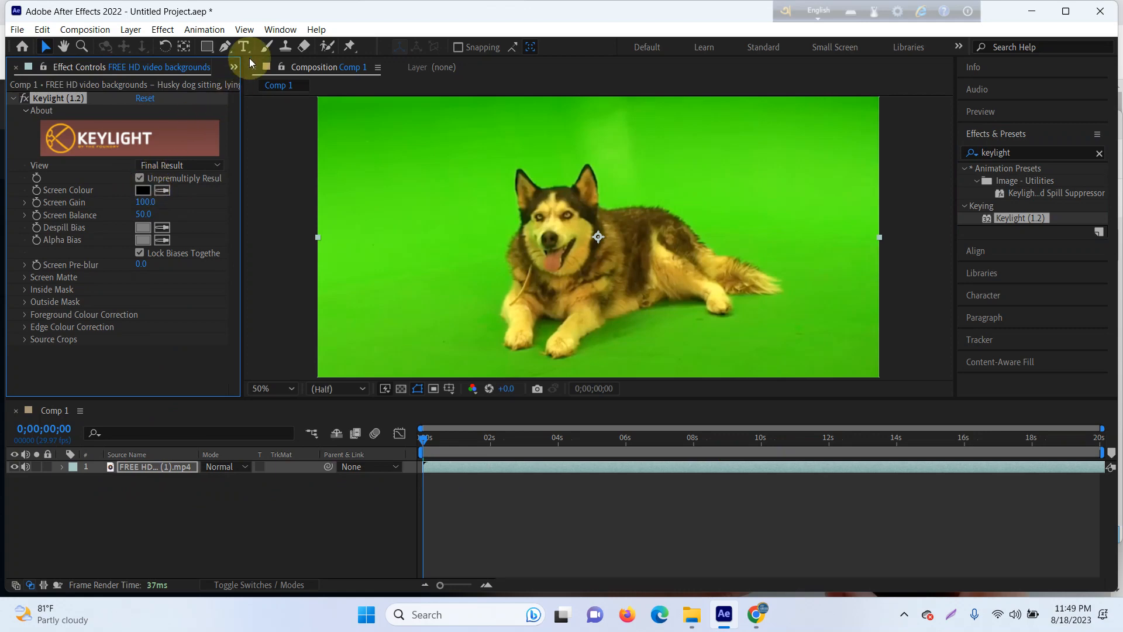
# Step: Draw a closed, curved Pen tool mask loosely around the whole husky on its layer
pyautogui.click(225, 48)
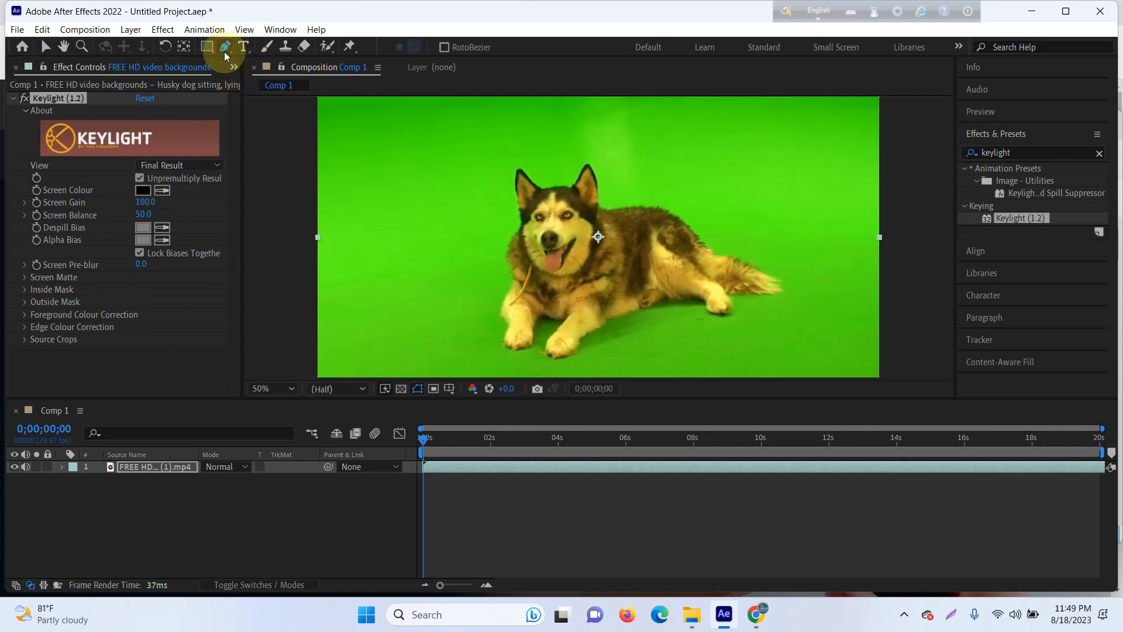
pyautogui.click(445, 175)
pyautogui.click(597, 148)
pyautogui.moveTo(624, 161); pyautogui.dragTo(763, 203)
pyautogui.moveTo(786, 253); pyautogui.dragTo(793, 252)
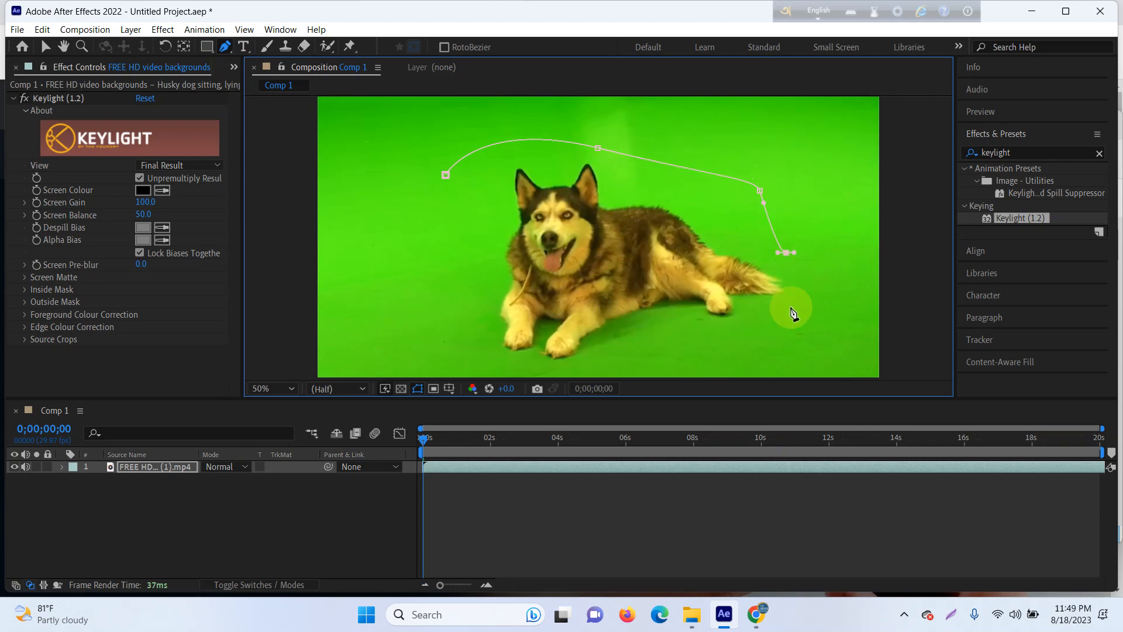
pyautogui.moveTo(792, 313); pyautogui.dragTo(765, 329)
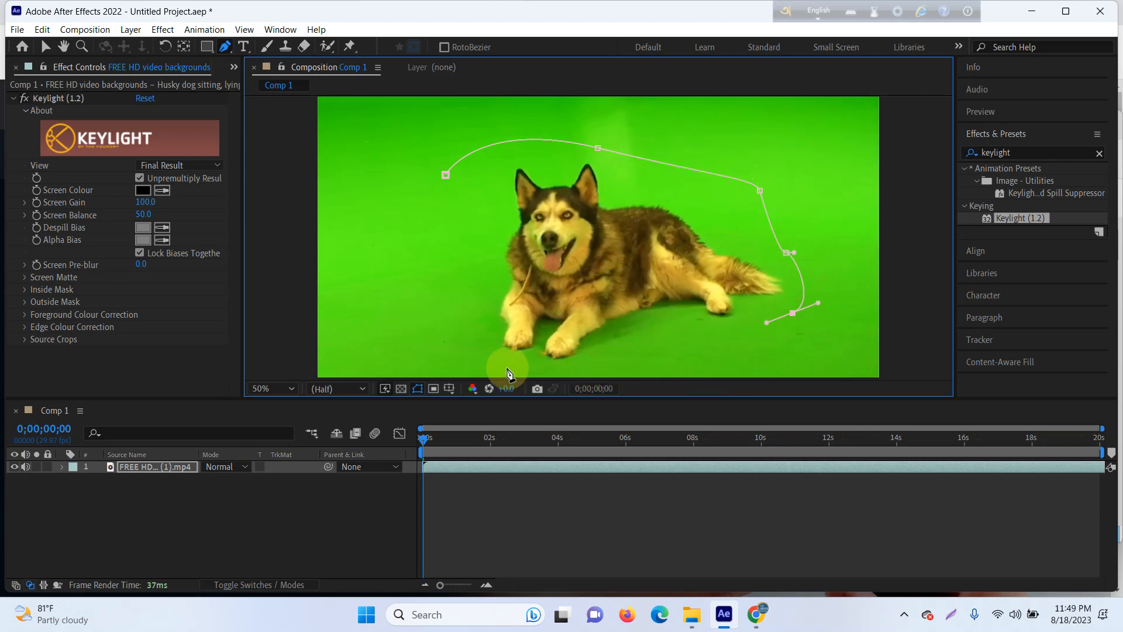
pyautogui.click(622, 361)
pyautogui.moveTo(613, 360); pyautogui.dragTo(556, 360)
pyautogui.moveTo(472, 347); pyautogui.dragTo(421, 261)
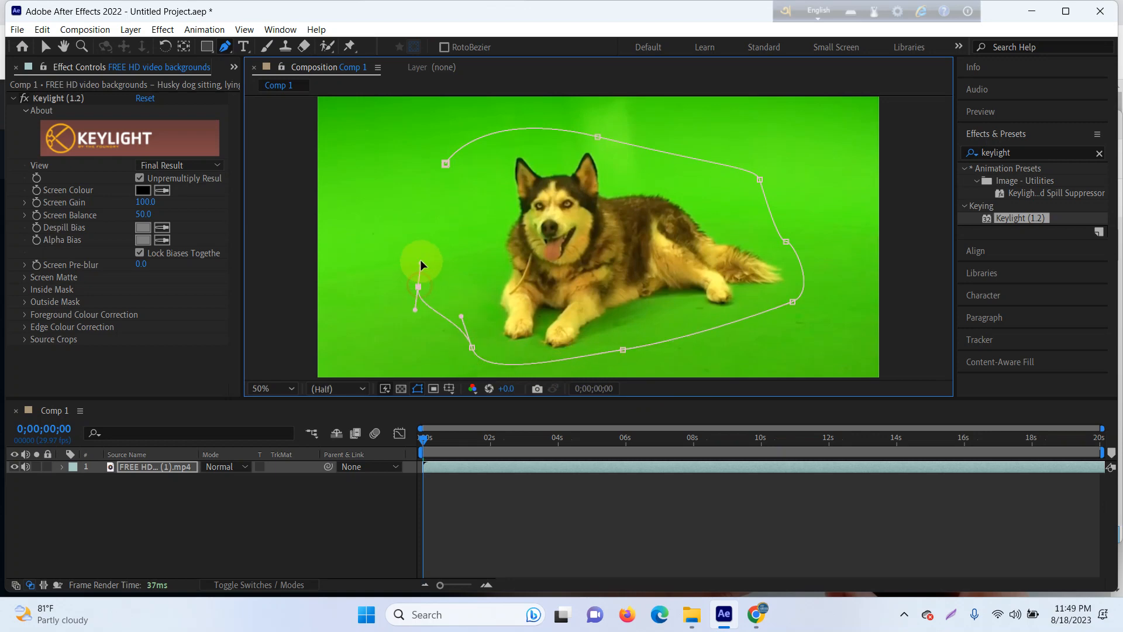
pyautogui.click(445, 165)
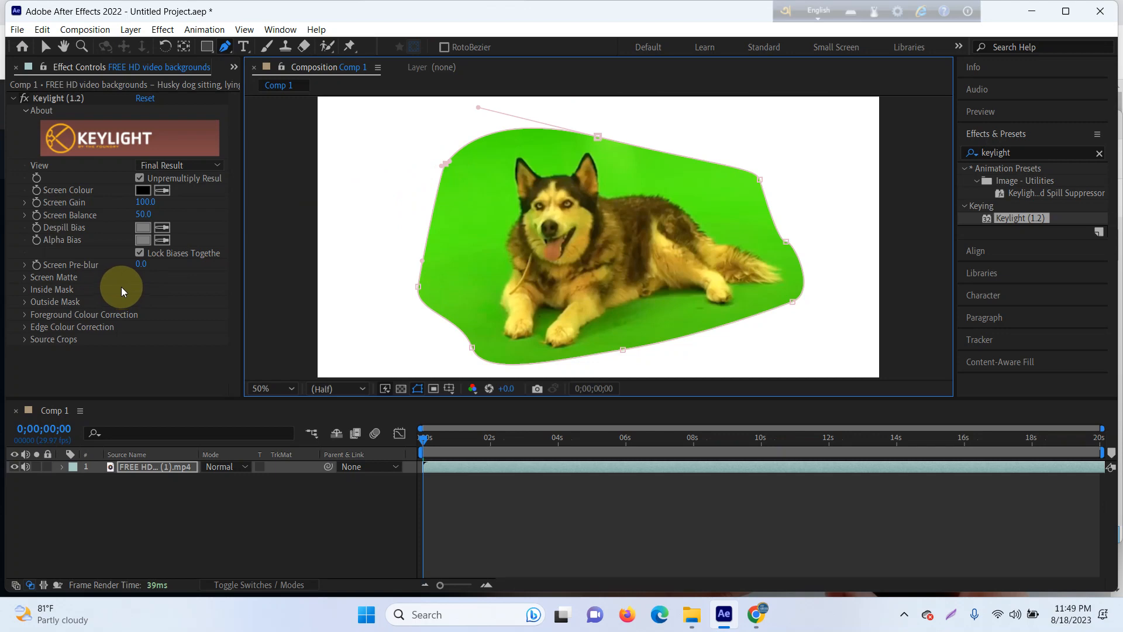
# Step: Key out the green backdrop by sampling it as Keylight's Screen Colour, with Screen Gain 116 and Screen Balance 76
pyautogui.click(161, 195)
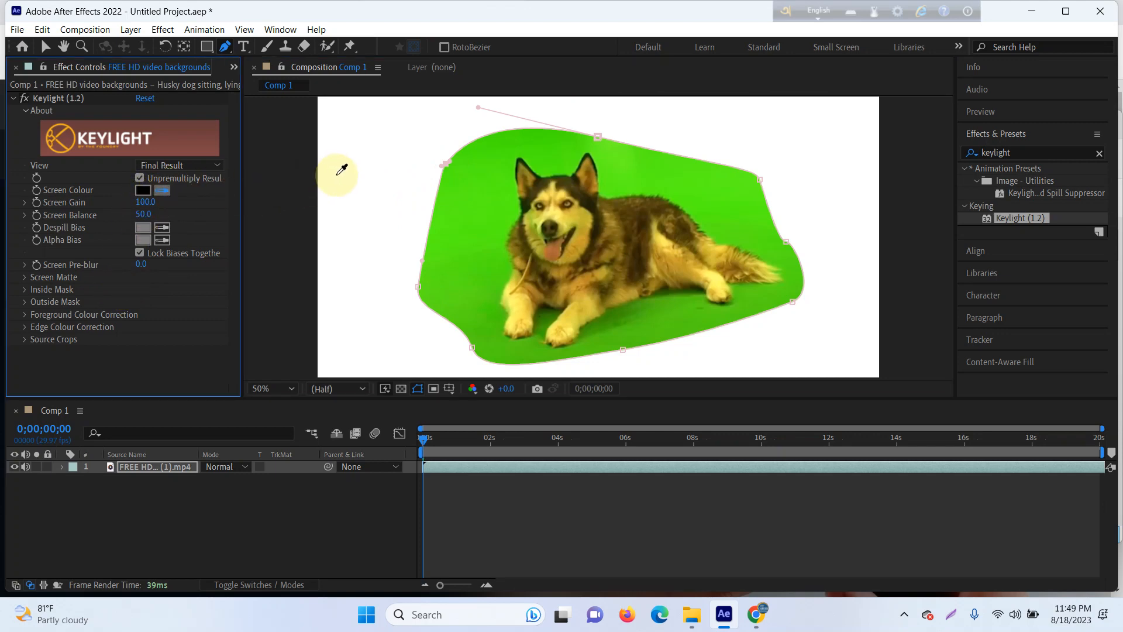
pyautogui.click(479, 224)
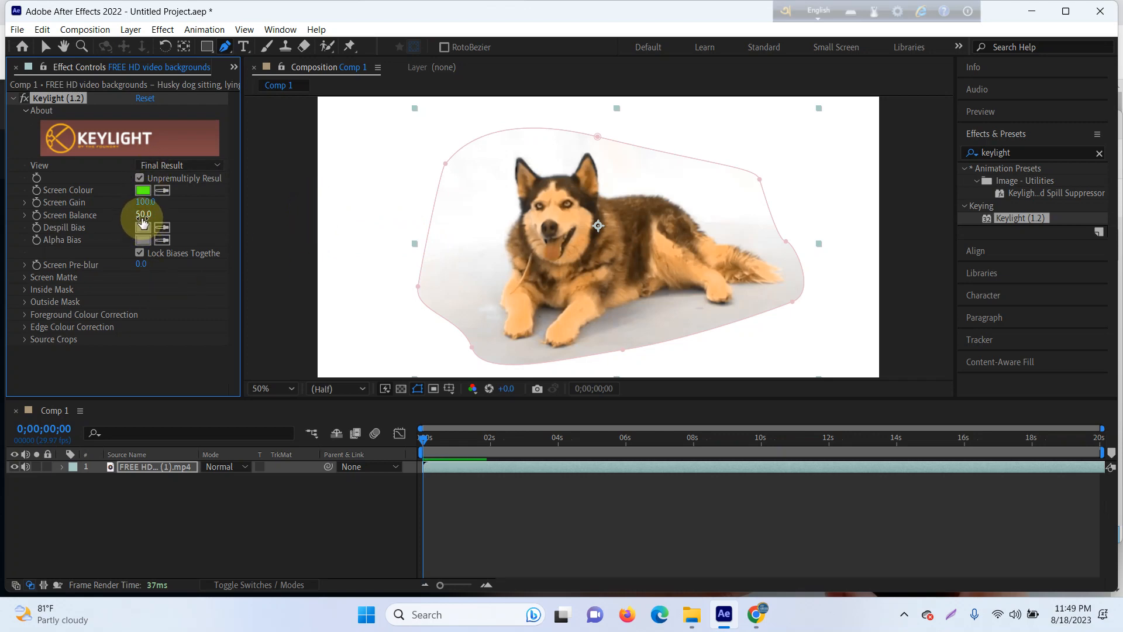
pyautogui.moveTo(143, 207)
pyautogui.mouseDown()
pyautogui.moveTo(169, 204)
pyautogui.moveTo(132, 191)
pyautogui.moveTo(157, 216)
pyautogui.moveTo(166, 215)
pyautogui.moveTo(119, 197)
pyautogui.moveTo(138, 190)
pyautogui.moveTo(136, 203)
pyautogui.moveTo(115, 202)
pyautogui.moveTo(145, 205)
pyautogui.moveTo(140, 214)
pyautogui.mouseUp()
pyautogui.click(161, 166)
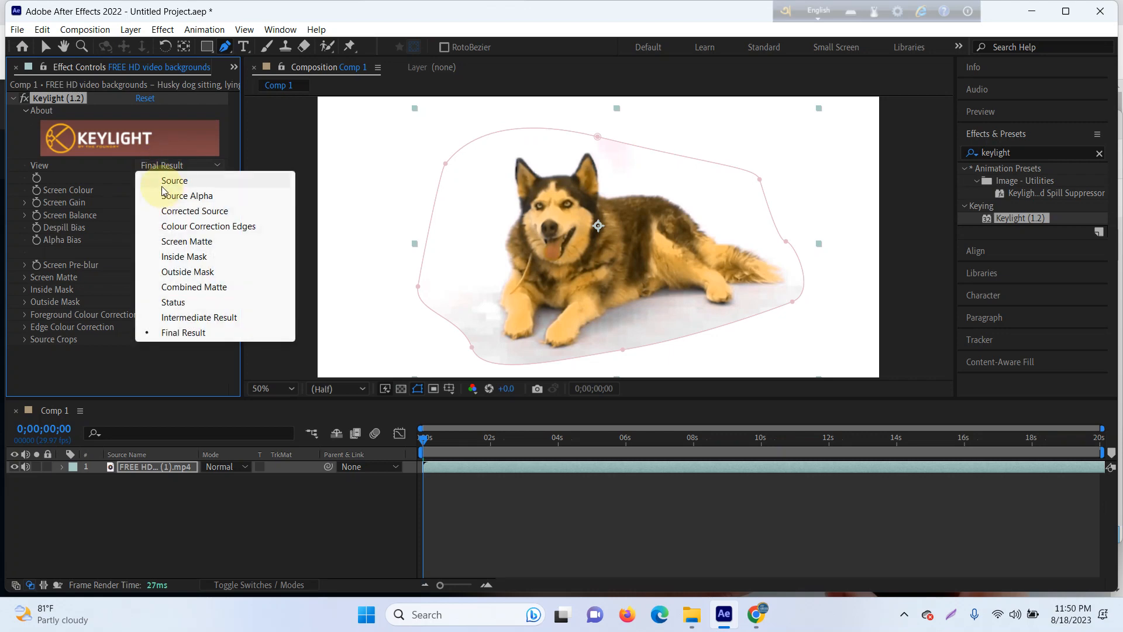
pyautogui.click(186, 196)
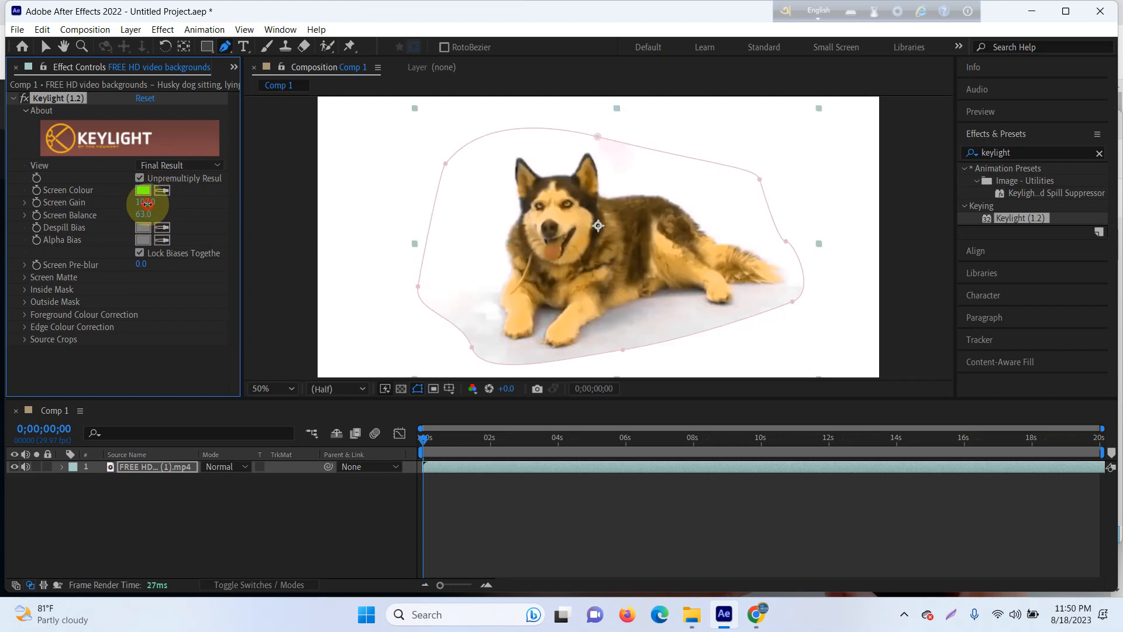
pyautogui.moveTo(146, 203); pyautogui.dragTo(156, 204)
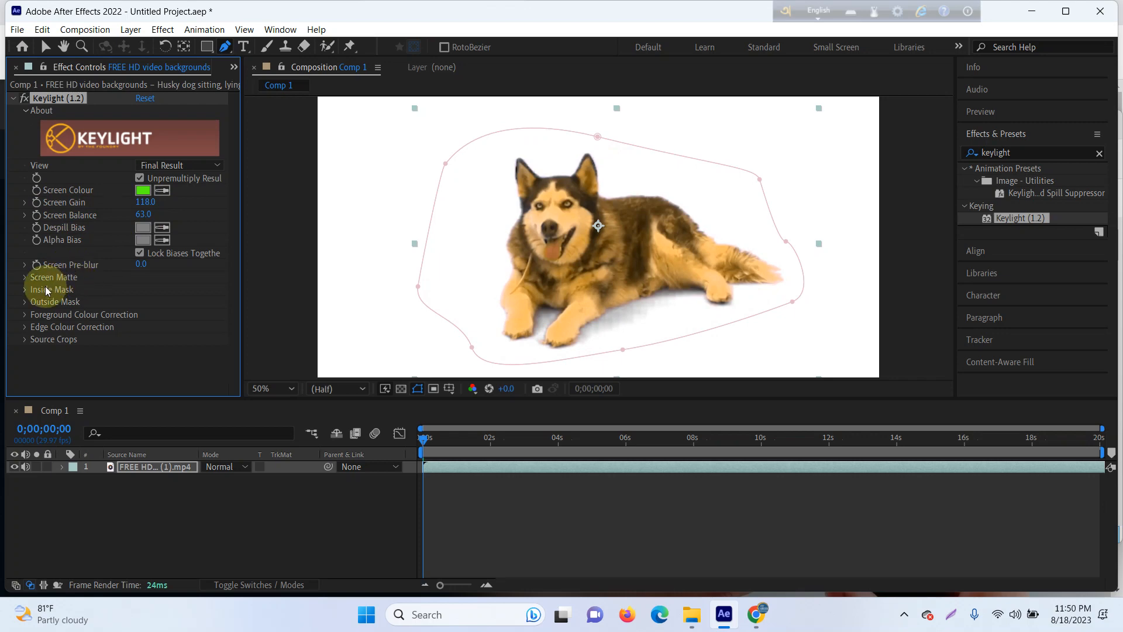
pyautogui.moveTo(145, 202)
pyautogui.mouseDown()
pyautogui.moveTo(131, 205)
pyautogui.moveTo(146, 202)
pyautogui.moveTo(143, 214)
pyautogui.moveTo(117, 214)
pyautogui.moveTo(169, 217)
pyautogui.moveTo(127, 217)
pyautogui.moveTo(157, 216)
pyautogui.mouseUp()
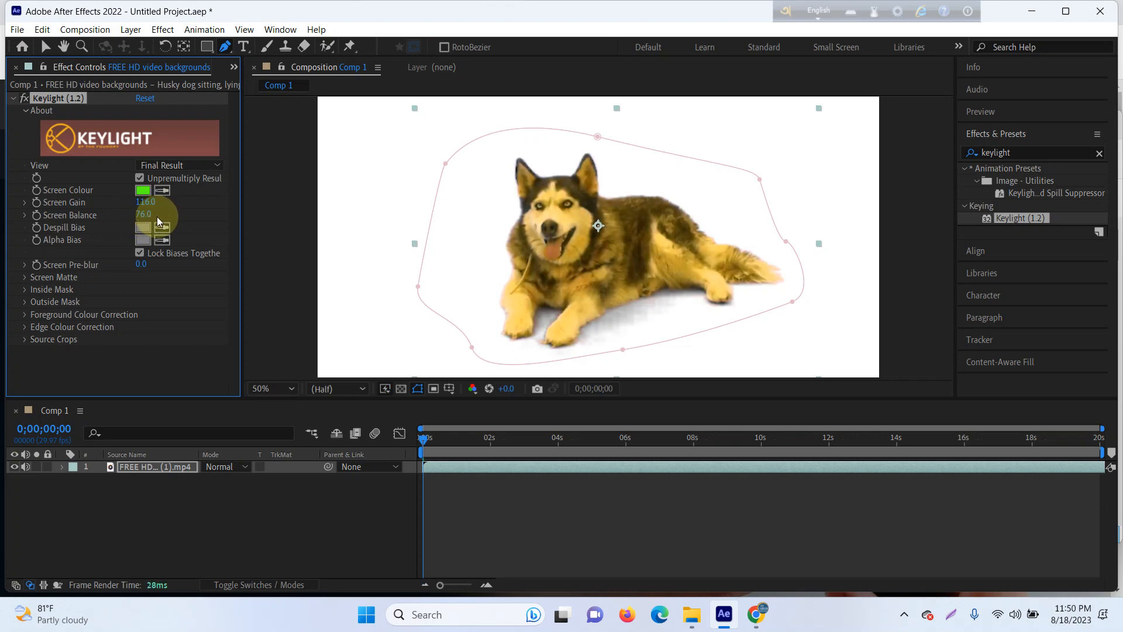
# Step: Mute the husky layer's audio and play back the keyed composition
pyautogui.press('space')
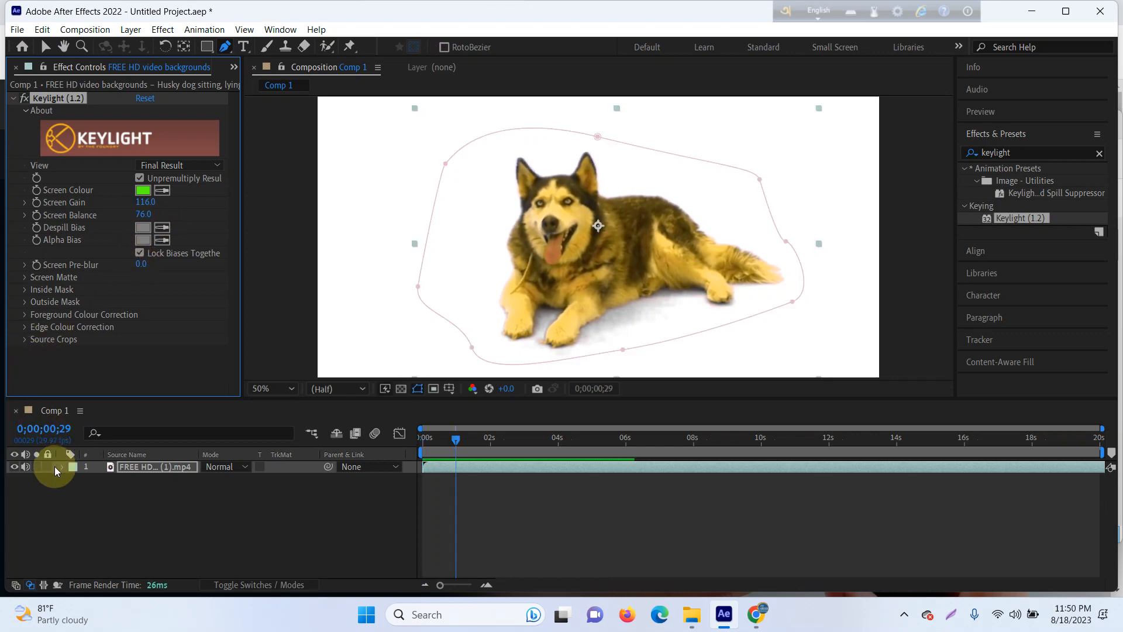
pyautogui.click(26, 466)
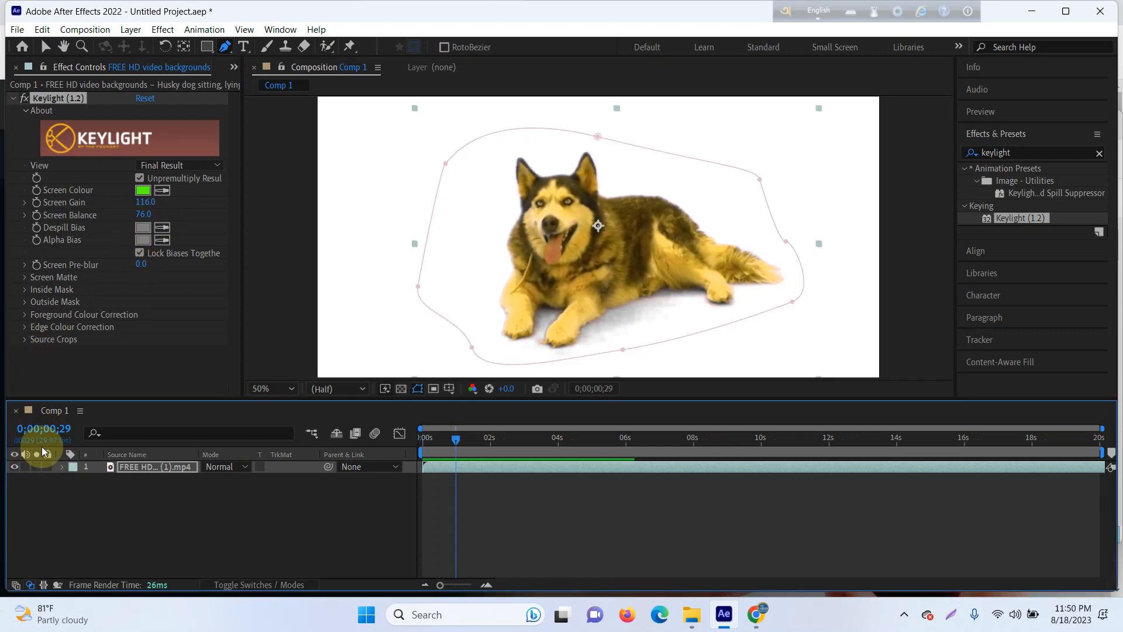
pyautogui.press('space')
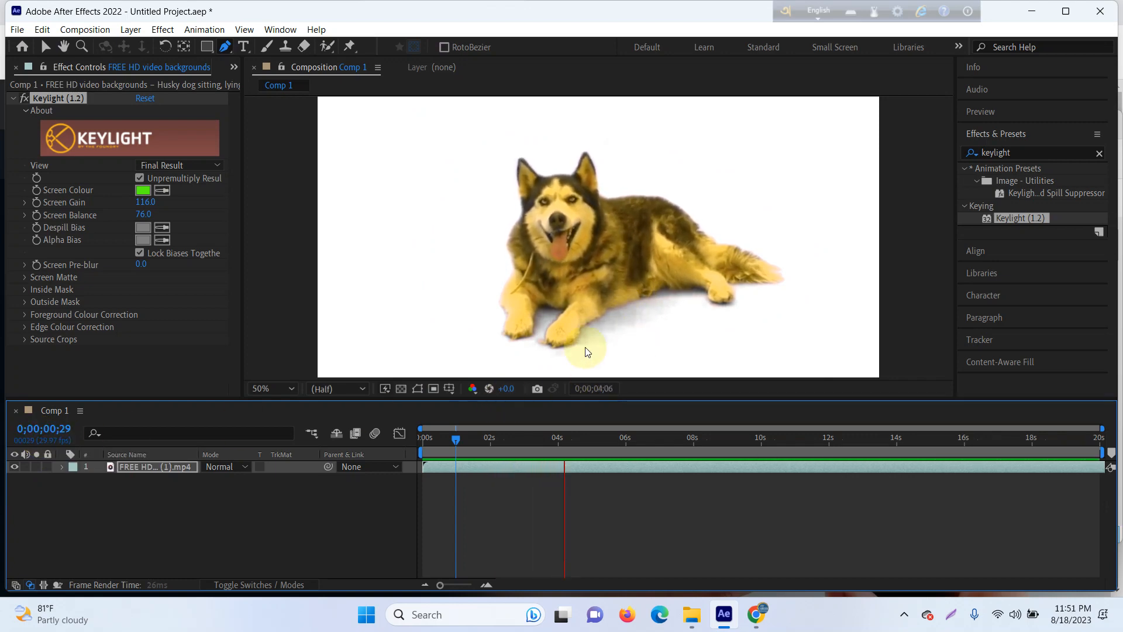
# Step: In Keylight's Screen Matte settings, set Clip Black to 15 and Clip White to 86
pyautogui.click(28, 279)
pyautogui.scroll(-1, 111, 275)
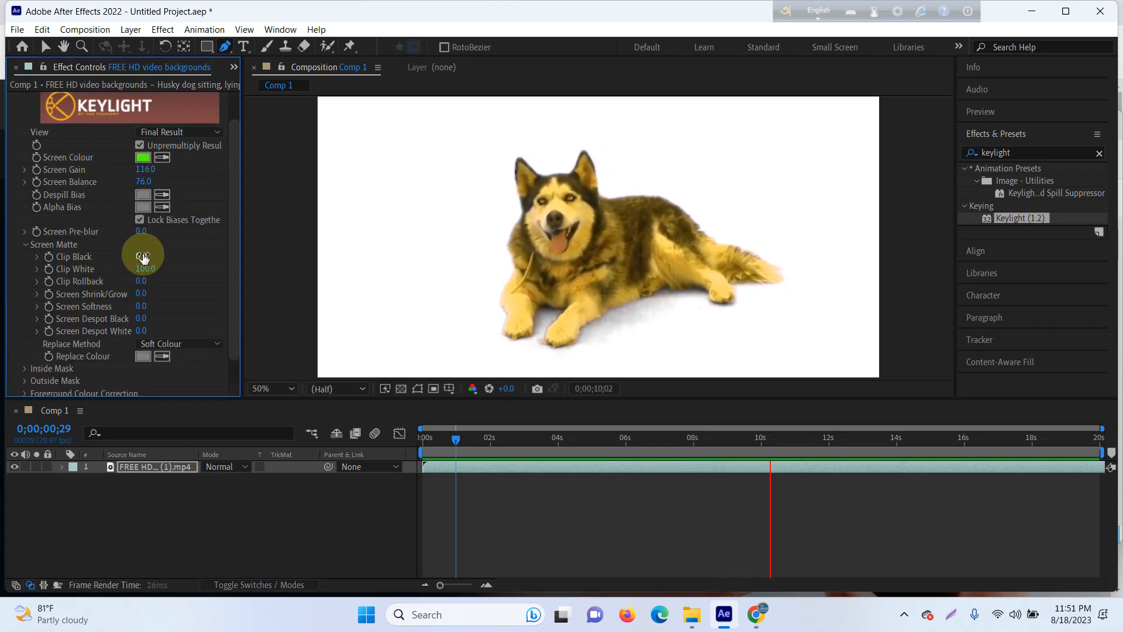
pyautogui.moveTo(146, 256); pyautogui.dragTo(161, 258)
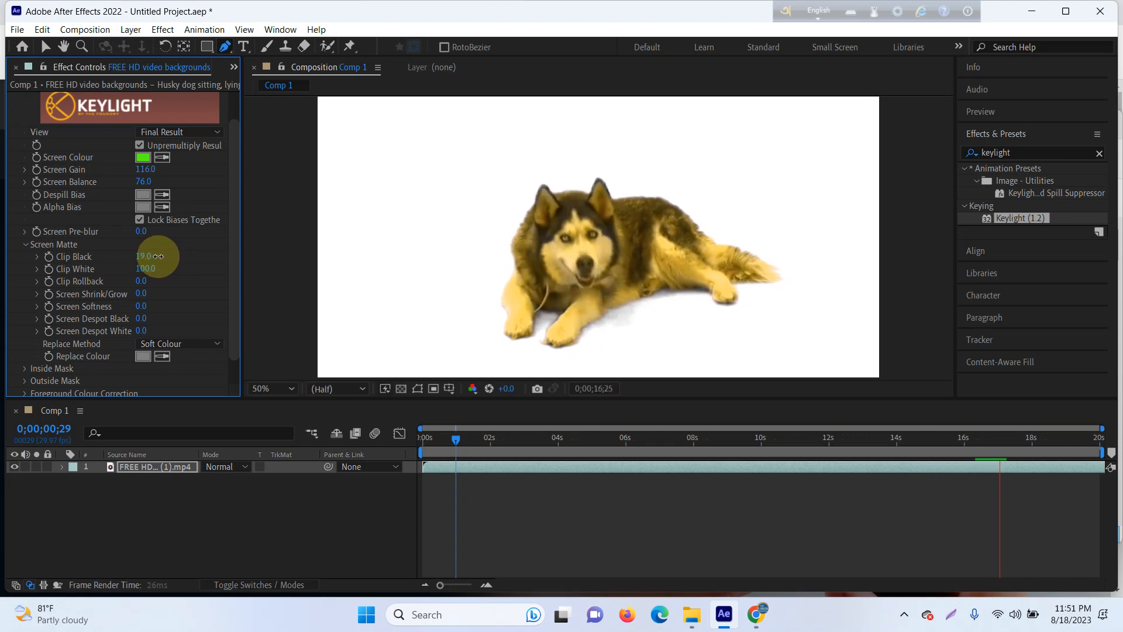
pyautogui.moveTo(155, 255); pyautogui.dragTo(155, 252)
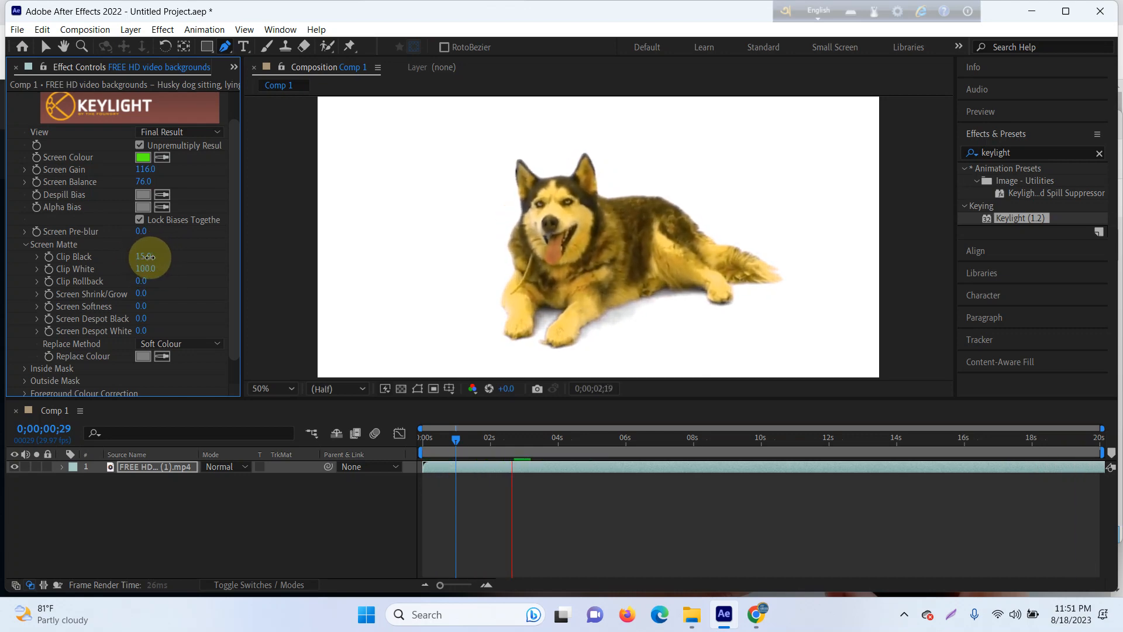
pyautogui.moveTo(174, 255); pyautogui.dragTo(164, 252)
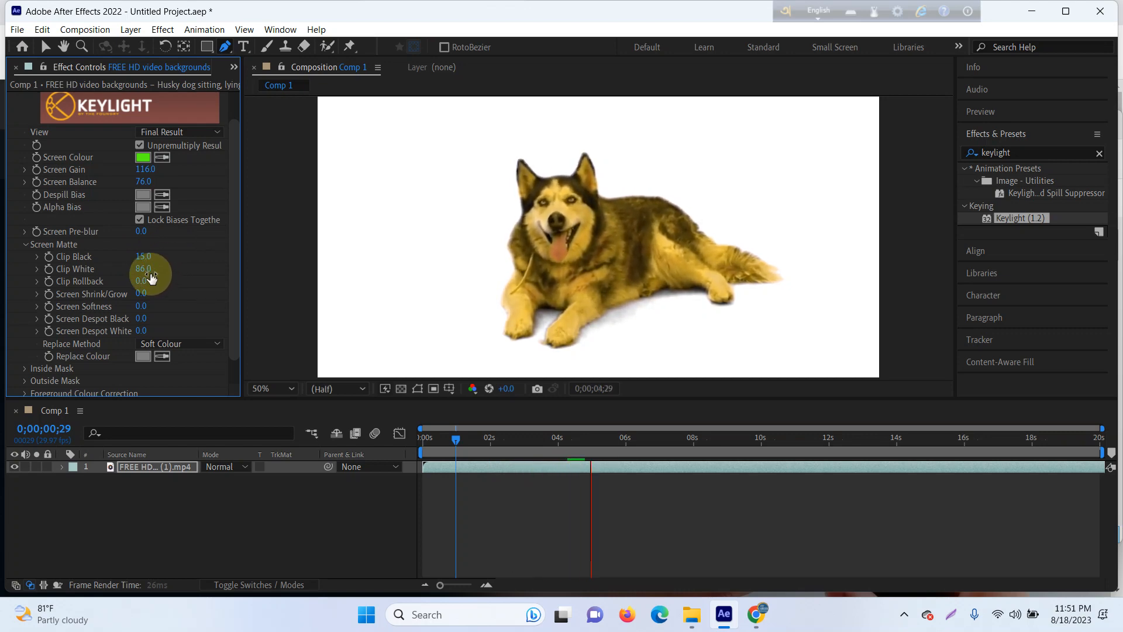
pyautogui.moveTo(146, 279)
pyautogui.mouseDown()
pyautogui.moveTo(125, 269)
pyautogui.moveTo(136, 266)
pyautogui.mouseUp()
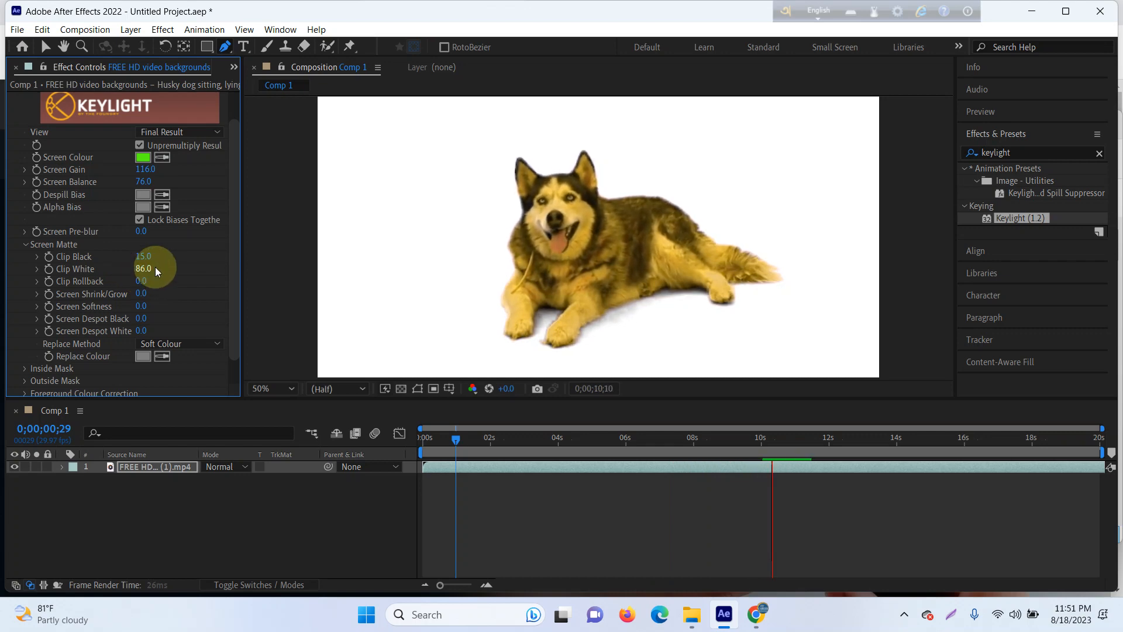
# Step: Refine the Screen Matte with Screen Shrink/Grow -0.9, Screen Softness 4.4, Screen Despot Black 3.6 and Screen Despot White 3.9, and stop the playback
pyautogui.moveTo(152, 295)
pyautogui.mouseDown()
pyautogui.moveTo(141, 292)
pyautogui.moveTo(151, 284)
pyautogui.moveTo(139, 293)
pyautogui.mouseUp()
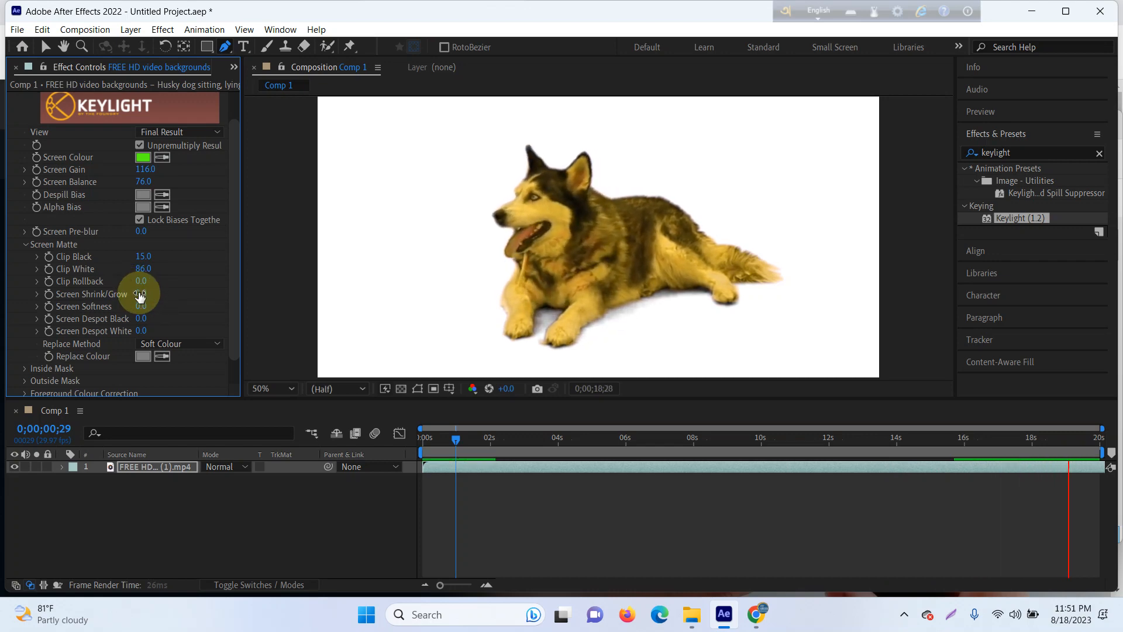
pyautogui.moveTo(130, 290); pyautogui.dragTo(124, 287)
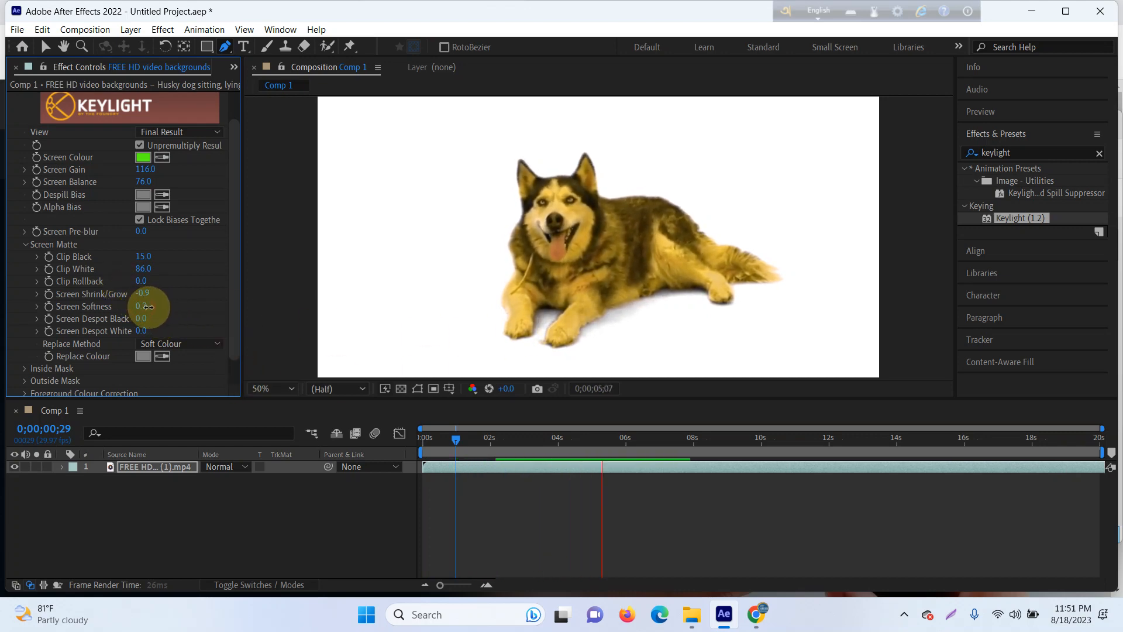
pyautogui.moveTo(148, 306)
pyautogui.mouseDown()
pyautogui.moveTo(168, 307)
pyautogui.moveTo(133, 311)
pyautogui.moveTo(164, 312)
pyautogui.moveTo(138, 314)
pyautogui.moveTo(151, 325)
pyautogui.moveTo(118, 319)
pyautogui.moveTo(163, 320)
pyautogui.moveTo(146, 318)
pyautogui.mouseUp()
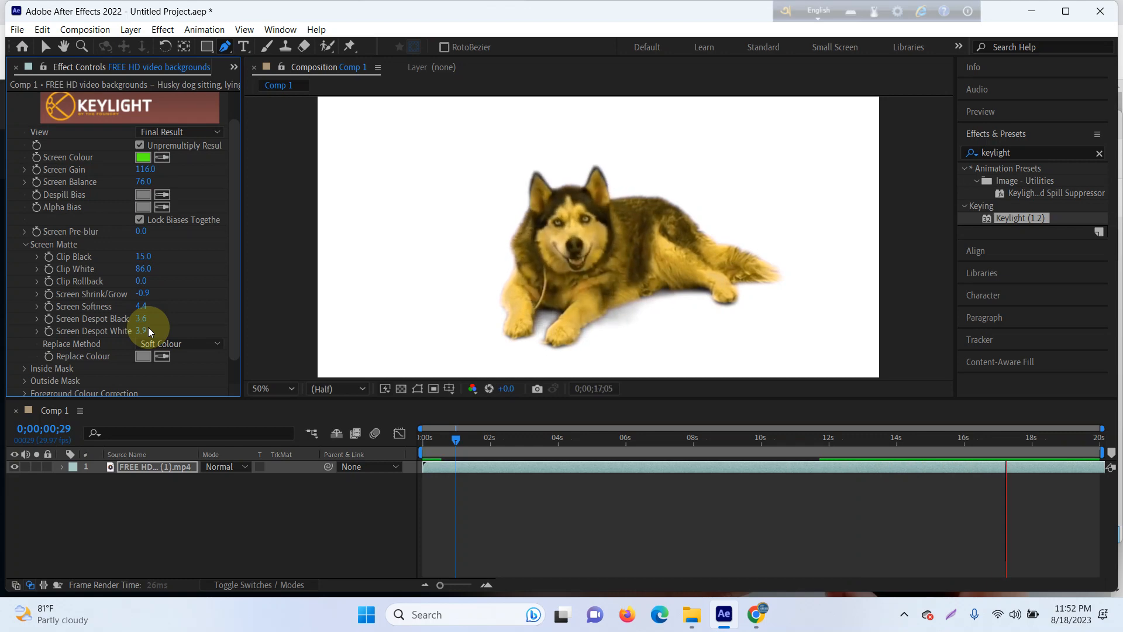
pyautogui.click(240, 525)
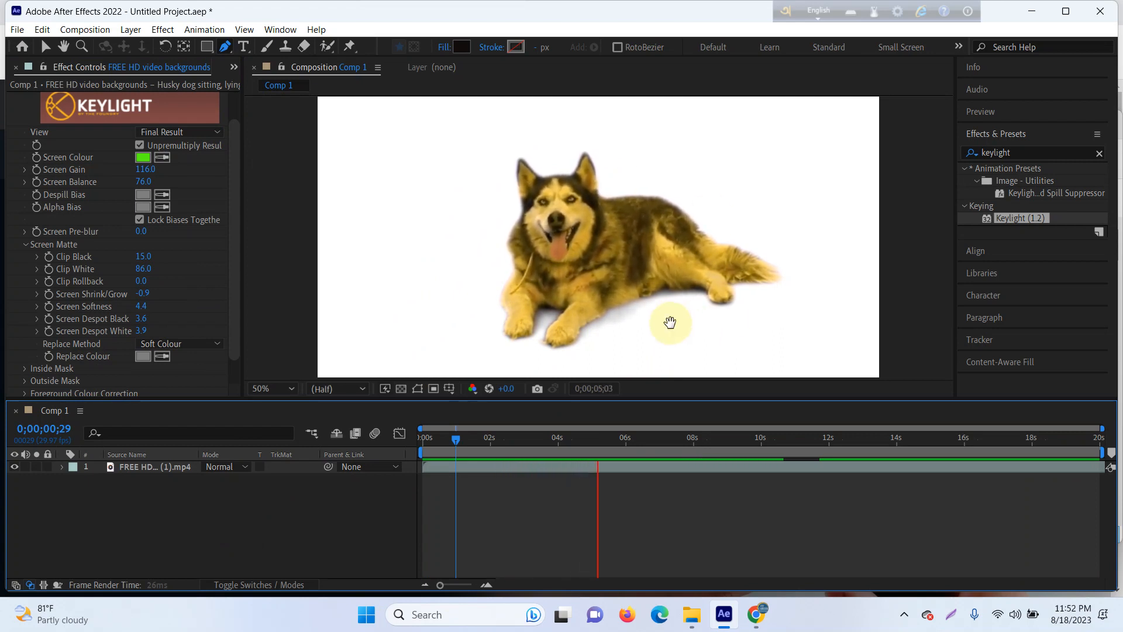
pyautogui.press('space')
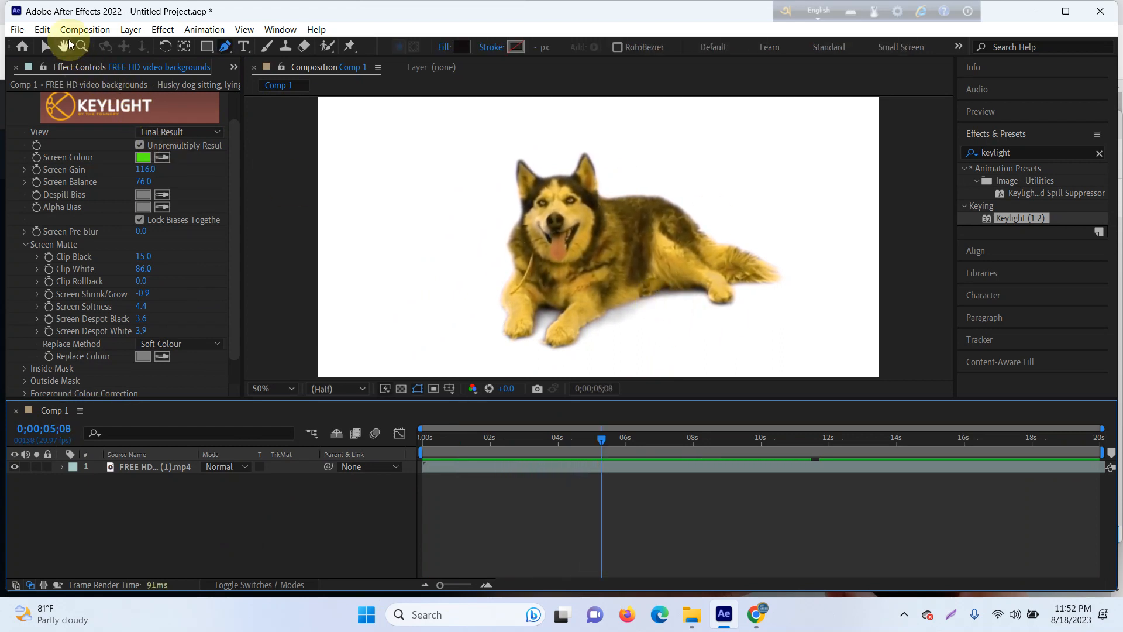
pyautogui.hotkey('ctrl', 'y')
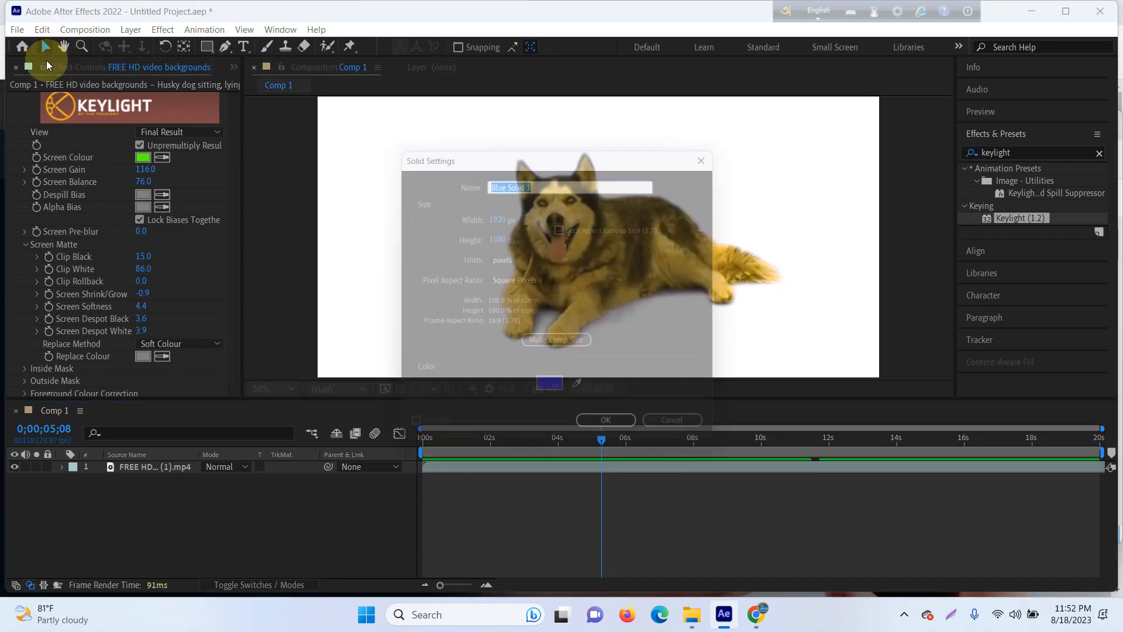
pyautogui.click(626, 431)
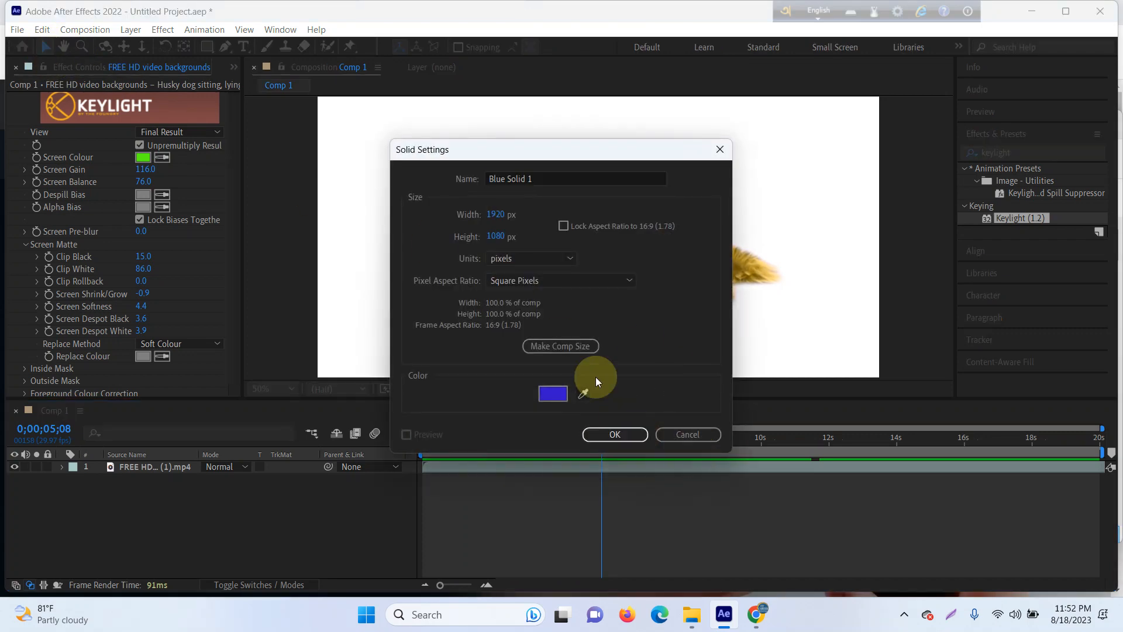
pyautogui.click(603, 433)
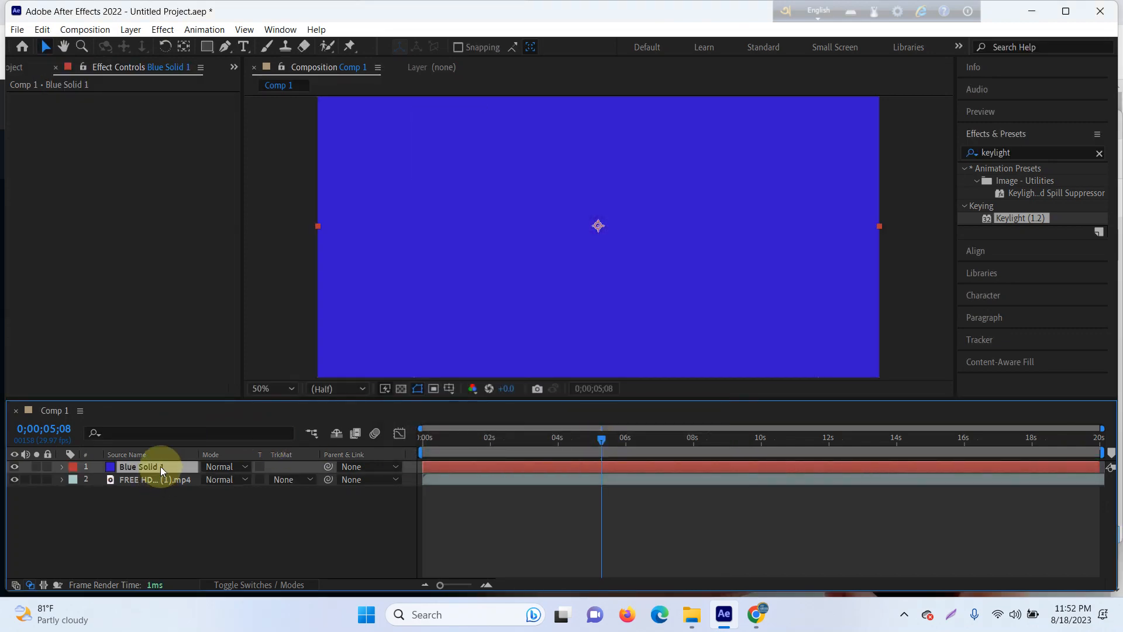
pyautogui.hotkey('ctrl', 'z')
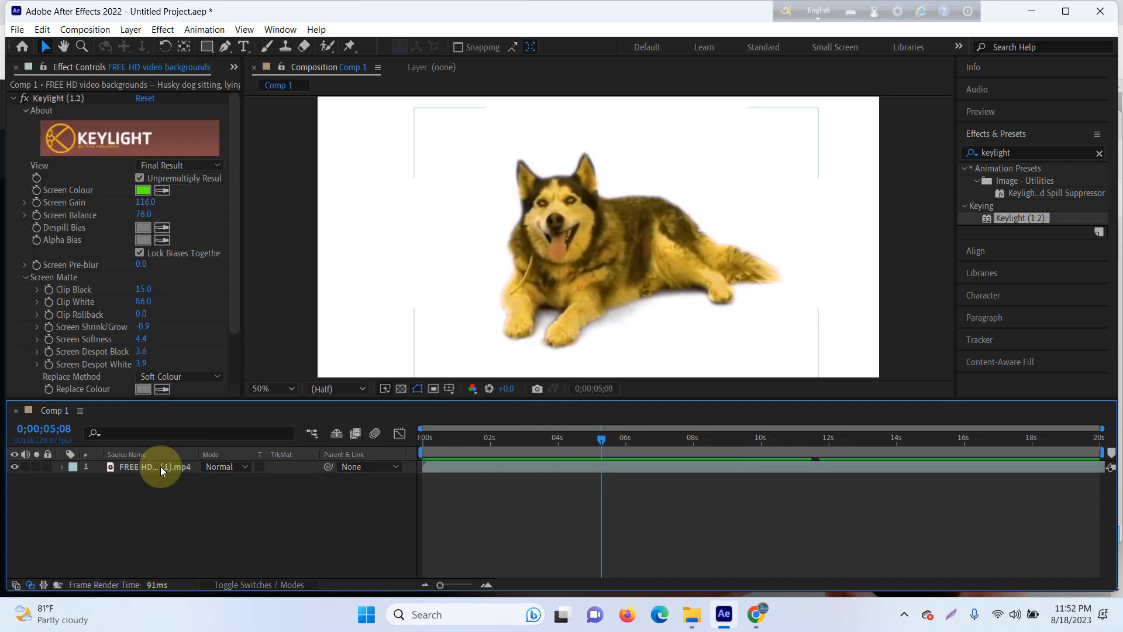
# Step: Add a red 1920 × 1080 px solid beneath the husky layer as its background and play back the composition
pyautogui.hotkey('ctrl', 'y')
pyautogui.click(559, 392)
pyautogui.moveTo(143, 380); pyautogui.dragTo(343, 269)
pyautogui.click(389, 273)
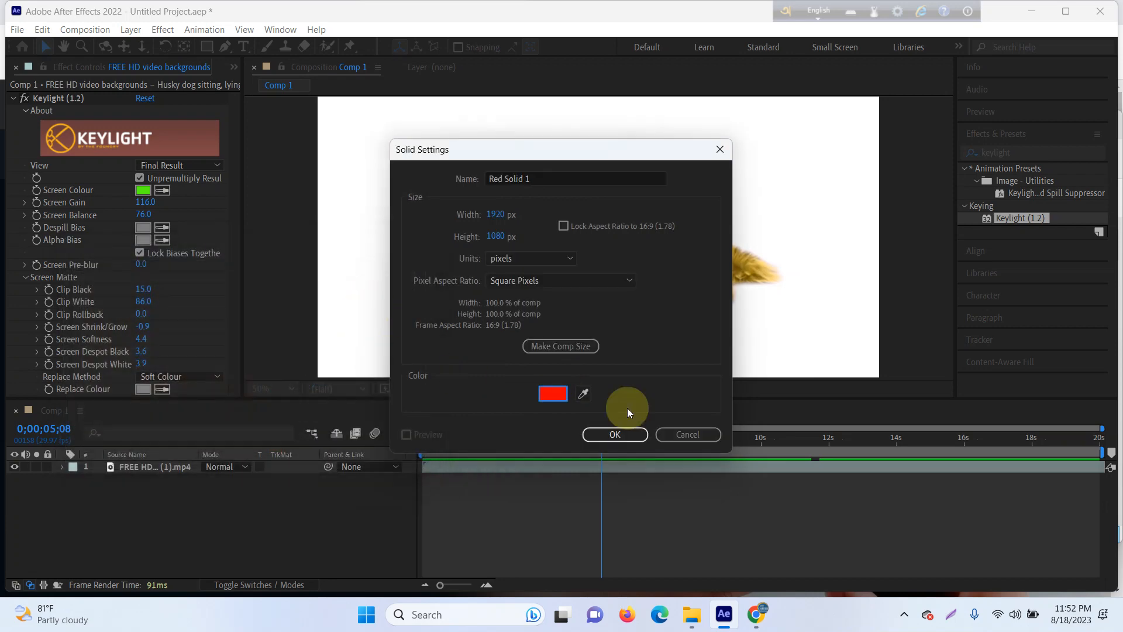
pyautogui.click(648, 439)
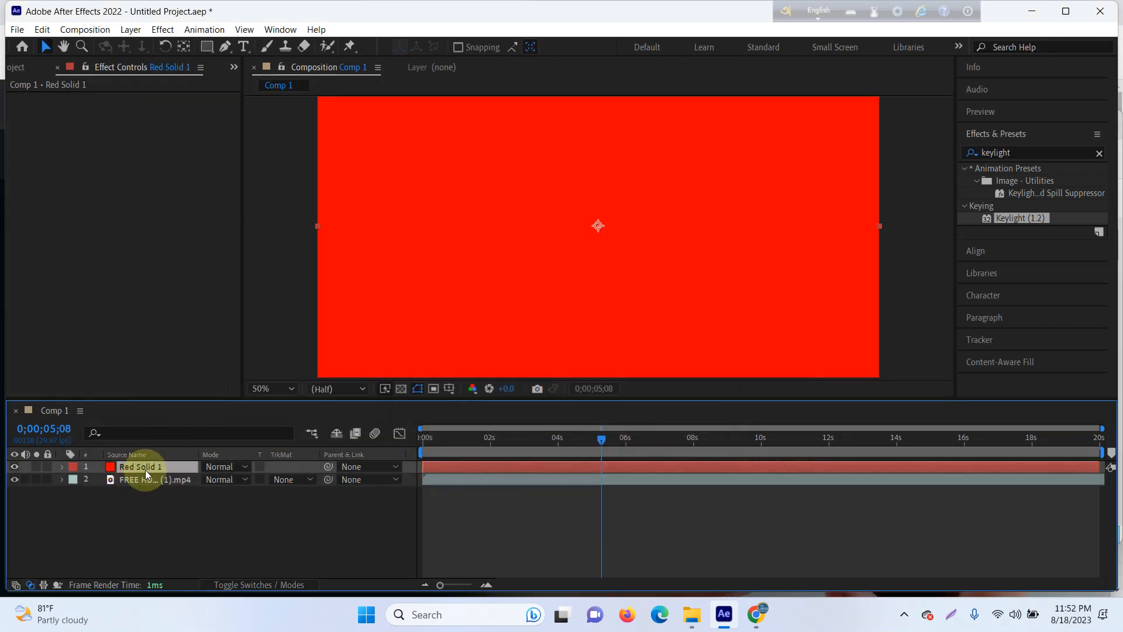
pyautogui.moveTo(145, 469); pyautogui.dragTo(167, 483)
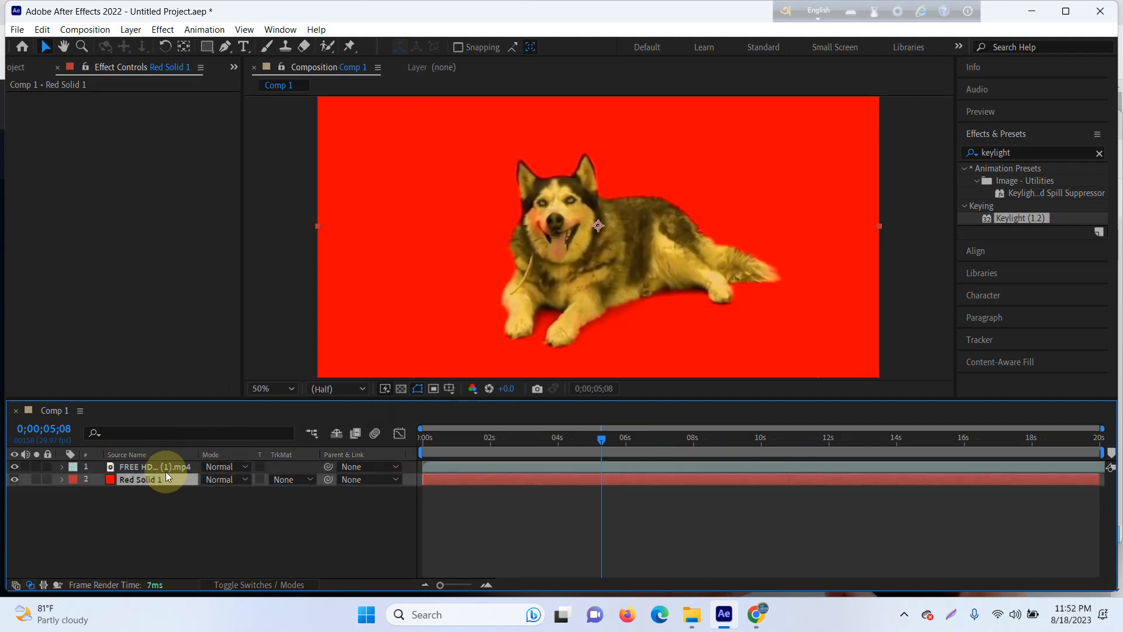
pyautogui.press('space')
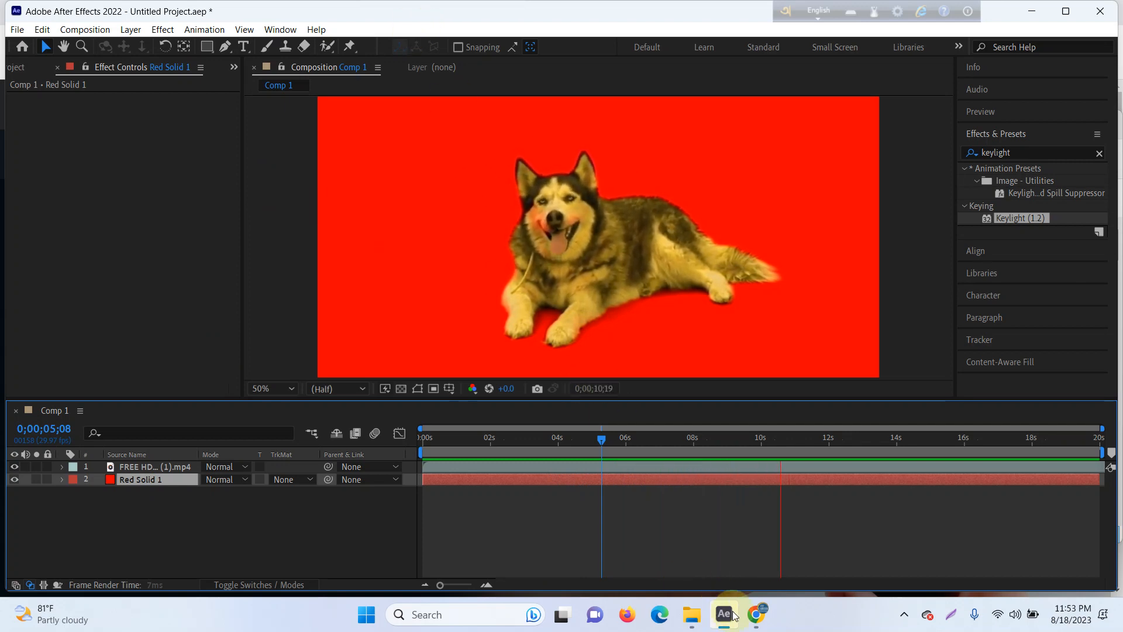
pyautogui.moveTo(754, 621)
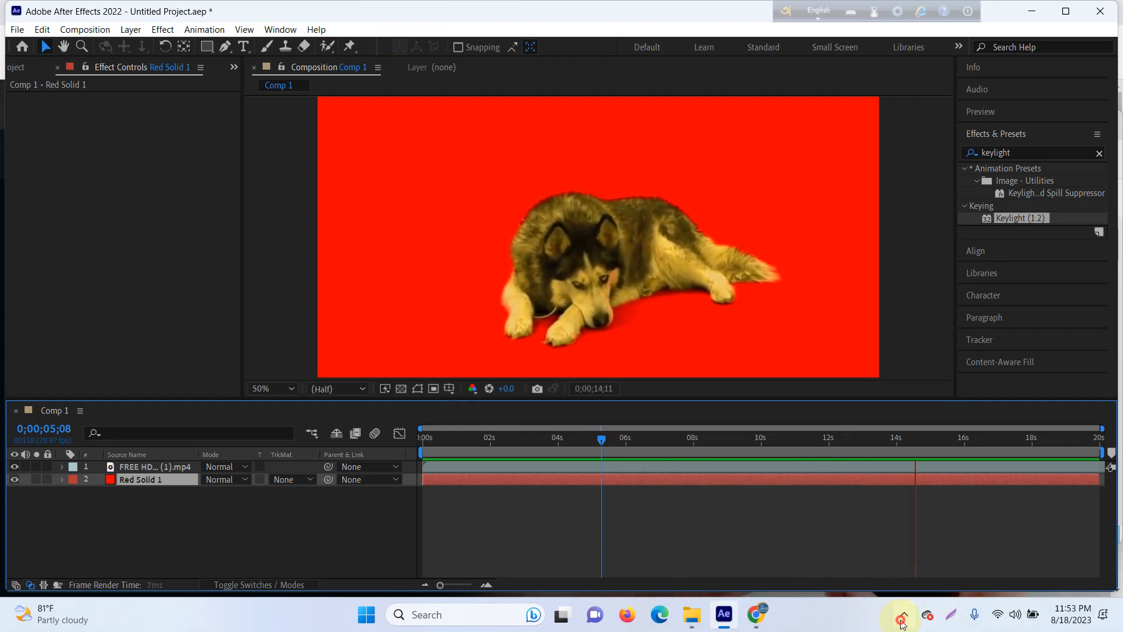
pyautogui.click(904, 614)
pyautogui.click(904, 570)
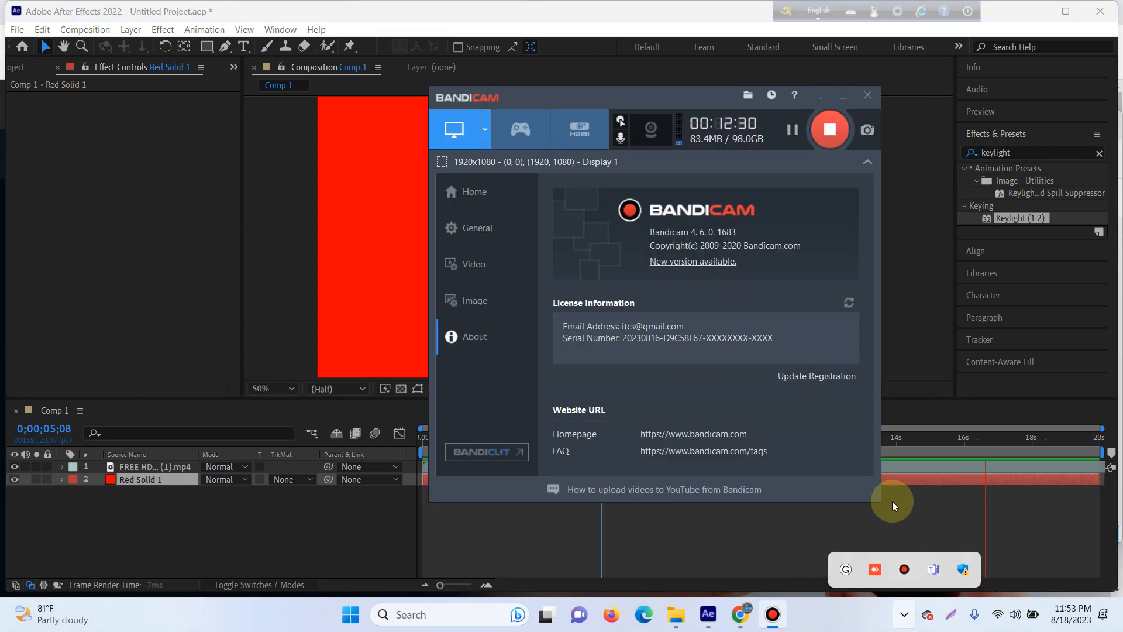